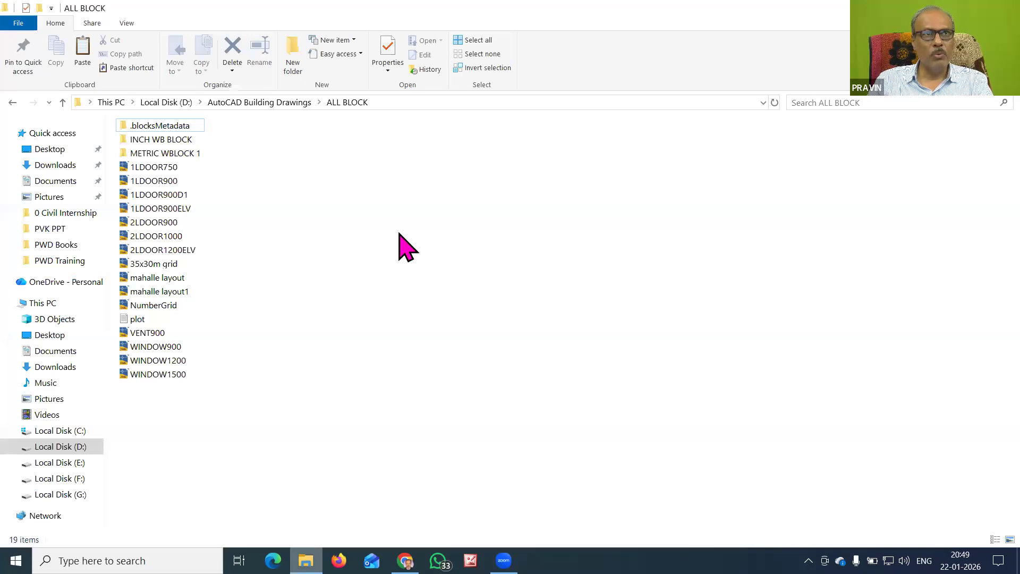
Open the PVK Building Drawing Template from D:\AutoCAD Building Drawings in AutoCAD
{"action": "left_click", "coordinate": [260, 103]}
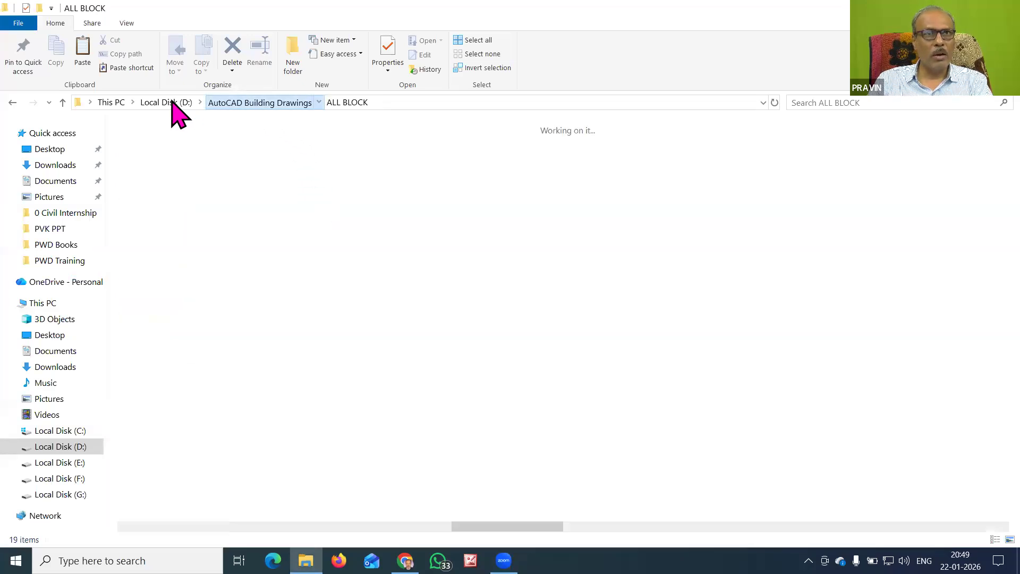
{"action": "left_click", "coordinate": [169, 102]}
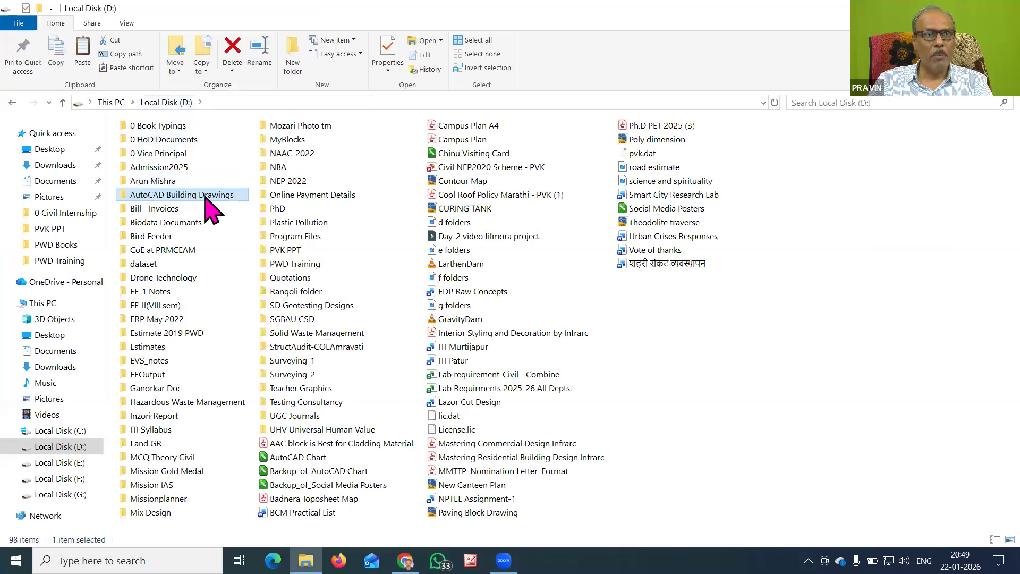
{"action": "double_click", "coordinate": [204, 195]}
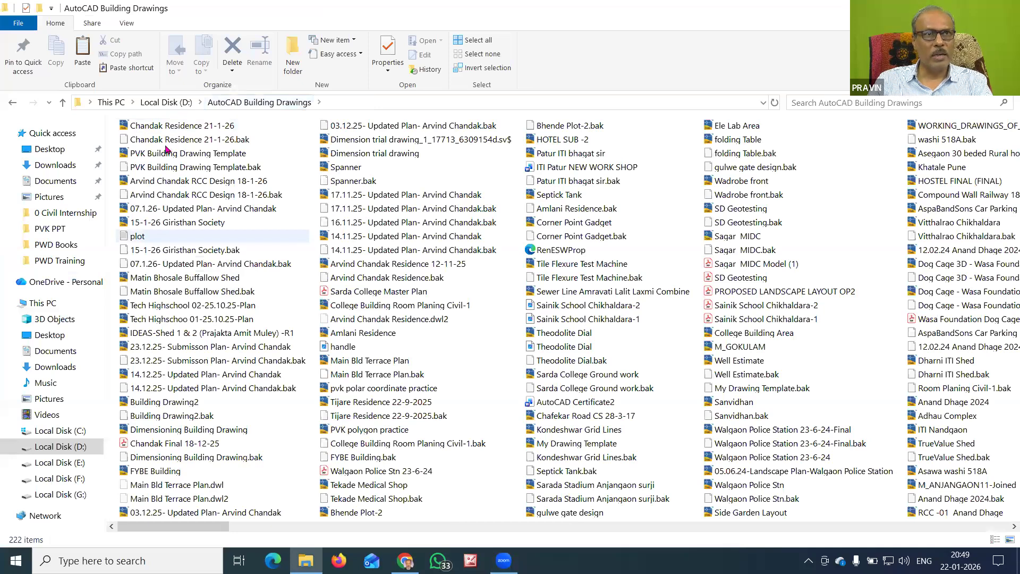
{"action": "left_click", "coordinate": [202, 155]}
{"action": "right_click", "coordinate": [202, 154]}
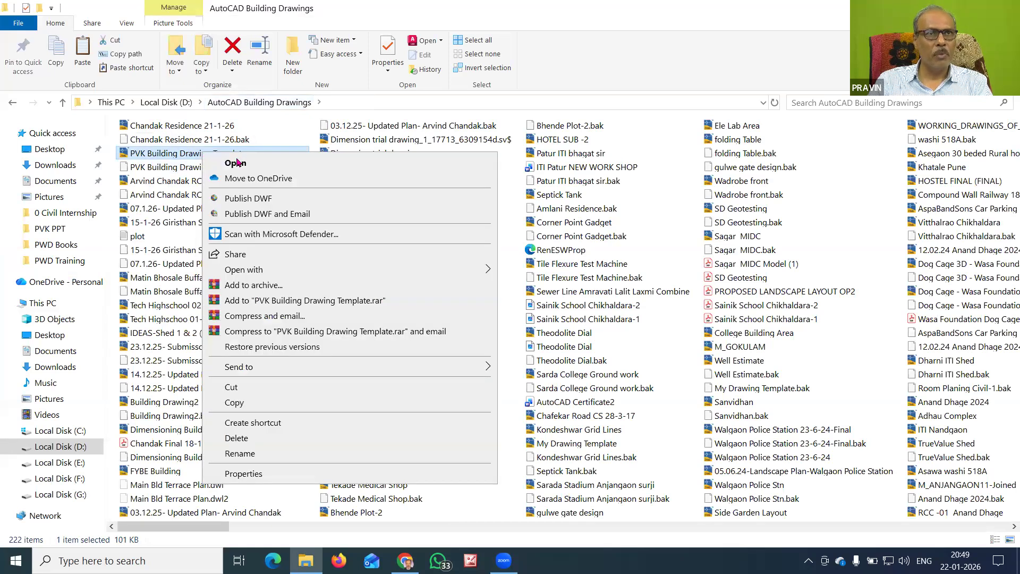
{"action": "left_click", "coordinate": [237, 164]}
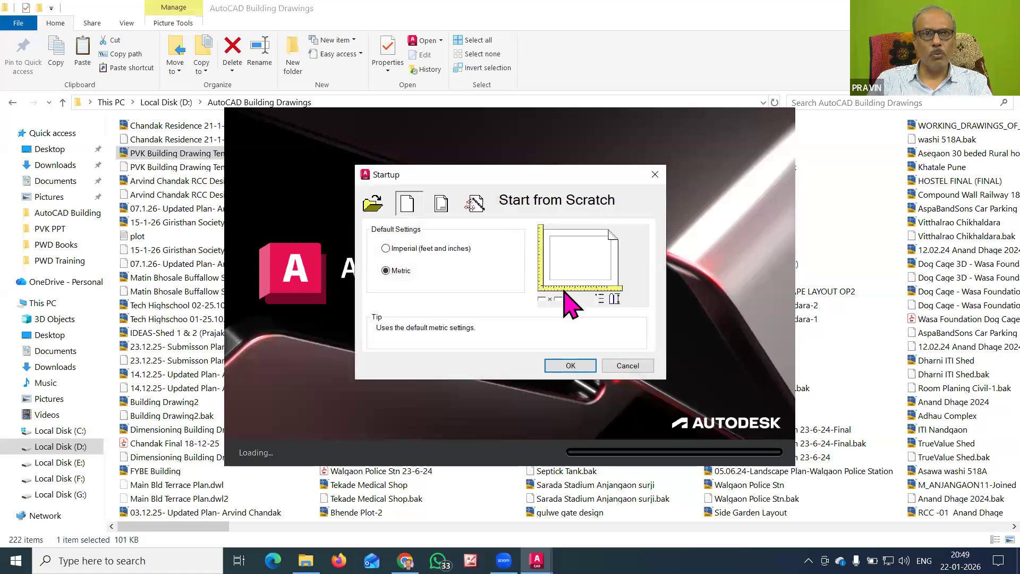
Accept the Metric startup settings, then review the layer list, annotation styles and loaded linetypes
{"action": "left_click", "coordinate": [568, 366]}
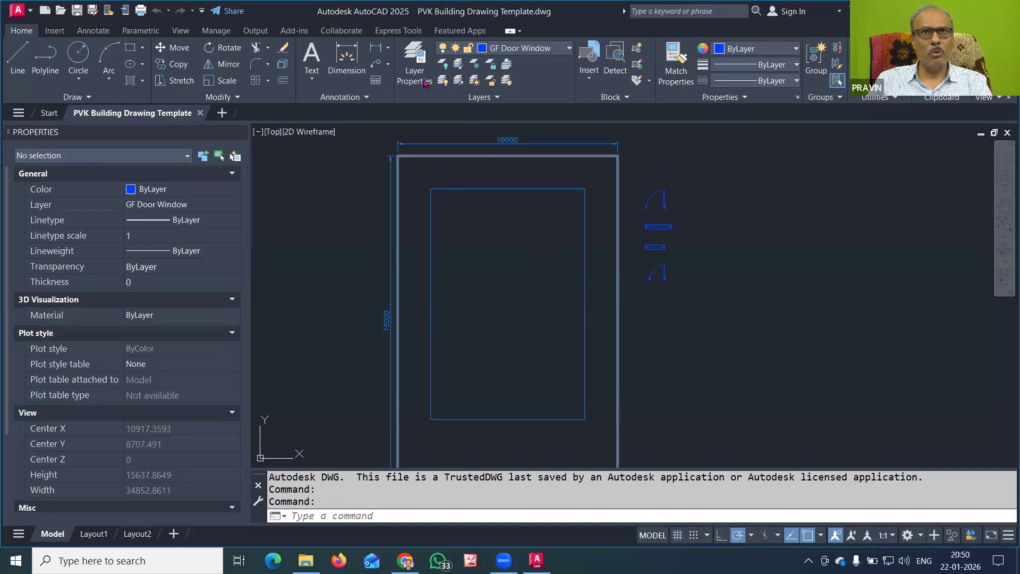
{"action": "left_click", "coordinate": [526, 48]}
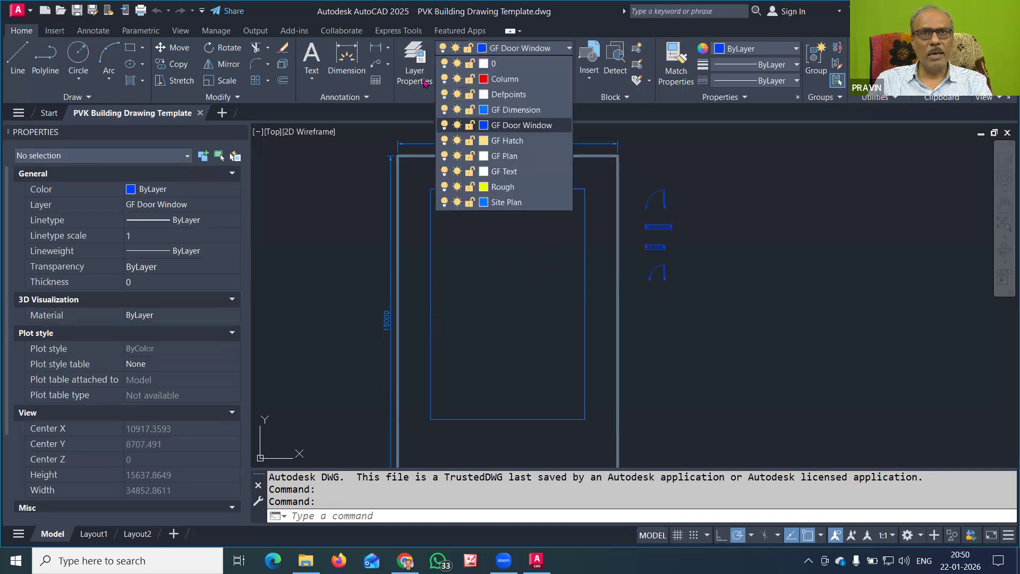
{"action": "left_click", "coordinate": [425, 83]}
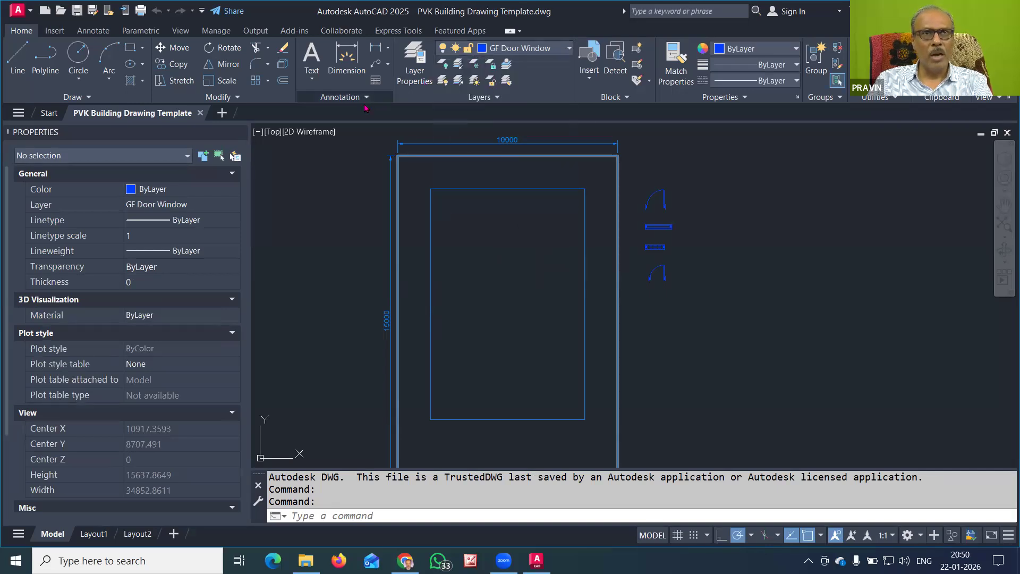
{"action": "left_click", "coordinate": [360, 98]}
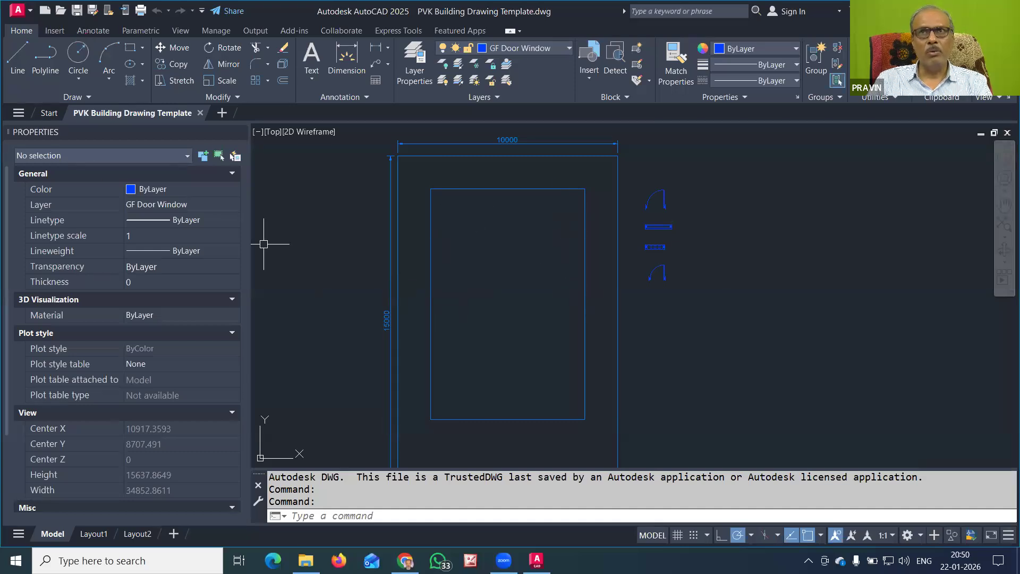
{"action": "left_click", "coordinate": [795, 81]}
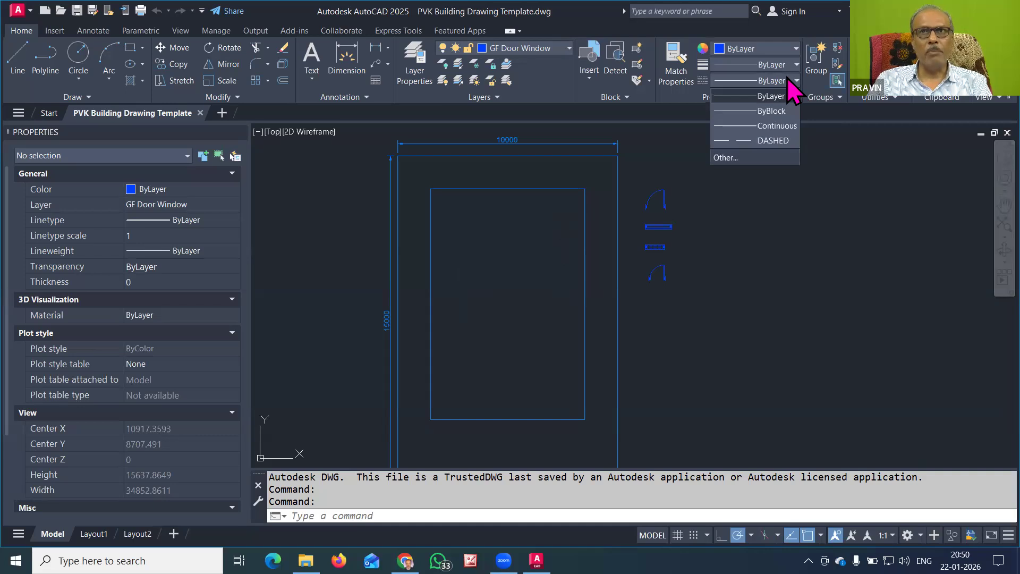
Load the DASHED linetype from acadiso.lin in the Linetype Manager
{"action": "left_click", "coordinate": [725, 158]}
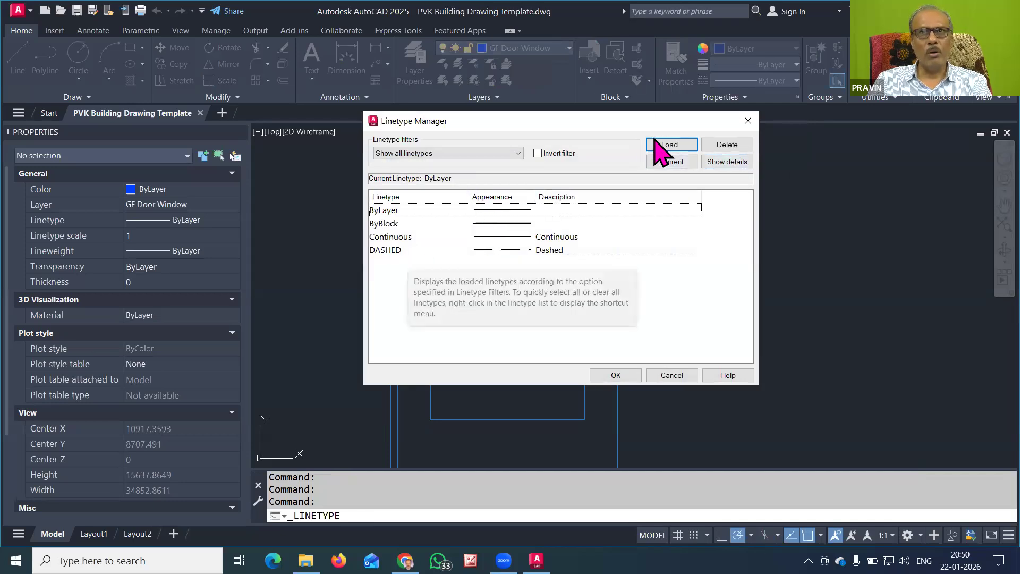
{"action": "left_click", "coordinate": [670, 145]}
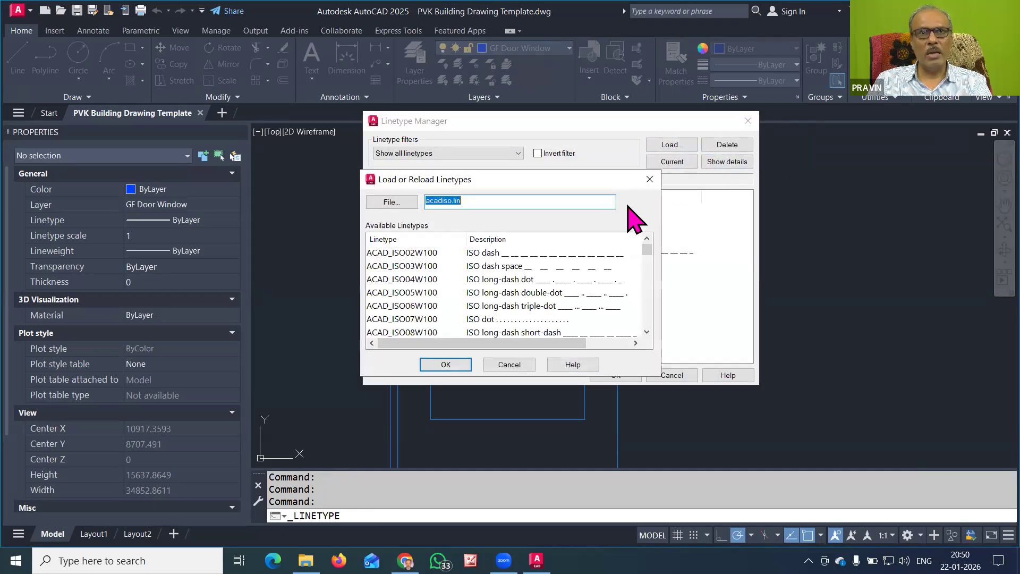
{"action": "scroll", "coordinate": [413, 291], "scroll_direction": "down", "scroll_amount": 5}
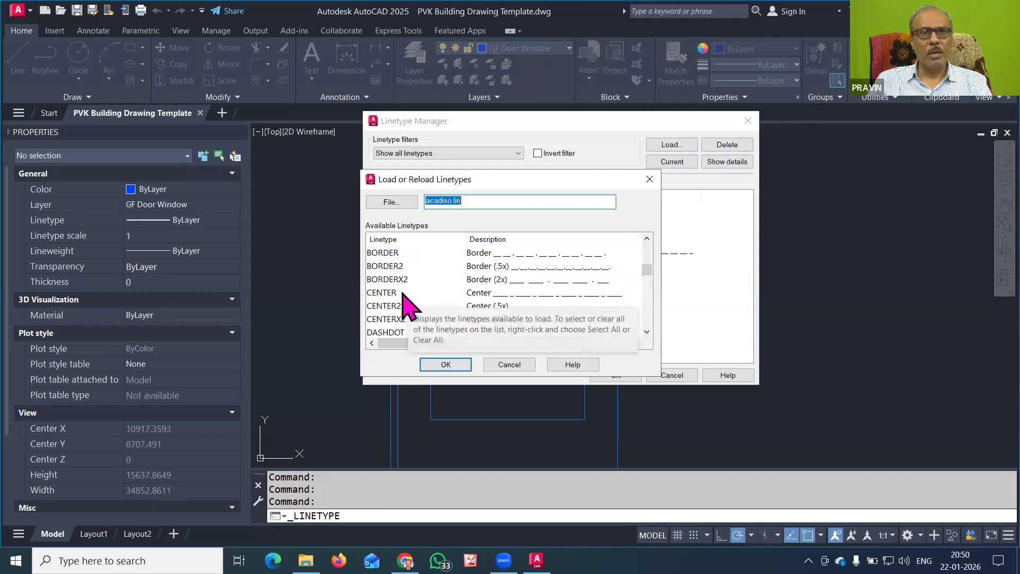
{"action": "scroll", "coordinate": [409, 310], "scroll_direction": "down", "scroll_amount": 2}
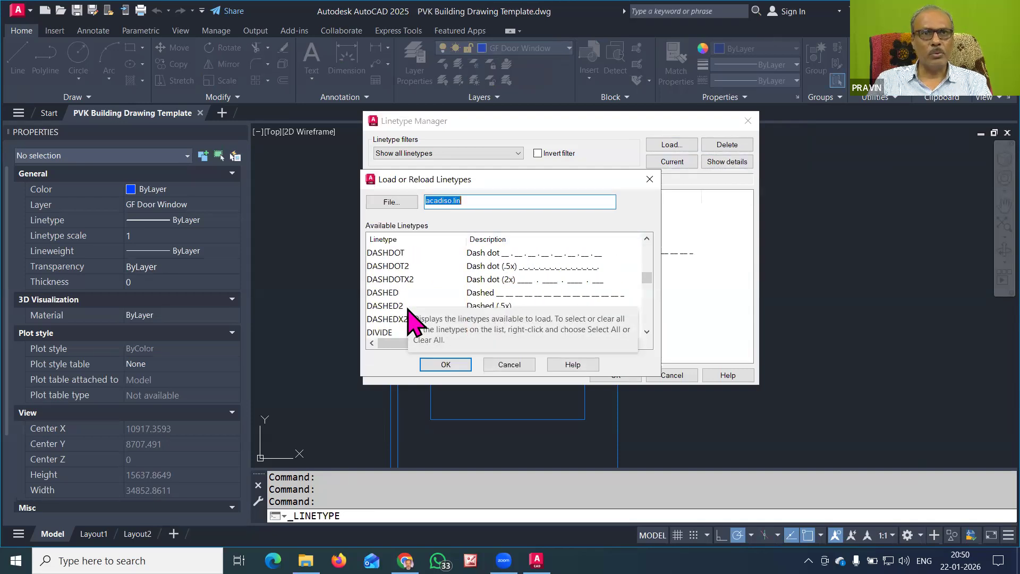
{"action": "left_click", "coordinate": [378, 293]}
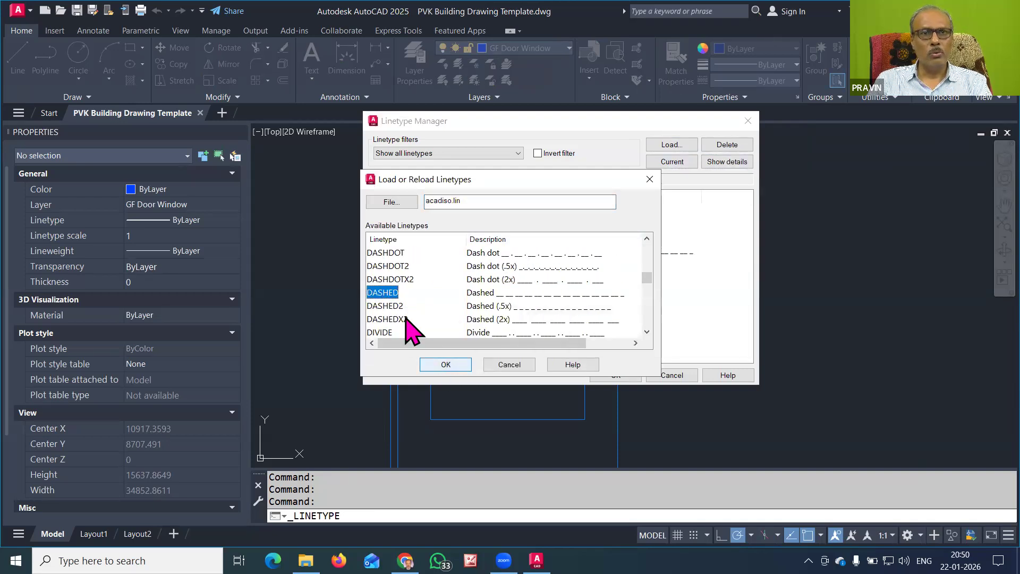
{"action": "left_click", "coordinate": [440, 365]}
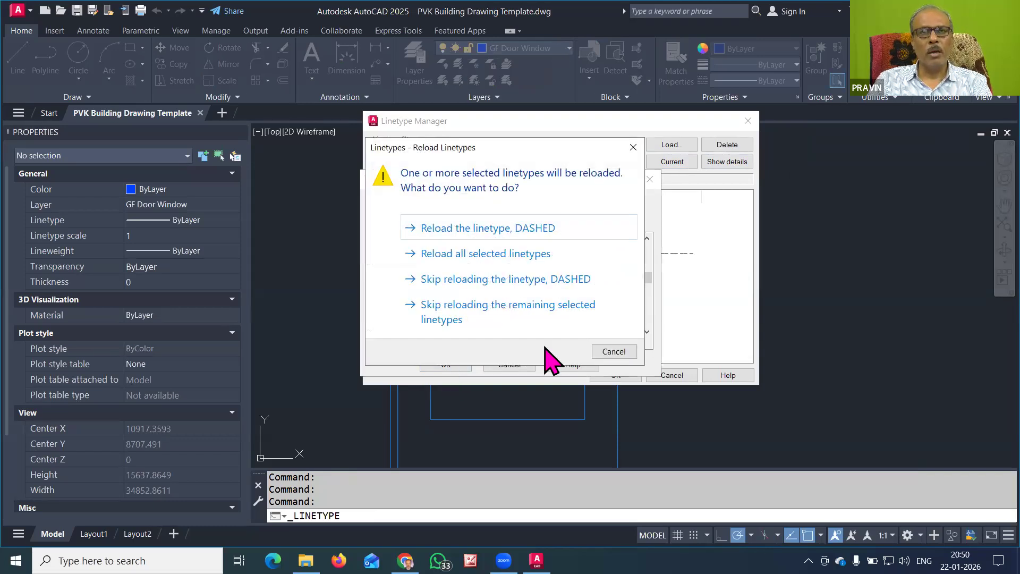
{"action": "left_click", "coordinate": [443, 228]}
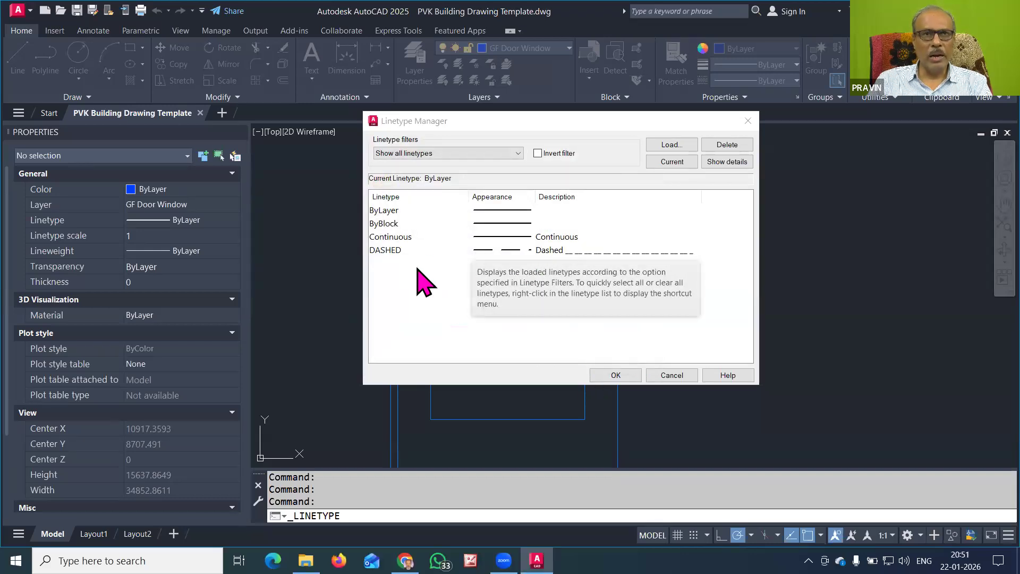
Load the CENTER and DASHDOT linetypes too and close the Linetype Manager
{"action": "left_click", "coordinate": [671, 145]}
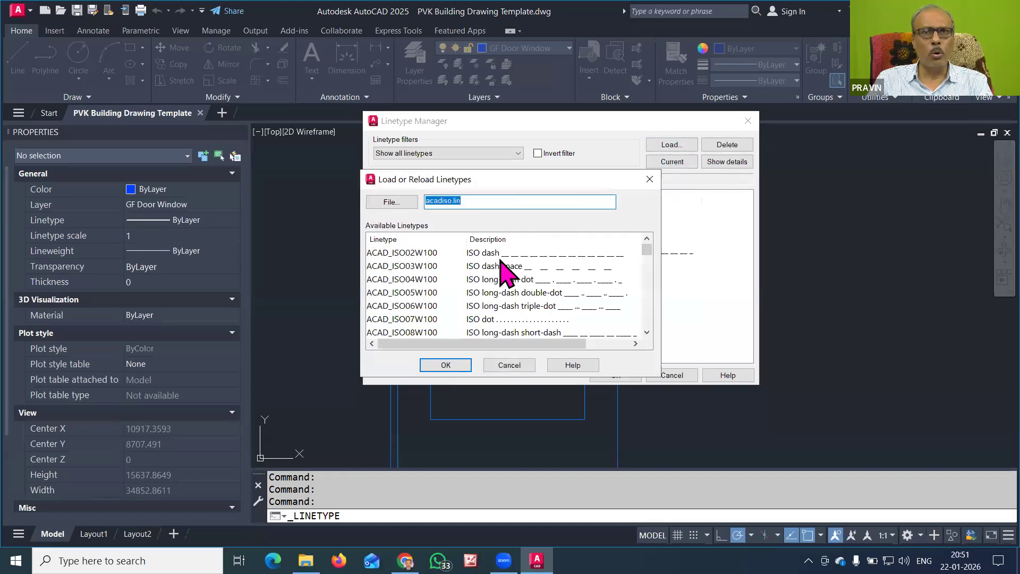
{"action": "scroll", "coordinate": [432, 306], "scroll_direction": "down", "scroll_amount": 6}
{"action": "scroll", "coordinate": [431, 306], "scroll_direction": "down", "scroll_amount": 1}
{"action": "scroll", "coordinate": [432, 305], "scroll_direction": "up", "scroll_amount": 2}
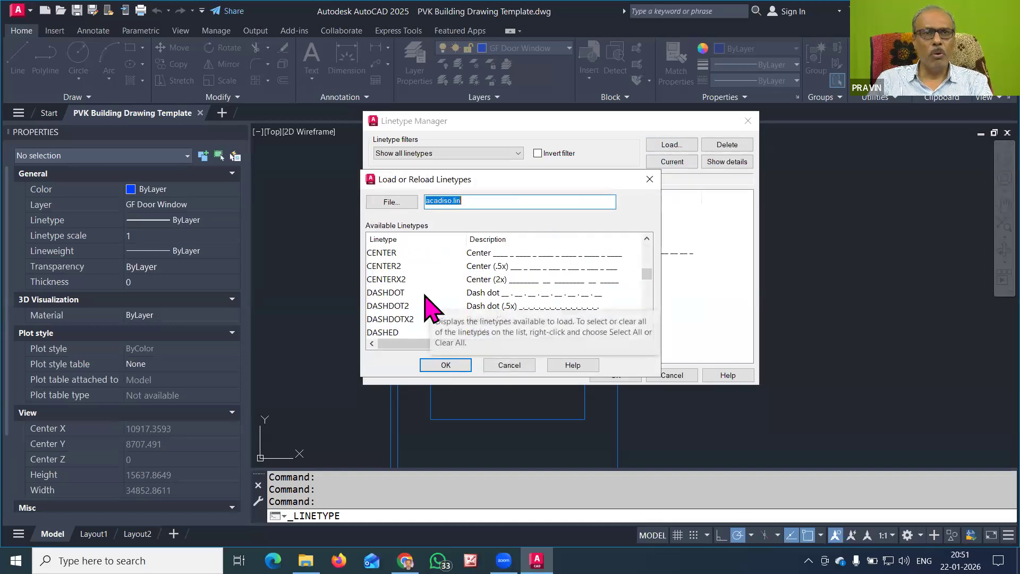
{"action": "left_click", "coordinate": [385, 293]}
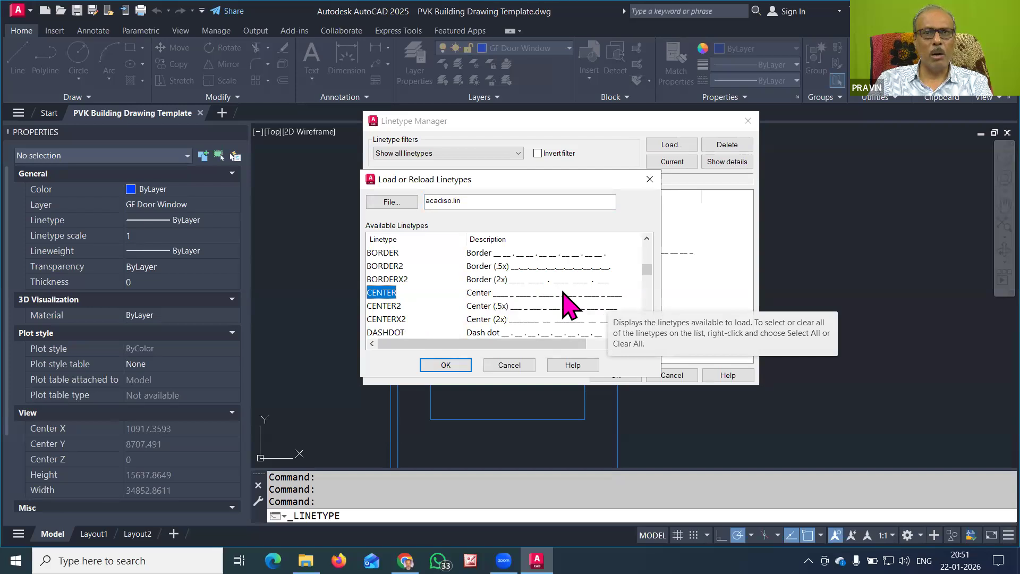
{"action": "left_click", "coordinate": [446, 365]}
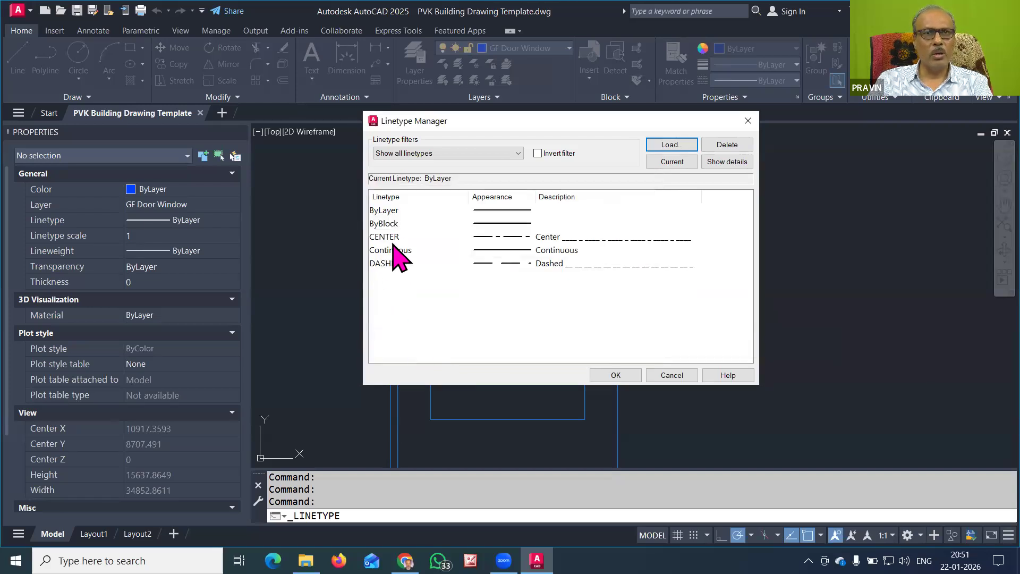
{"action": "left_click", "coordinate": [661, 144]}
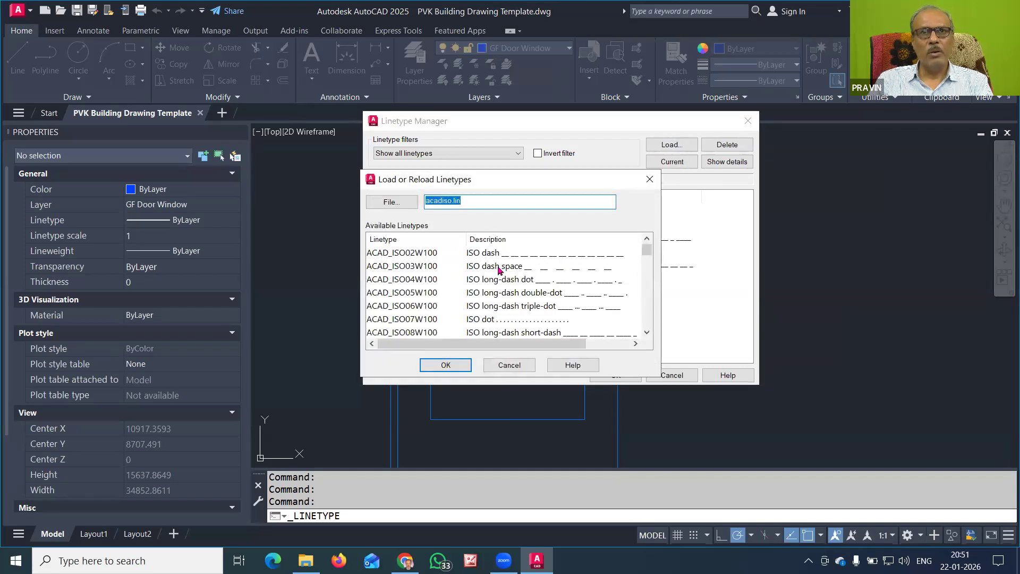
{"action": "scroll", "coordinate": [499, 270], "scroll_direction": "down", "scroll_amount": 7}
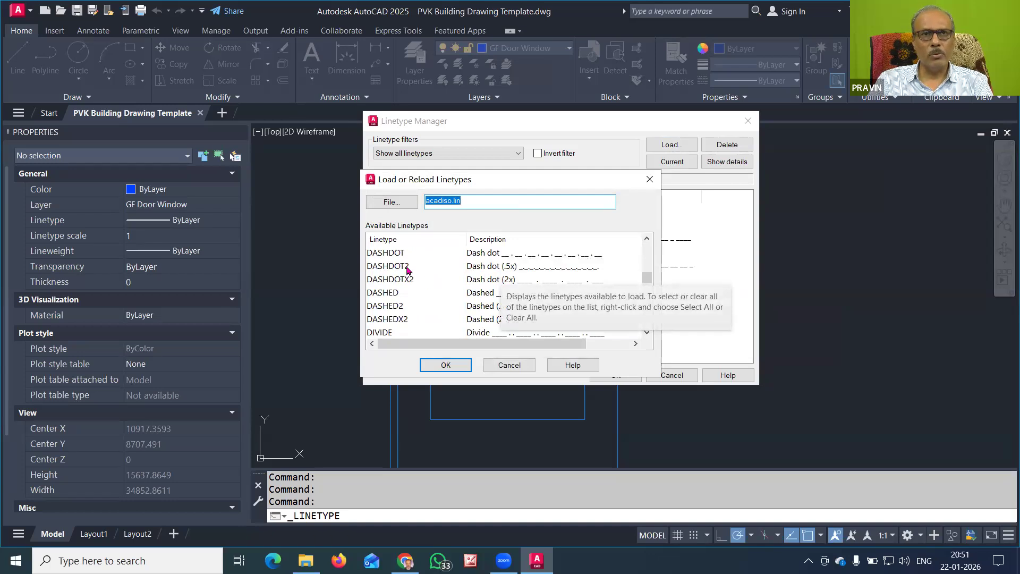
{"action": "left_click", "coordinate": [372, 253]}
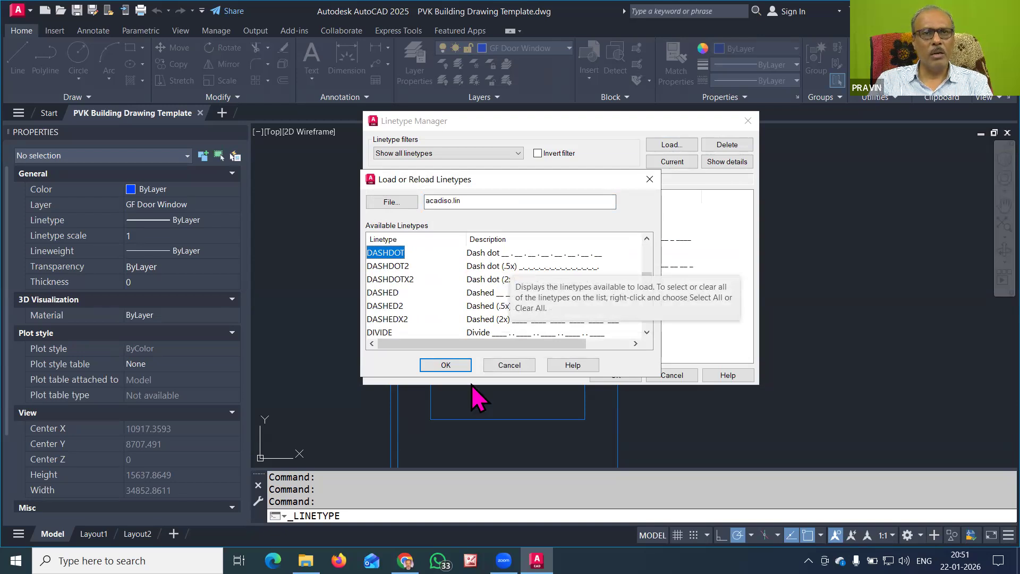
{"action": "left_click", "coordinate": [446, 366]}
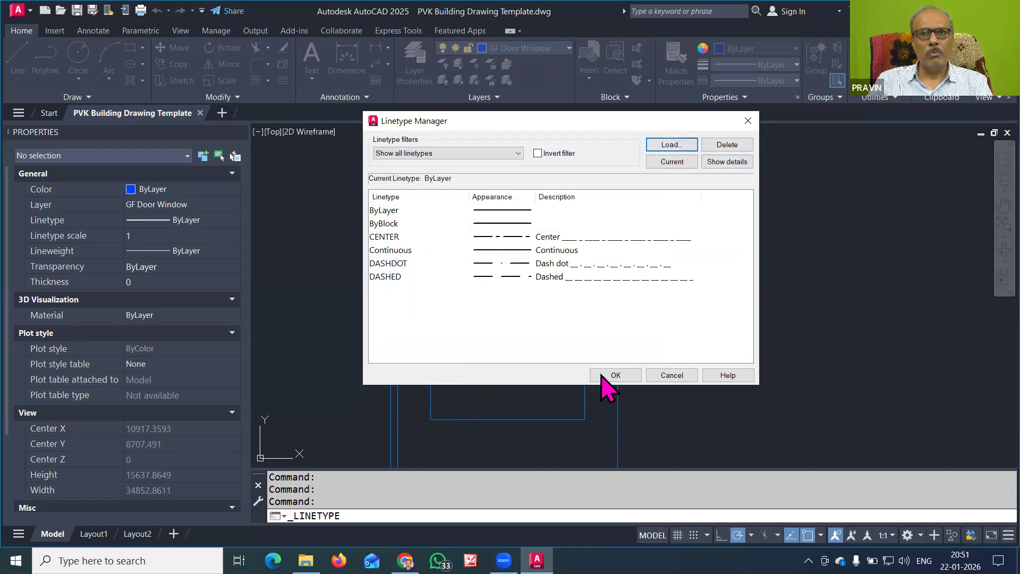
{"action": "left_click", "coordinate": [615, 375]}
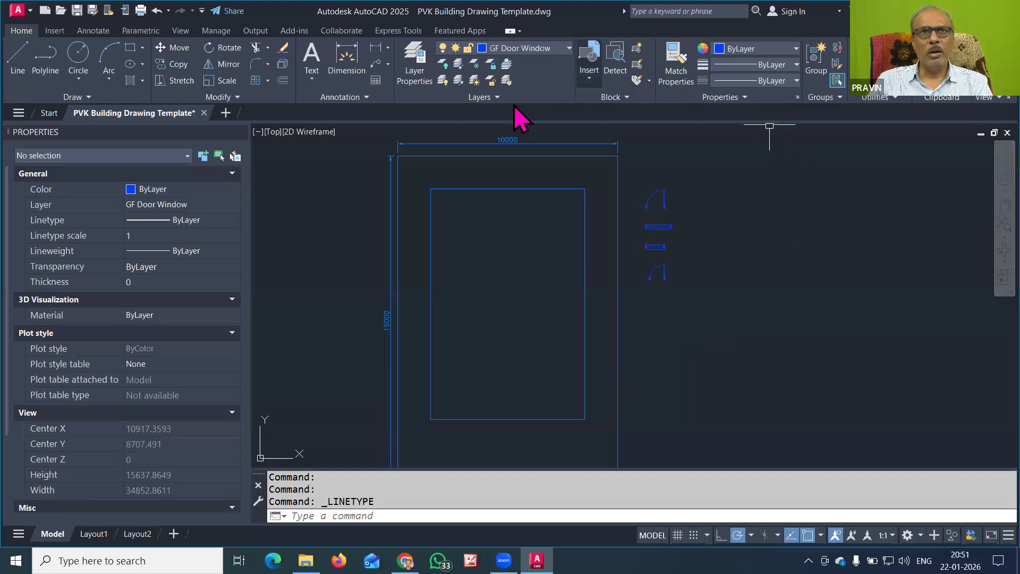
Draw a horizontal line to the right of the building outline's top
{"action": "left_click", "coordinate": [757, 80]}
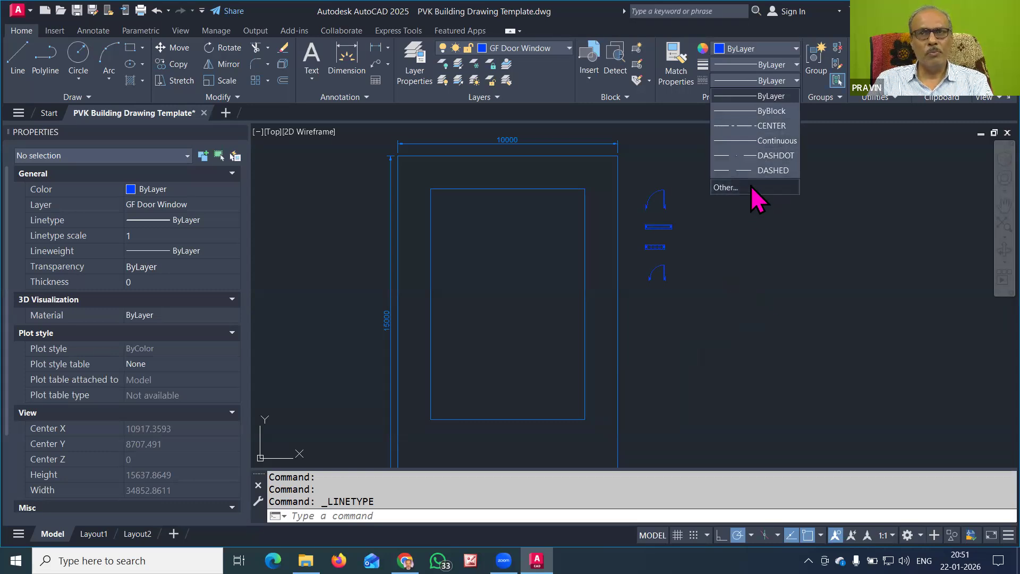
{"action": "left_click", "coordinate": [764, 279]}
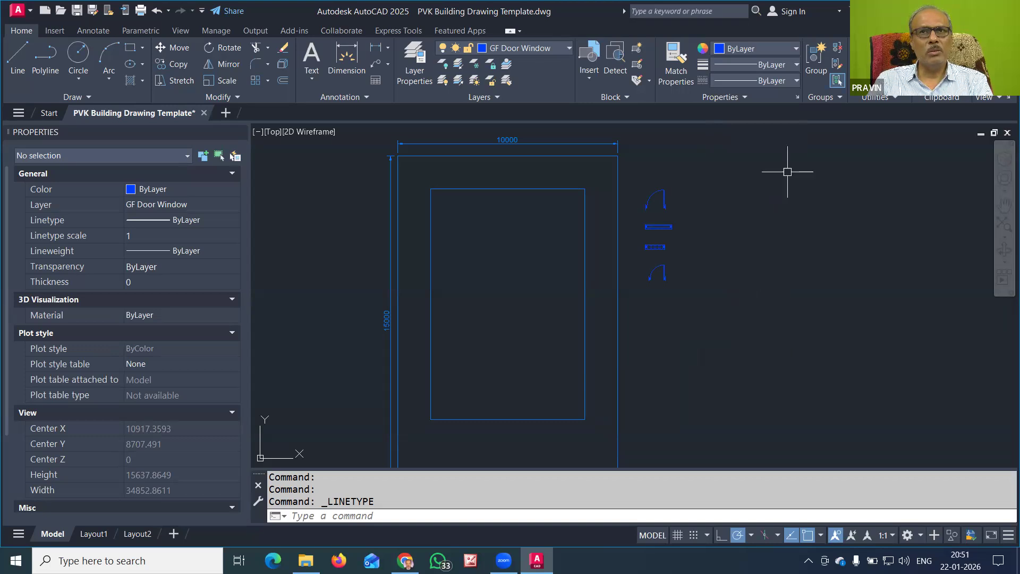
{"action": "left_click", "coordinate": [22, 59]}
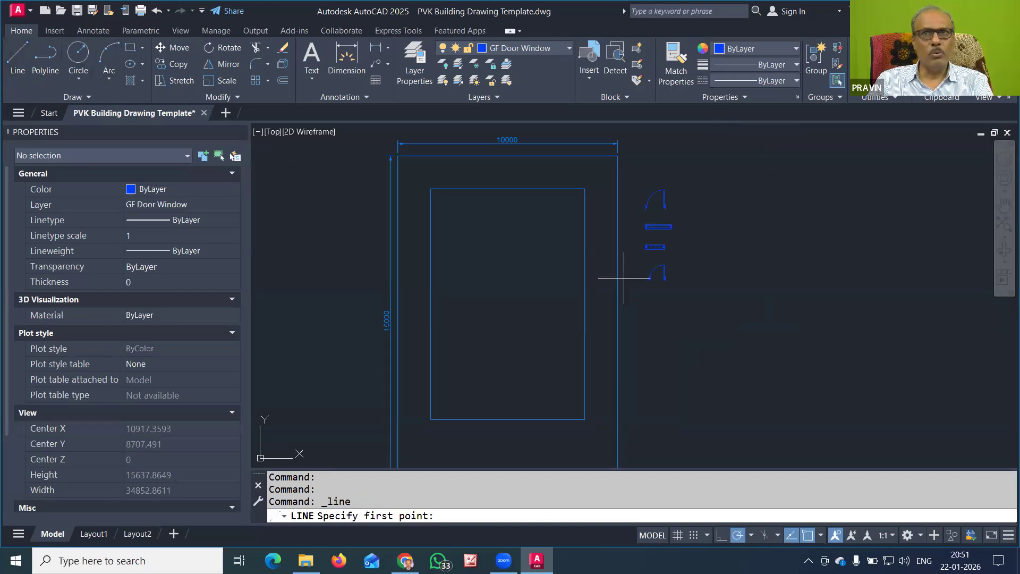
{"action": "left_click", "coordinate": [687, 150]}
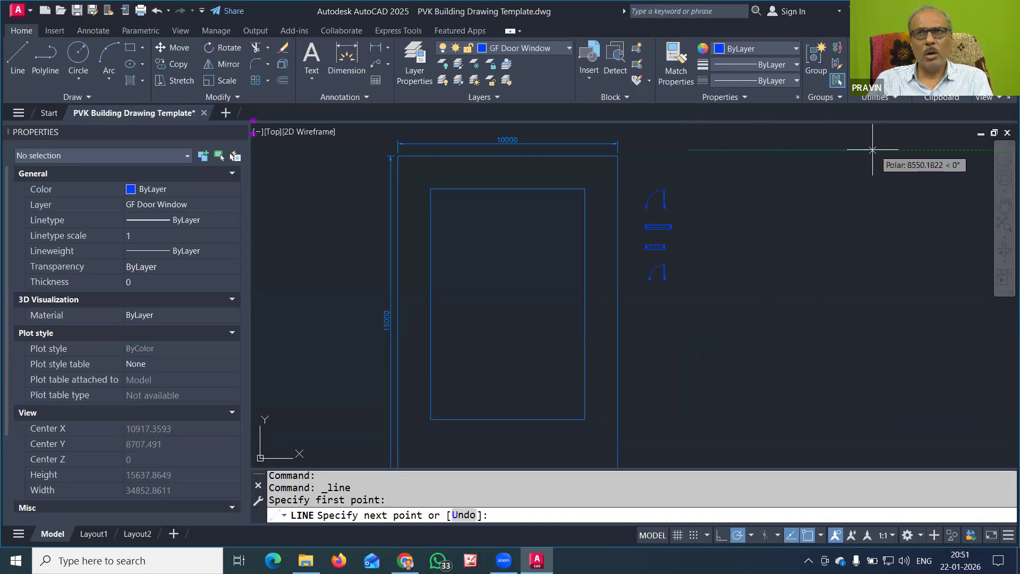
{"action": "left_click", "coordinate": [868, 149]}
{"action": "key", "text": "Return"}
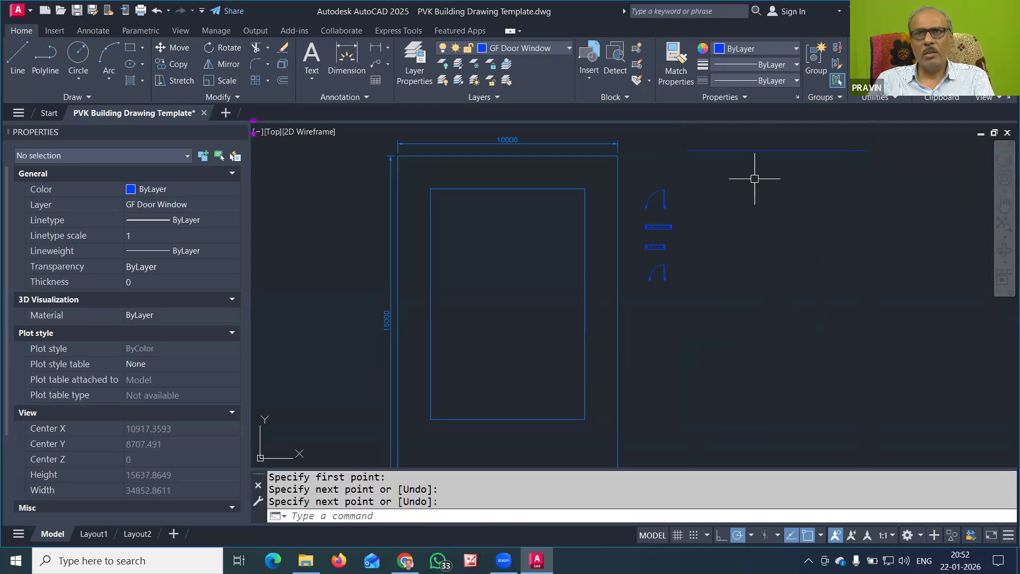
Put the line on the GF Plan layer and copy it downward into stacked parallel lines
{"action": "left_click", "coordinate": [734, 149]}
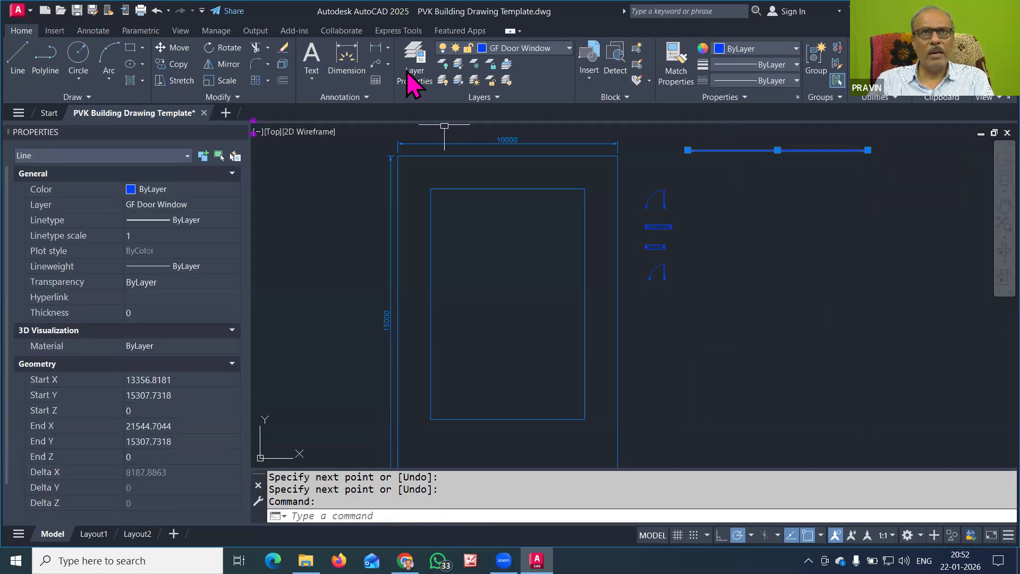
{"action": "left_click", "coordinate": [521, 49]}
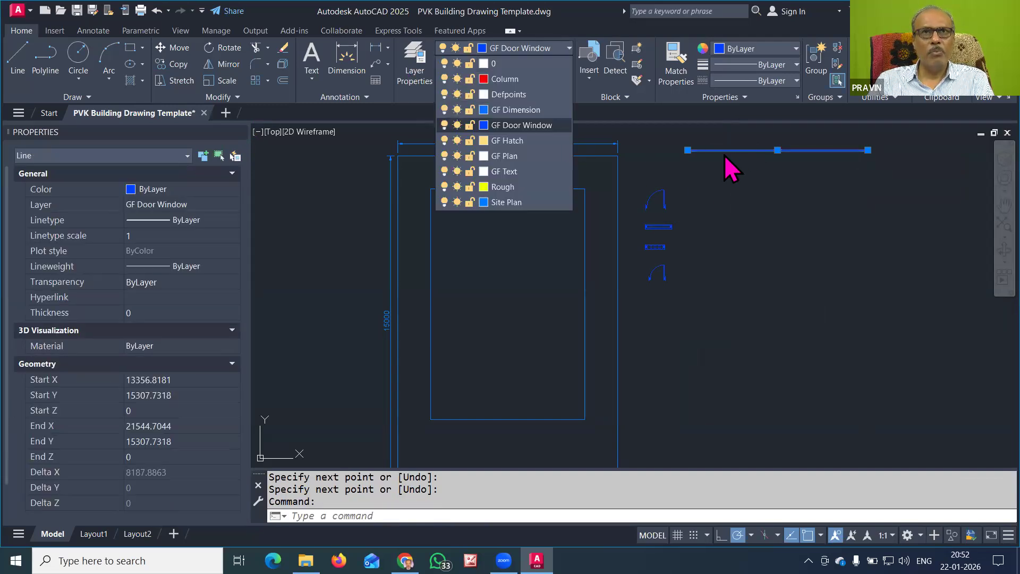
{"action": "left_click", "coordinate": [531, 158]}
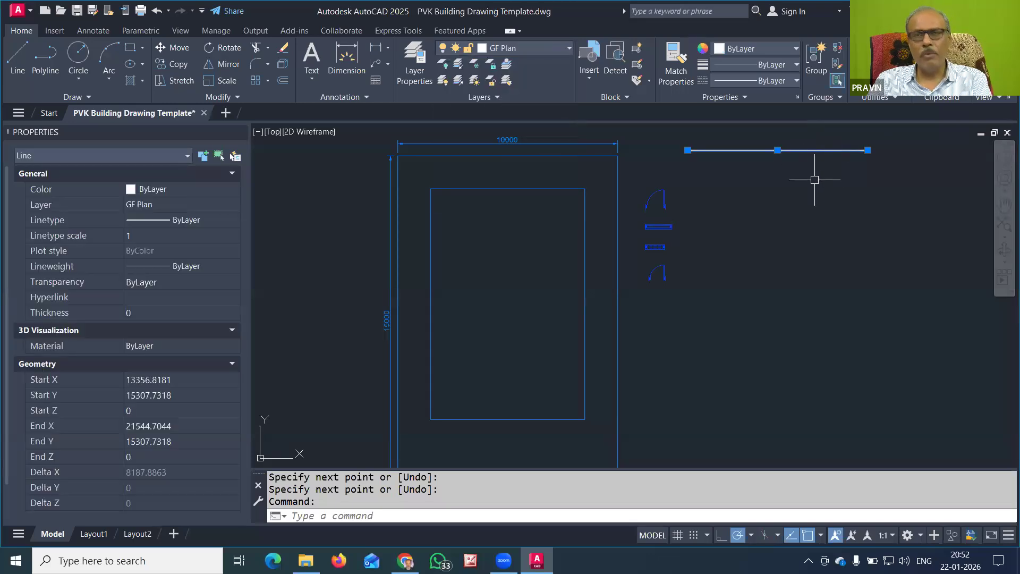
{"action": "key", "text": "Escape"}
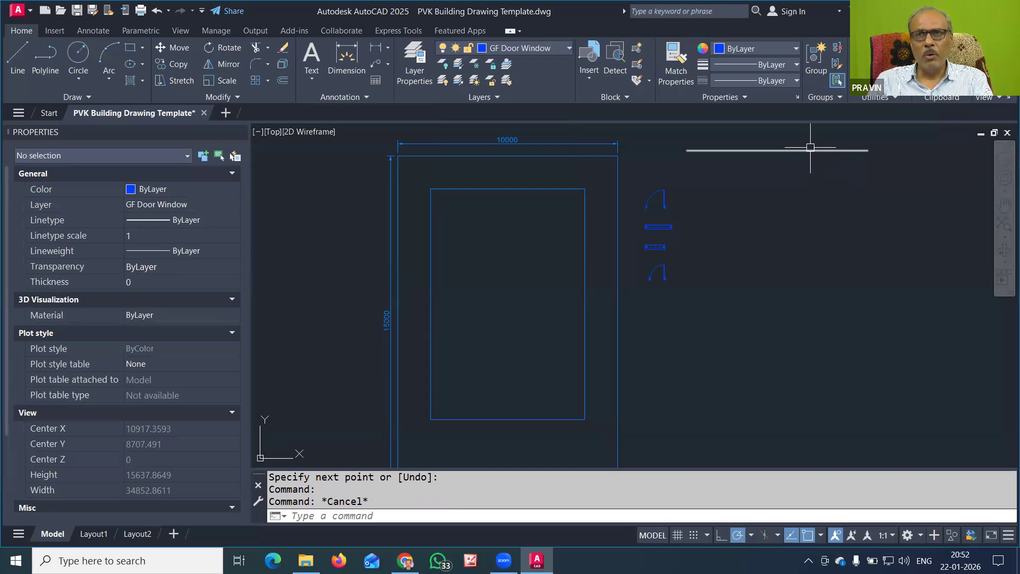
{"action": "left_click", "coordinate": [810, 148]}
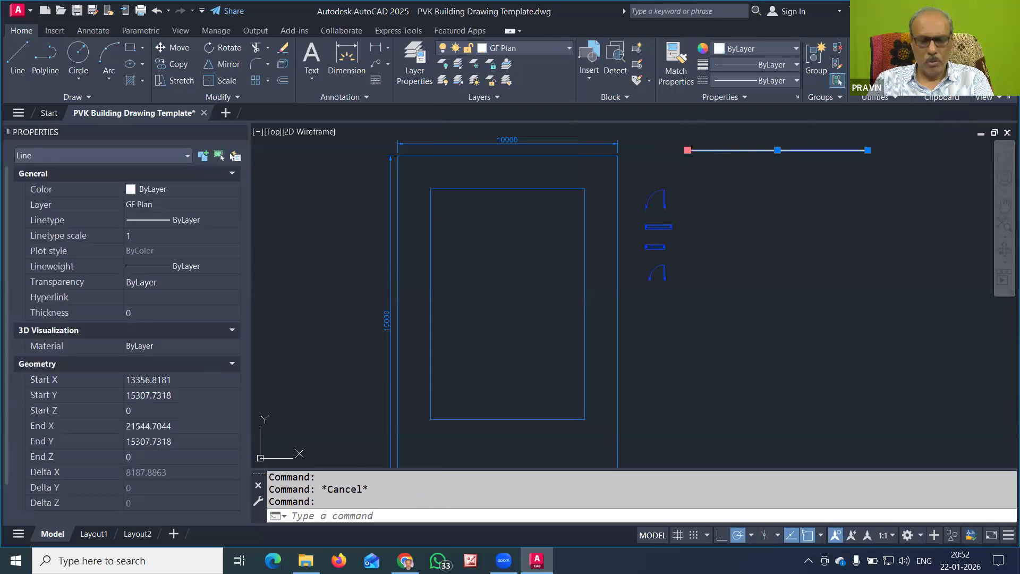
{"action": "left_click", "coordinate": [687, 151]}
{"action": "key", "text": "space"}
{"action": "type", "text": "c"}
{"action": "key", "text": "Return"}
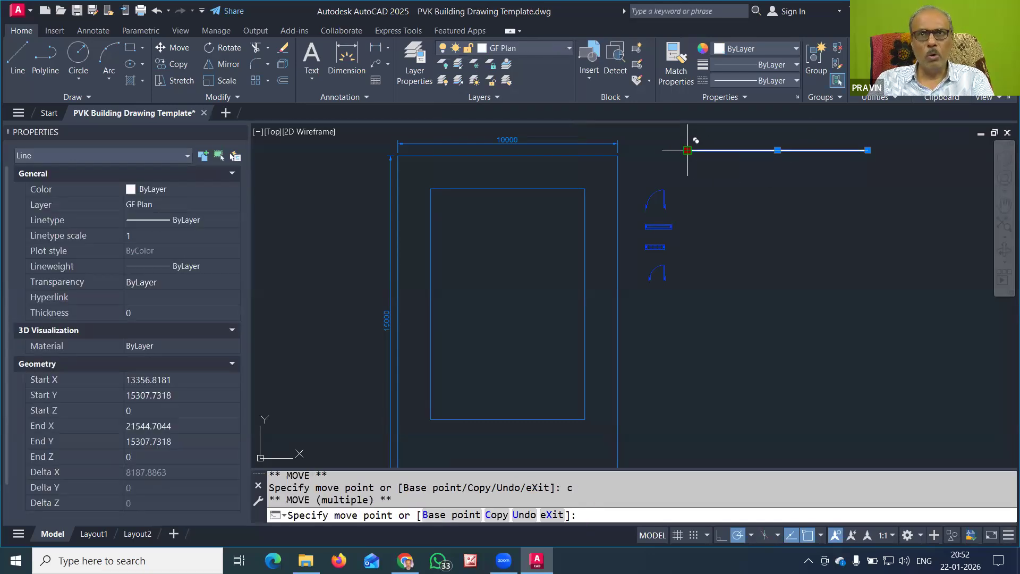
{"action": "left_click", "coordinate": [688, 188]}
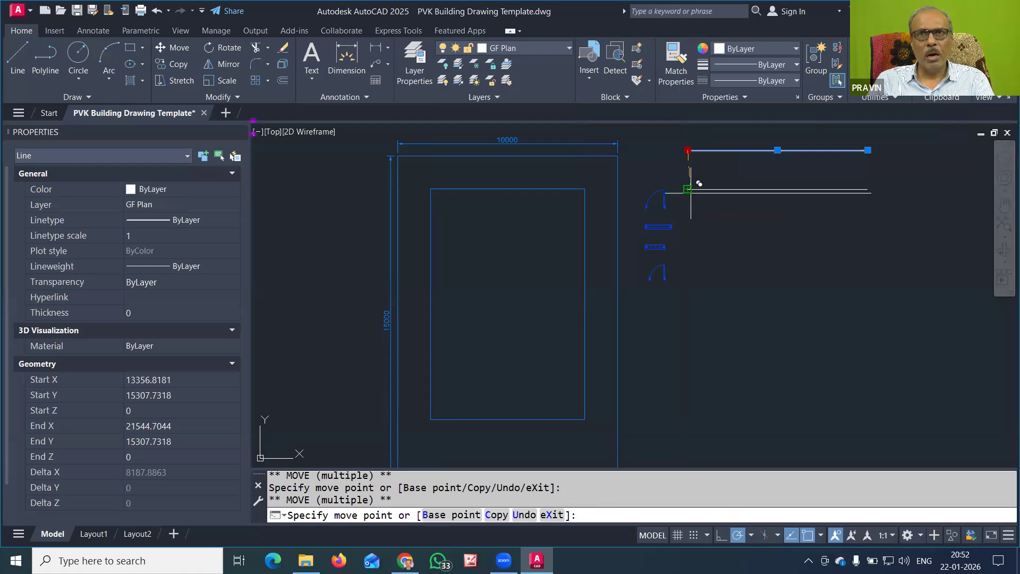
{"action": "left_click", "coordinate": [688, 224]}
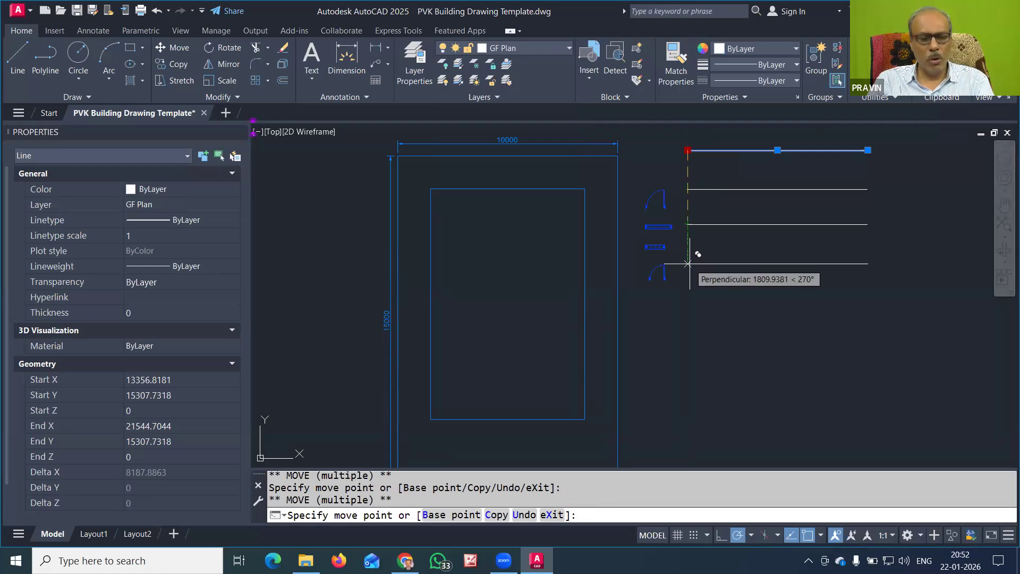
{"action": "key", "text": "Escape"}
{"action": "key", "text": "Escape"}
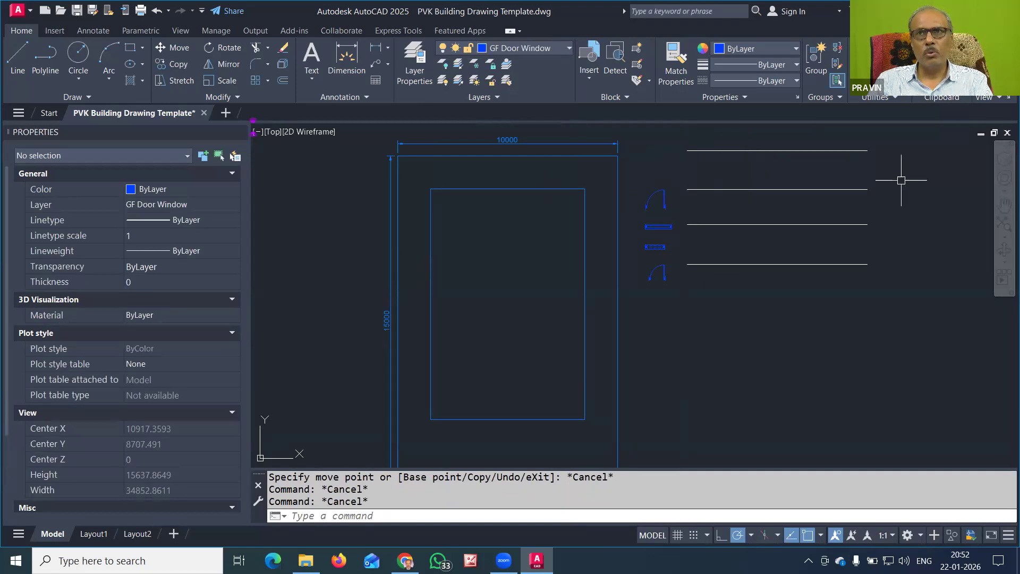
Keep all four lines on GF Plan and make GF Plan the current layer
{"action": "left_click", "coordinate": [905, 138]}
{"action": "left_click", "coordinate": [769, 289]}
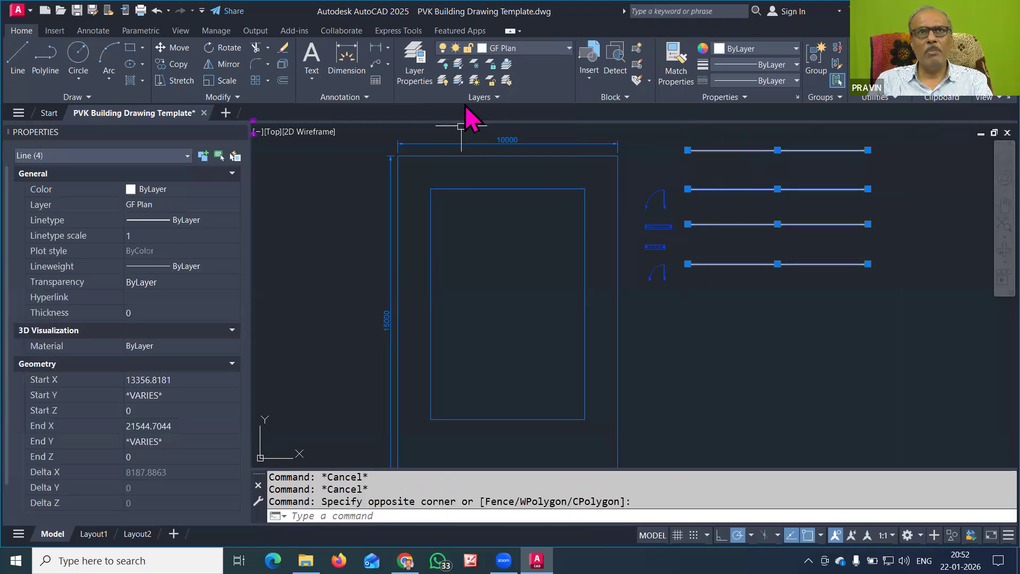
{"action": "left_click", "coordinate": [532, 48]}
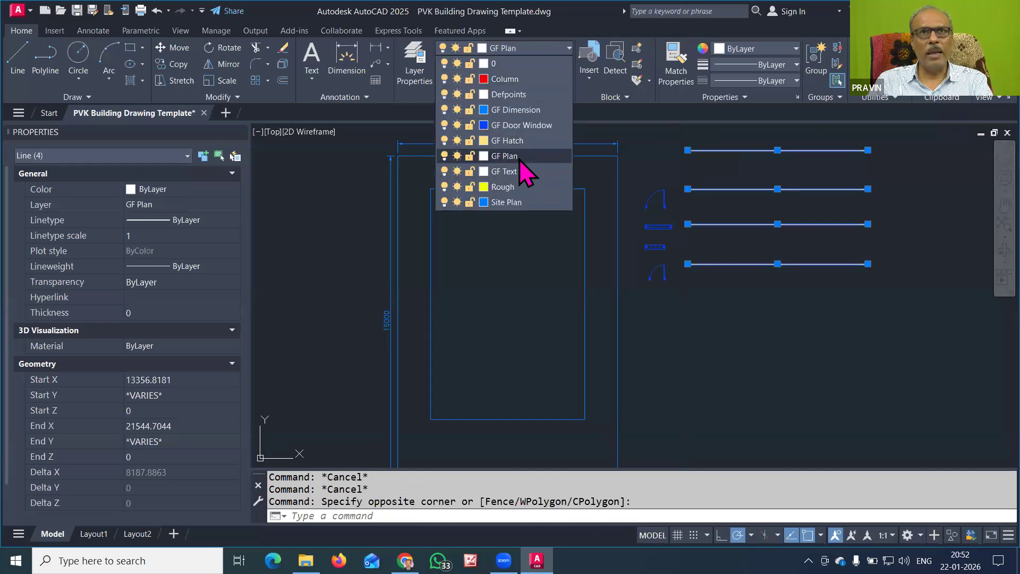
{"action": "left_click", "coordinate": [525, 159]}
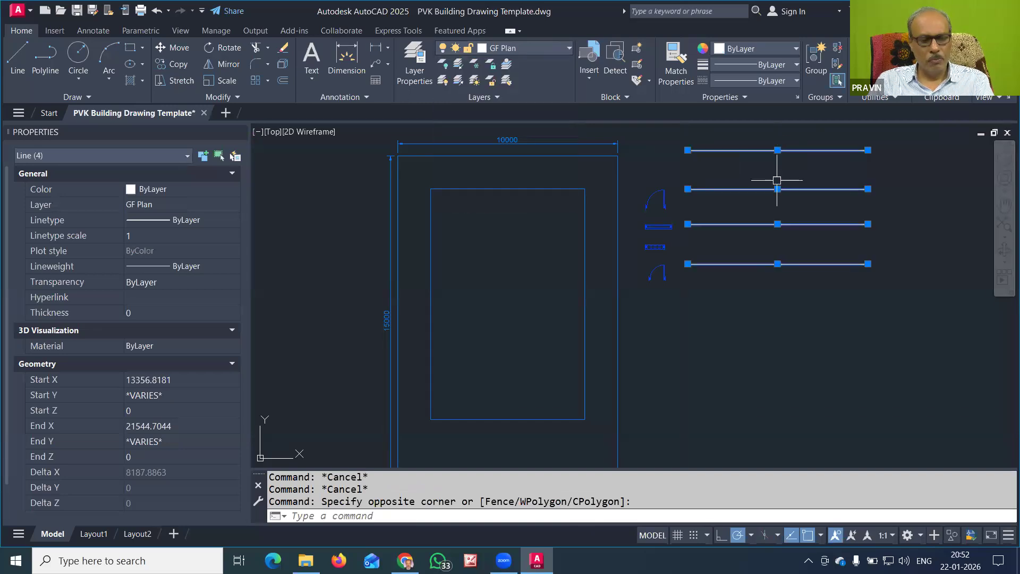
{"action": "key", "text": "Escape"}
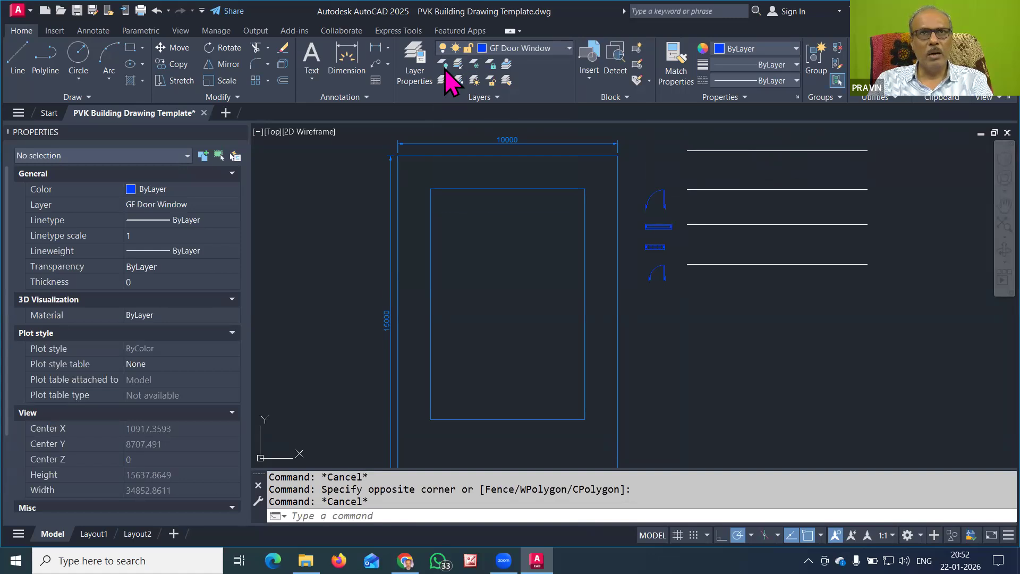
{"action": "left_click", "coordinate": [505, 48]}
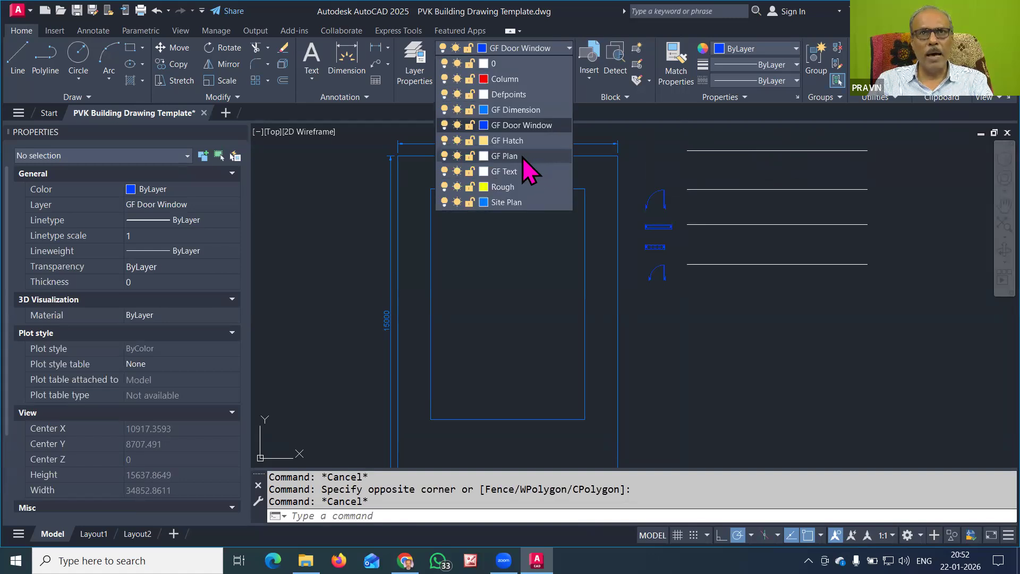
{"action": "left_click", "coordinate": [522, 156]}
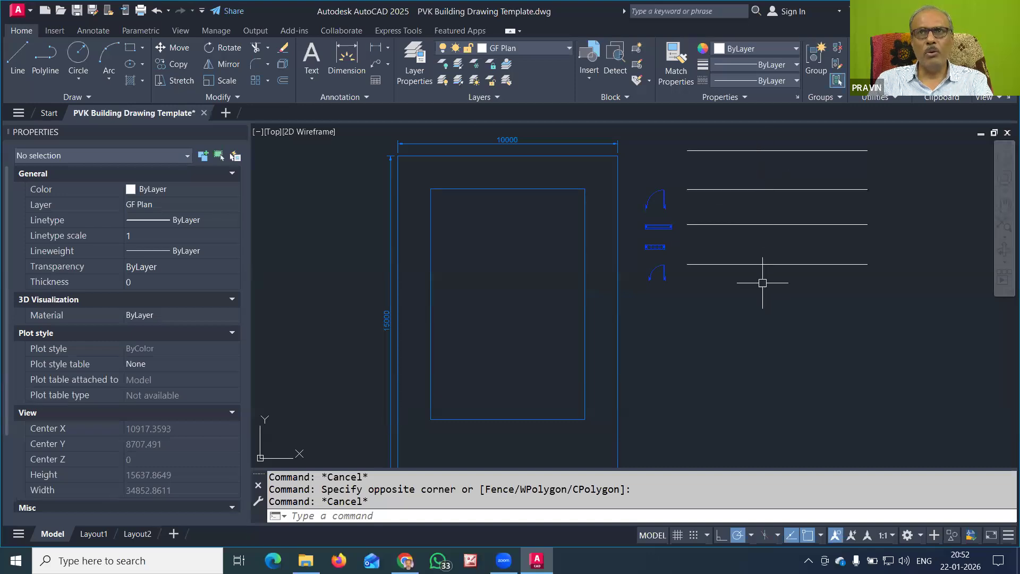
{"action": "left_click", "coordinate": [794, 188]}
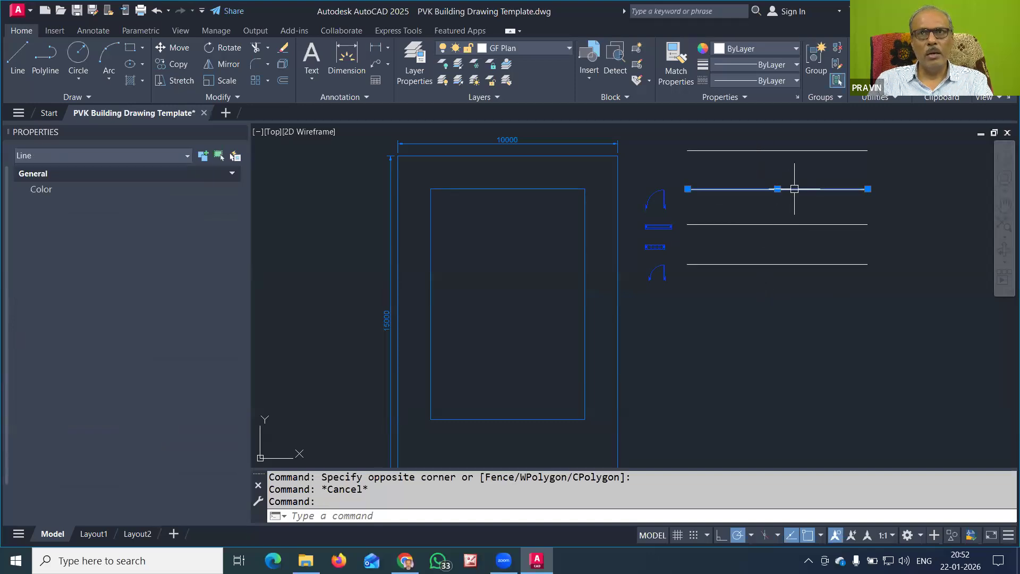
Make the second line DASHED and raise its linetype scale from 10 to 20
{"action": "left_click", "coordinate": [773, 81]}
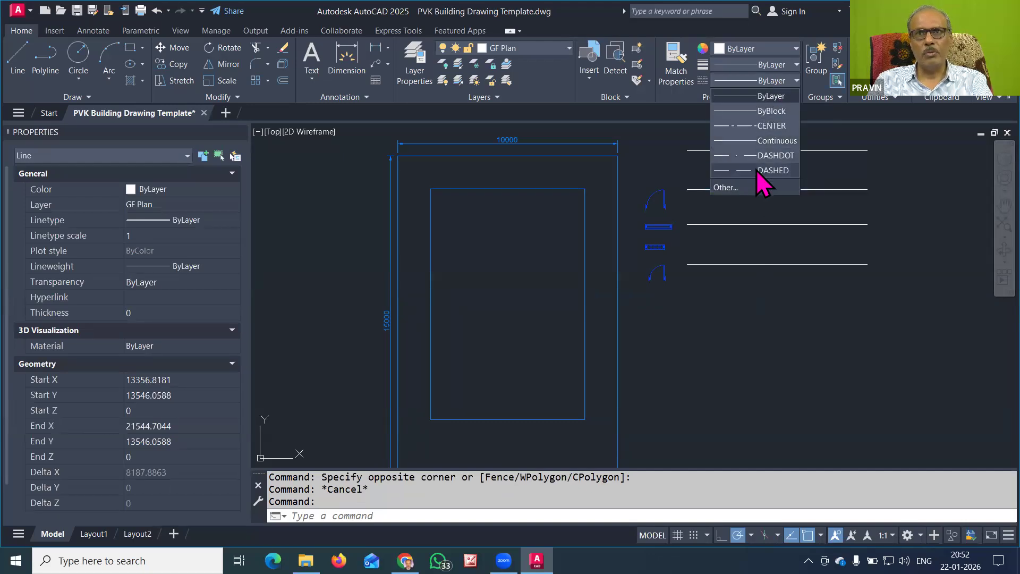
{"action": "left_click", "coordinate": [756, 170]}
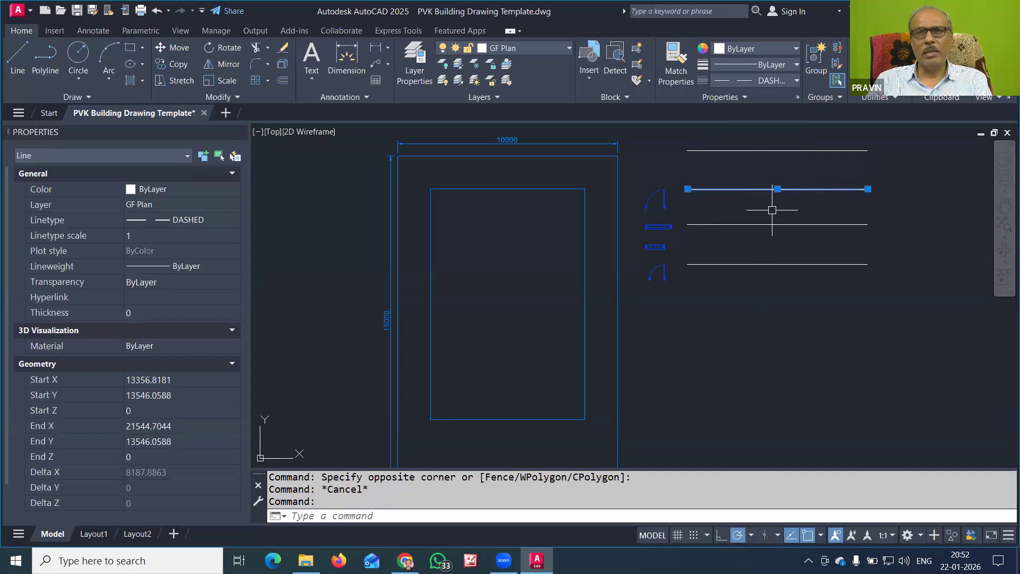
{"action": "key", "text": "Escape"}
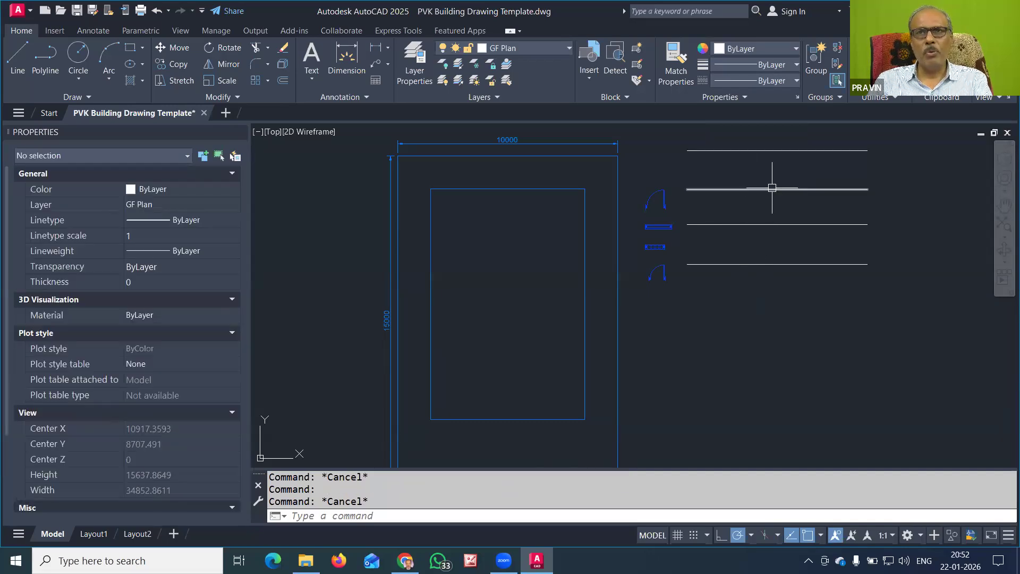
{"action": "left_click", "coordinate": [770, 188]}
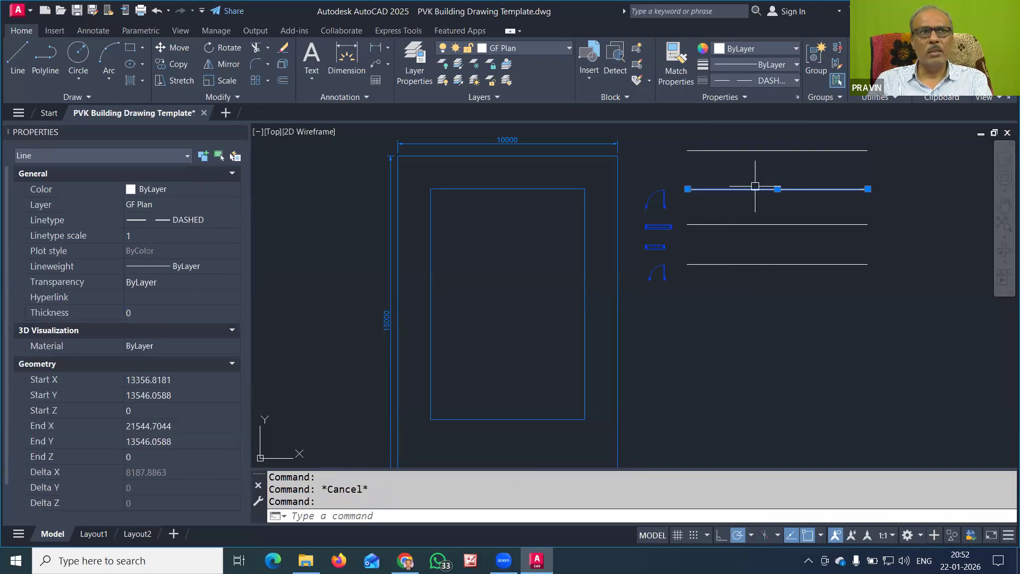
{"action": "left_click", "coordinate": [139, 235]}
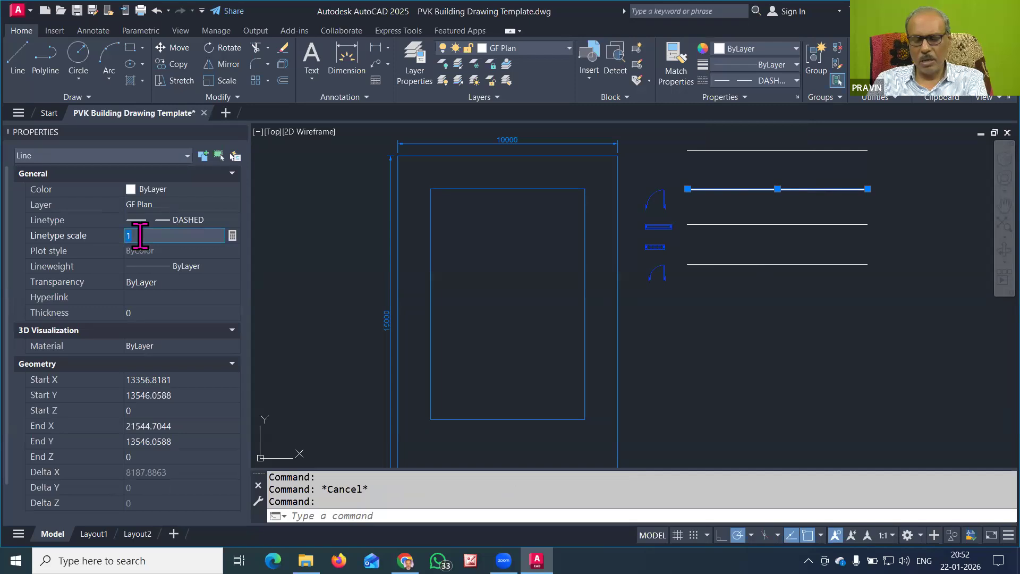
{"action": "type", "text": "10"}
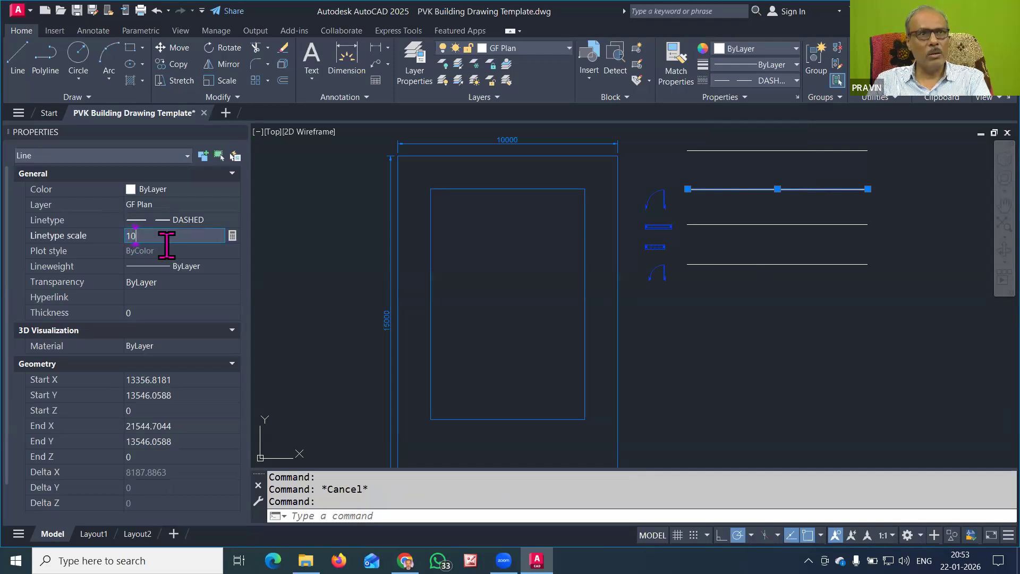
{"action": "left_click", "coordinate": [159, 297]}
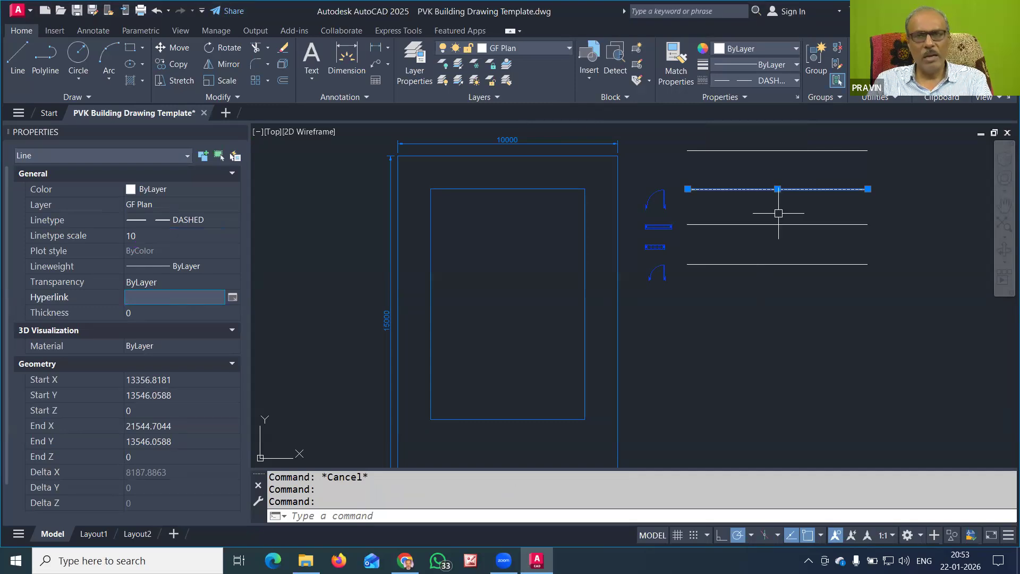
{"action": "key", "text": "Escape"}
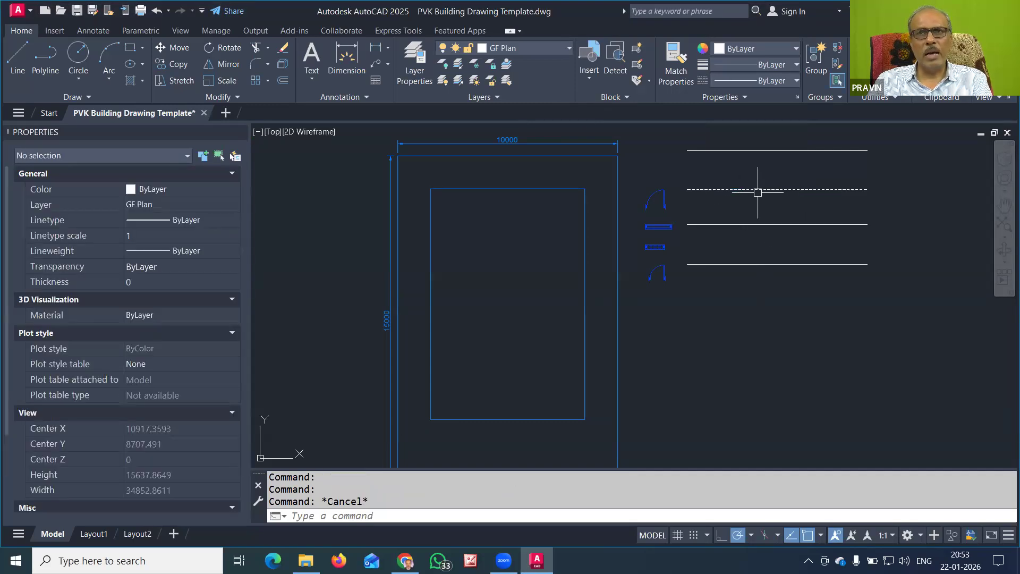
{"action": "left_click", "coordinate": [758, 190]}
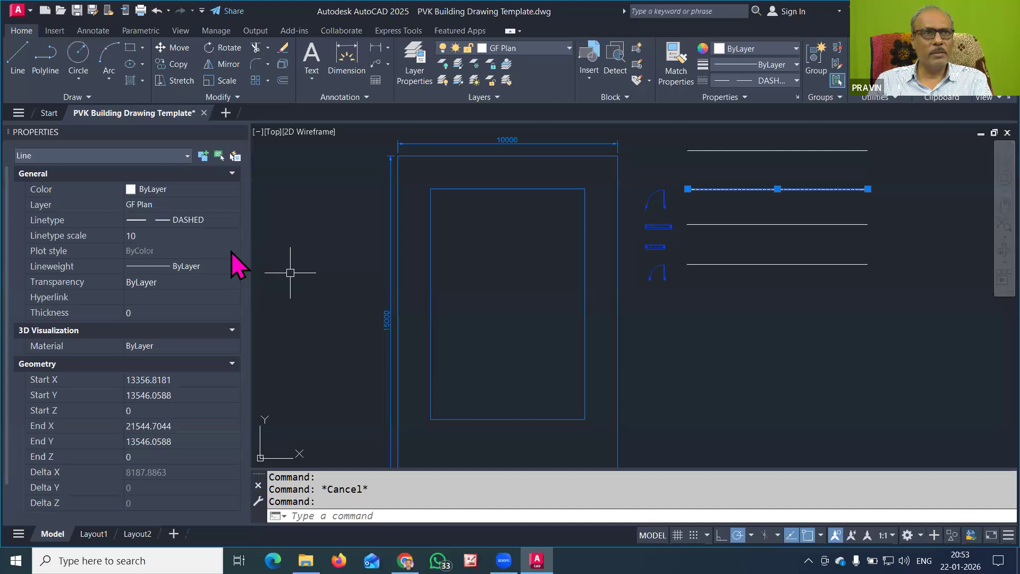
{"action": "left_click", "coordinate": [165, 235]}
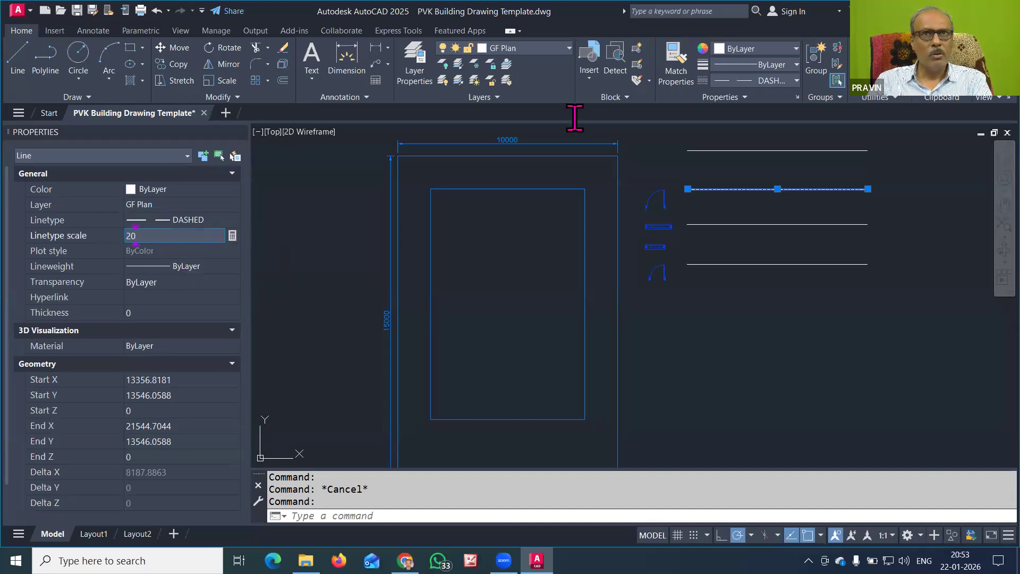
{"action": "key", "text": "Return"}
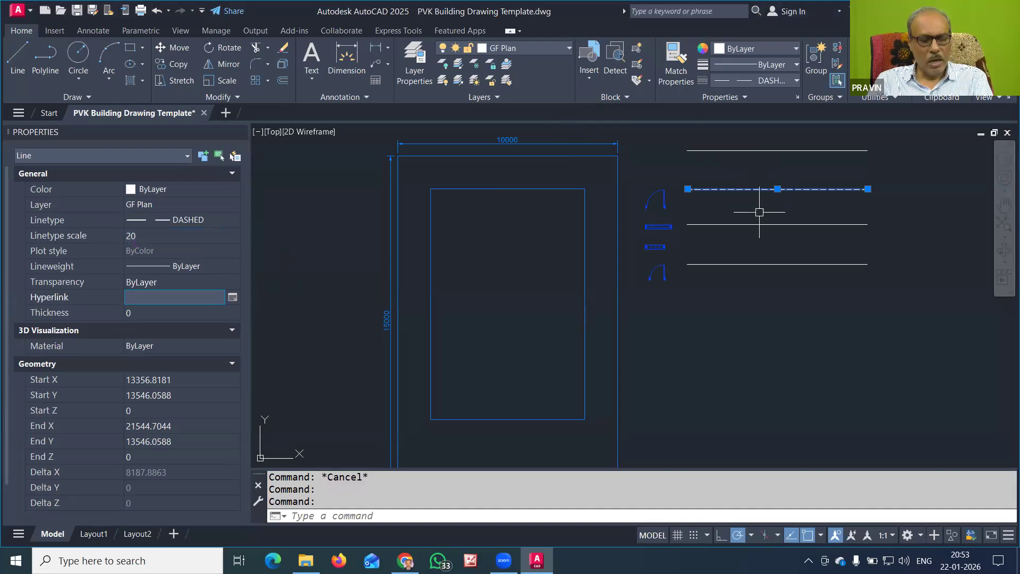
{"action": "key", "text": "Escape"}
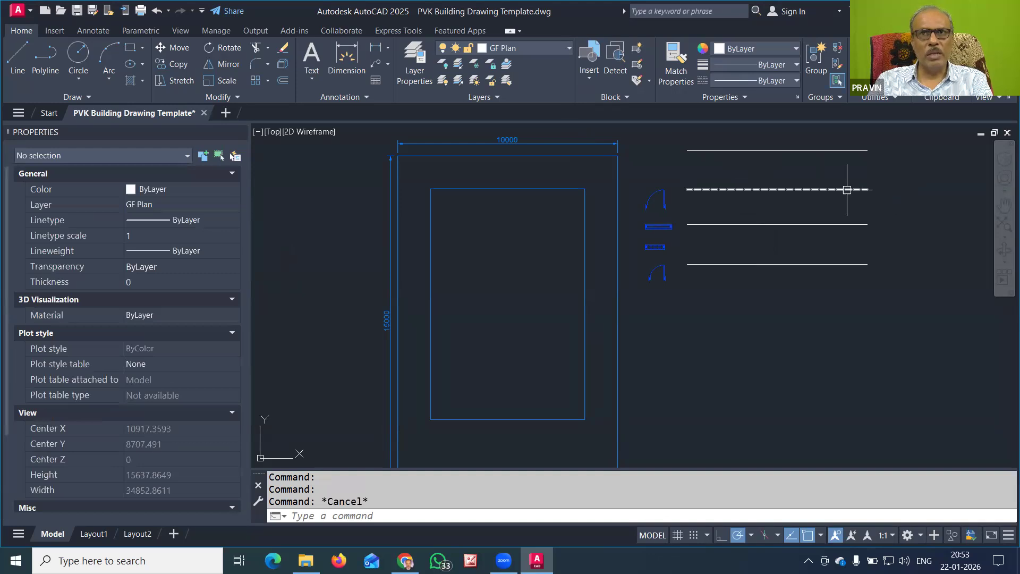
Switch the third line to DASHDOT and set its linetype scale to 20
{"action": "left_click", "coordinate": [821, 224]}
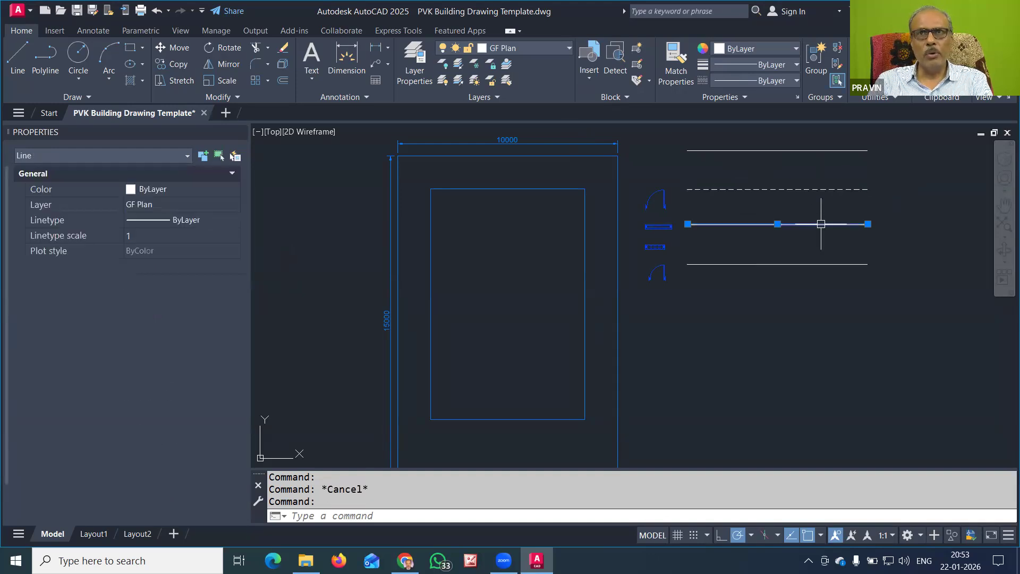
{"action": "left_click", "coordinate": [772, 81]}
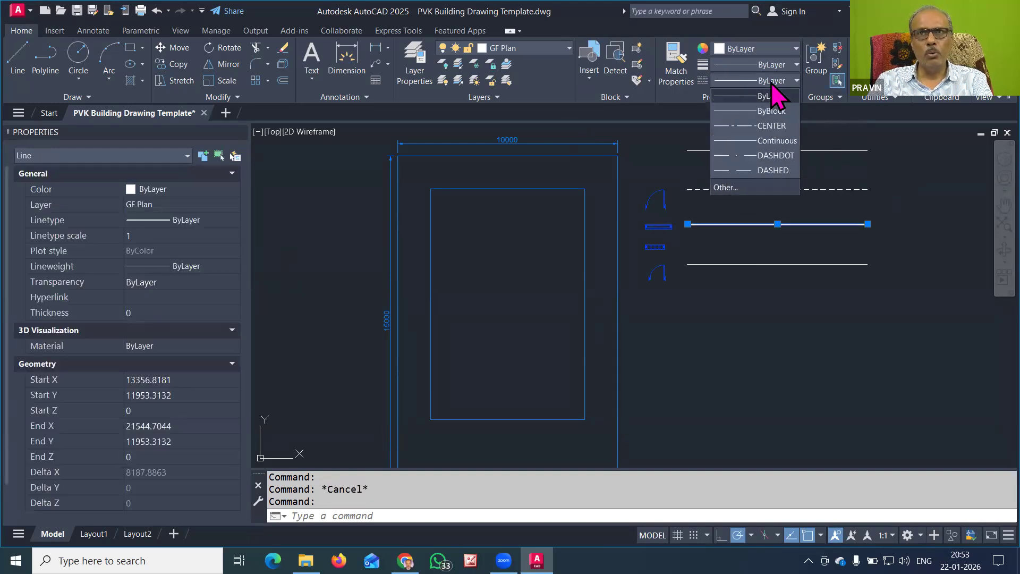
{"action": "left_click", "coordinate": [765, 155]}
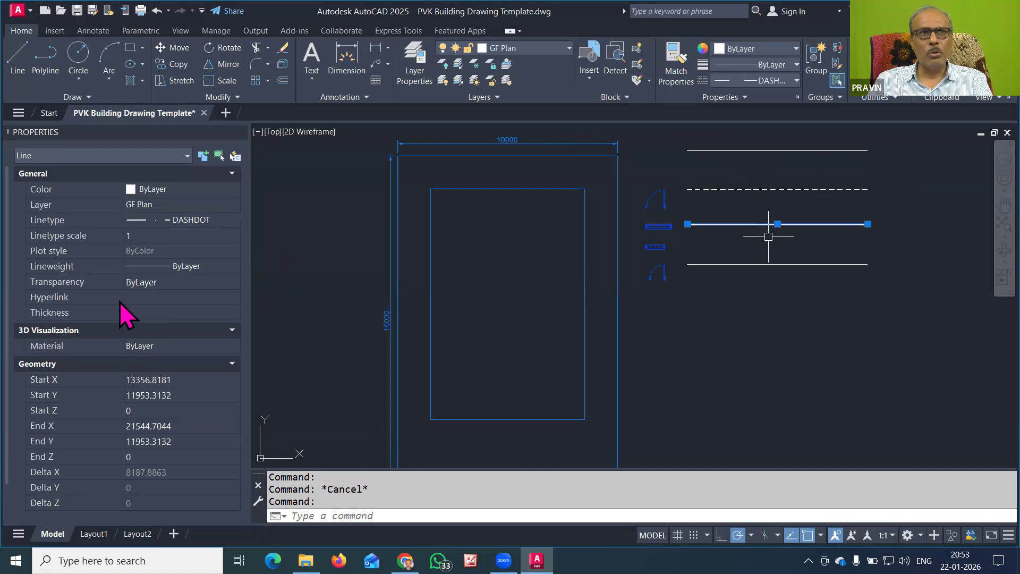
{"action": "left_click", "coordinate": [141, 238]}
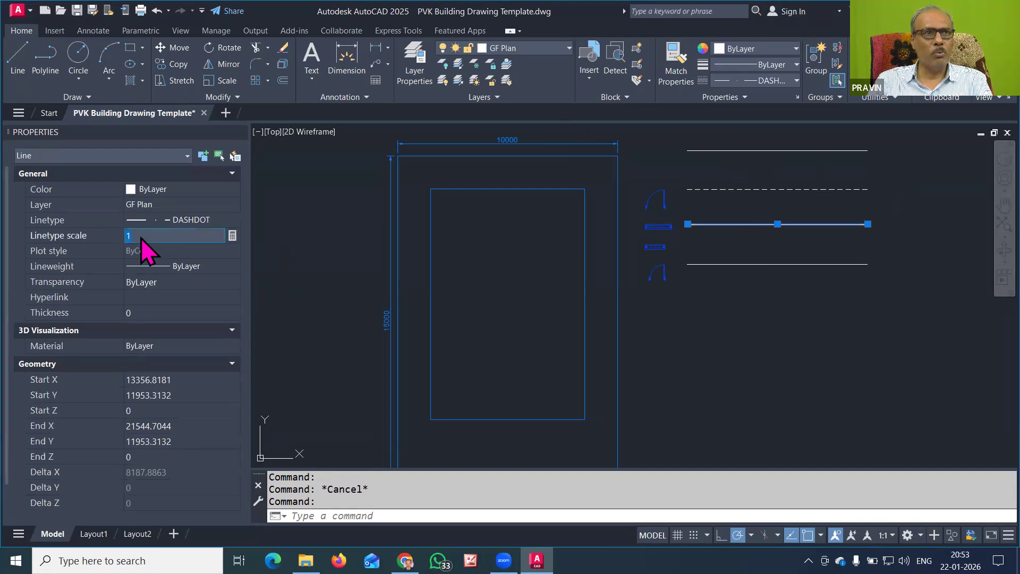
{"action": "type", "text": "10"}
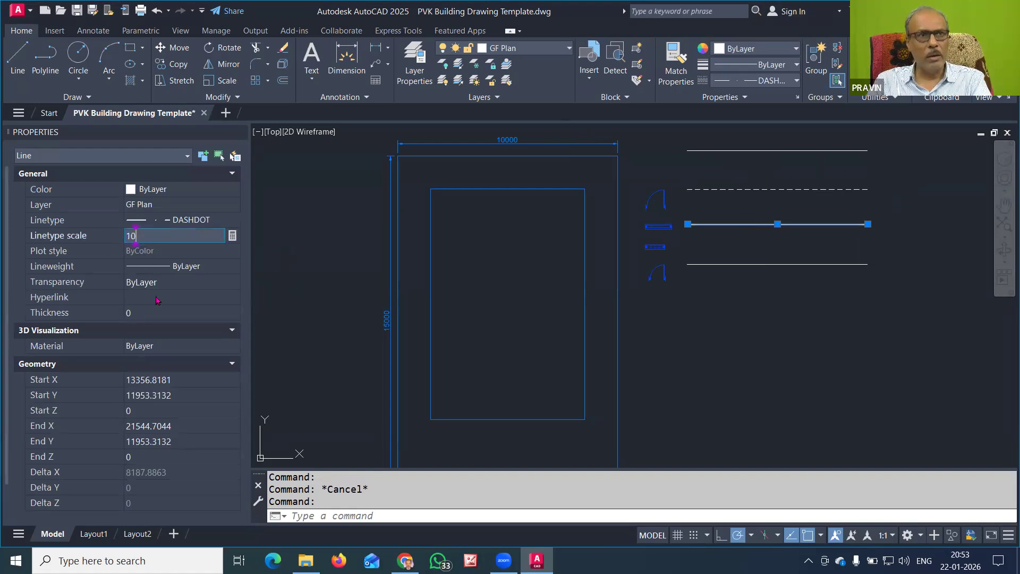
{"action": "left_click", "coordinate": [158, 302]}
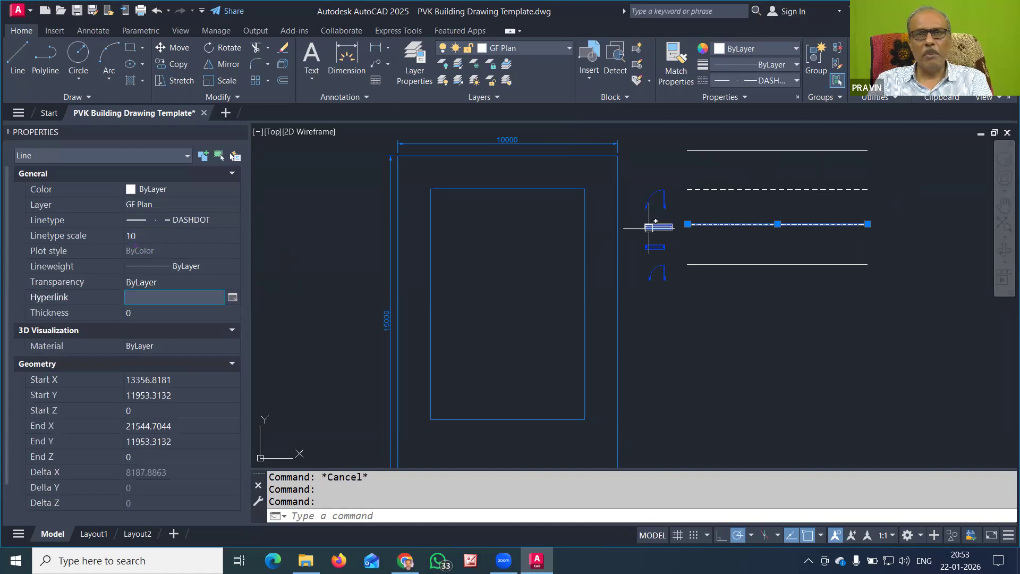
{"action": "left_click", "coordinate": [142, 235]}
{"action": "type", "text": "20"}
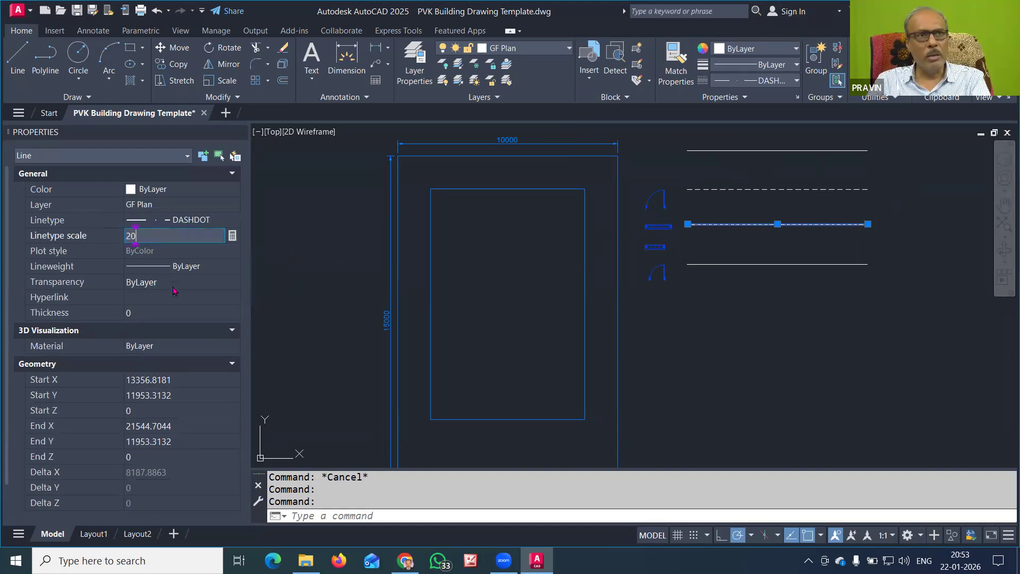
{"action": "left_click", "coordinate": [166, 302]}
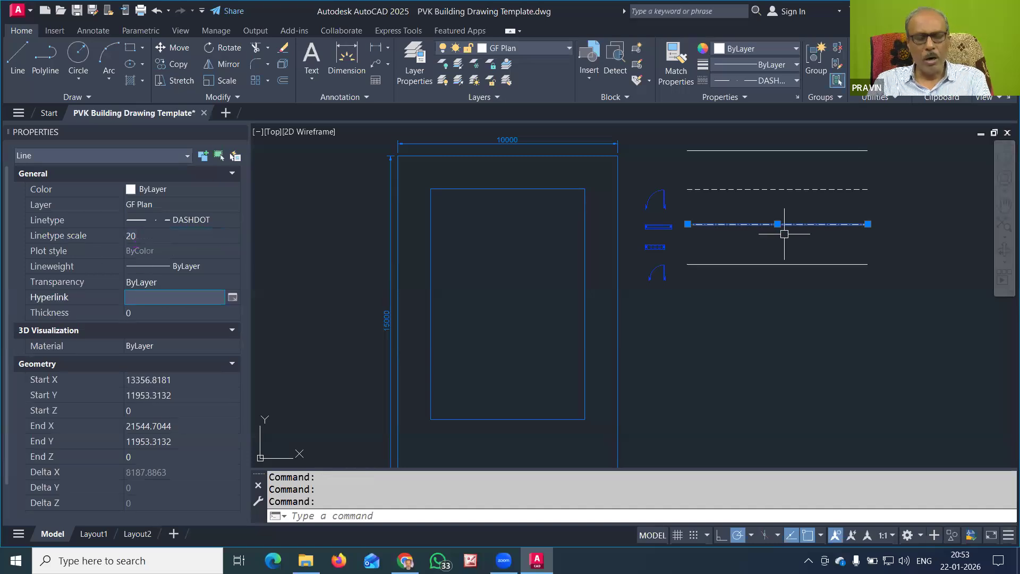
{"action": "key", "text": "Escape"}
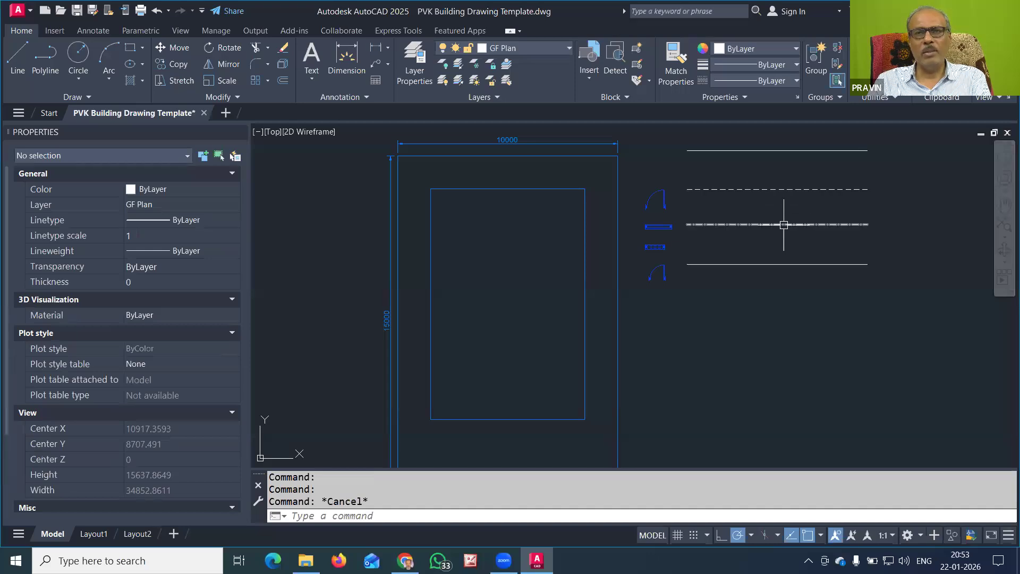
Switch the bottom sample line to CENTER with a linetype scale of 20
{"action": "left_click", "coordinate": [777, 263]}
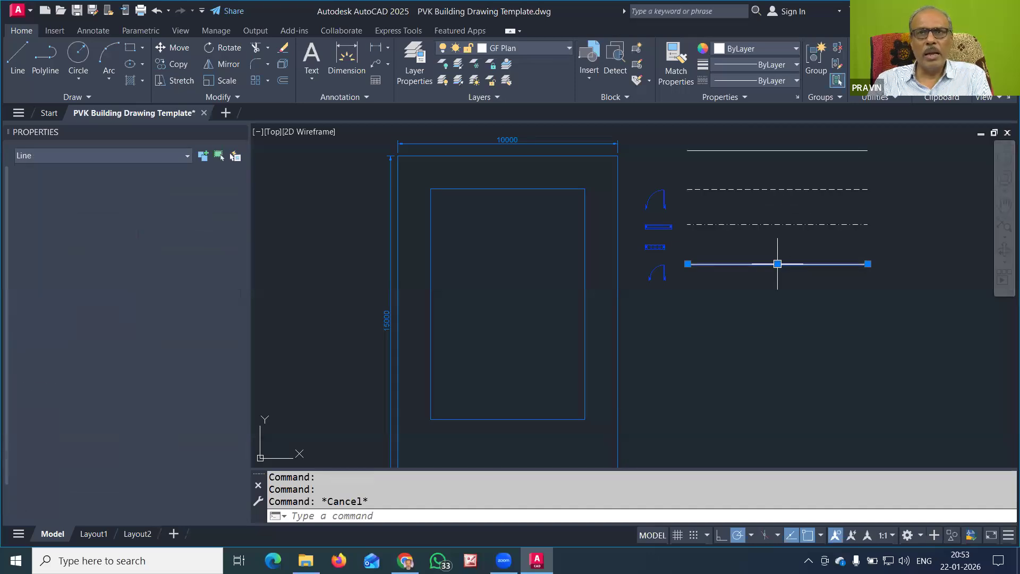
{"action": "left_click", "coordinate": [782, 80]}
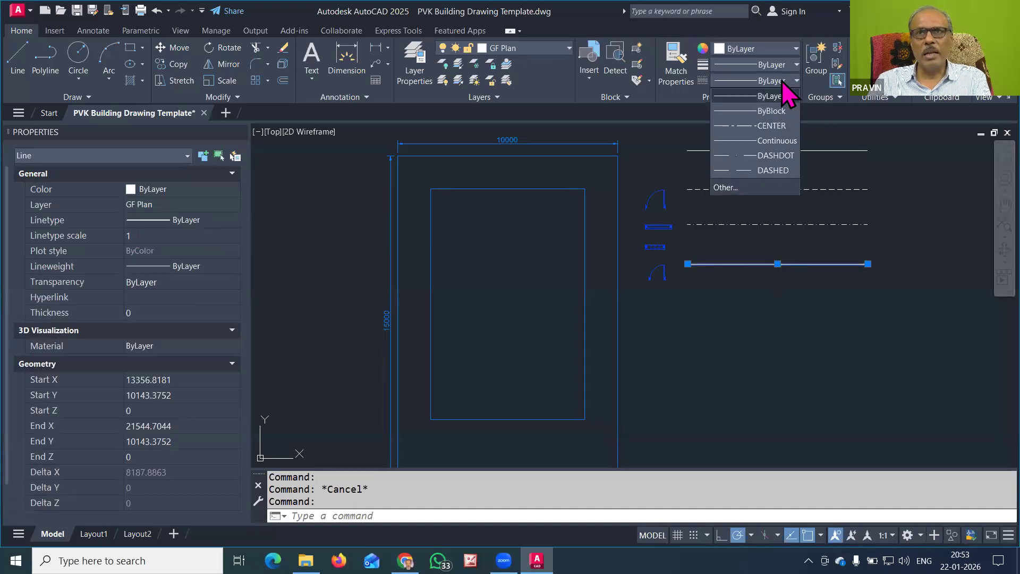
{"action": "left_click", "coordinate": [776, 128]}
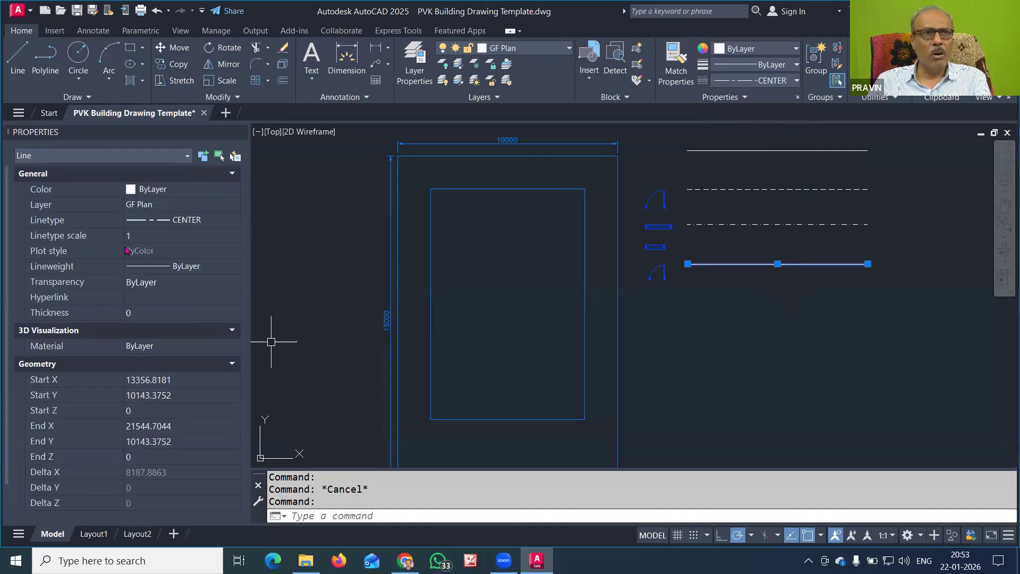
{"action": "left_click", "coordinate": [137, 235]}
{"action": "type", "text": "20"}
{"action": "left_click", "coordinate": [147, 302]}
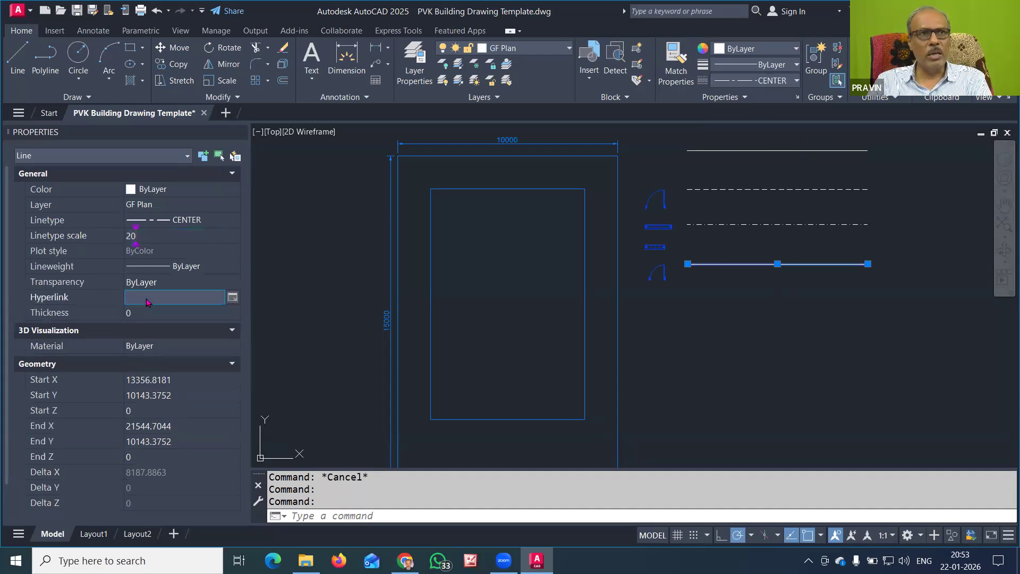
{"action": "key", "text": "Escape"}
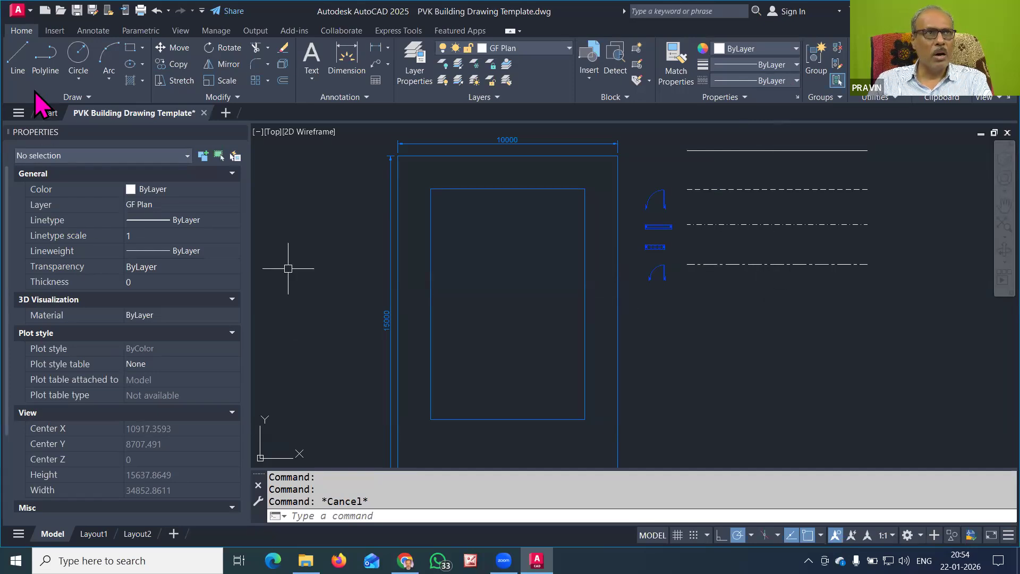
Draw a three-segment open shape (down, right, up) inside the inner rectangle
{"action": "left_click", "coordinate": [21, 53]}
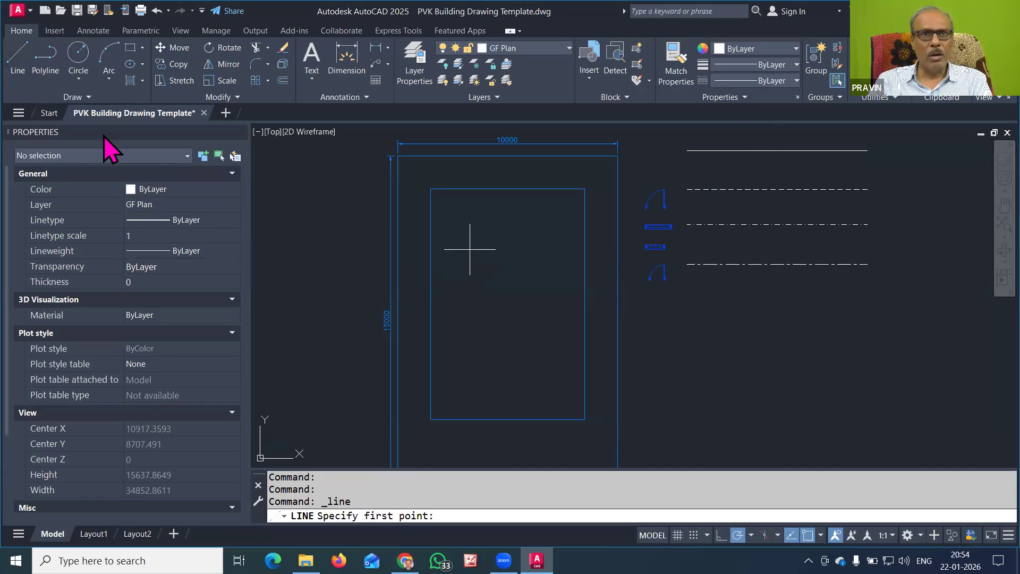
{"action": "left_click", "coordinate": [470, 249]}
{"action": "left_click", "coordinate": [470, 321]}
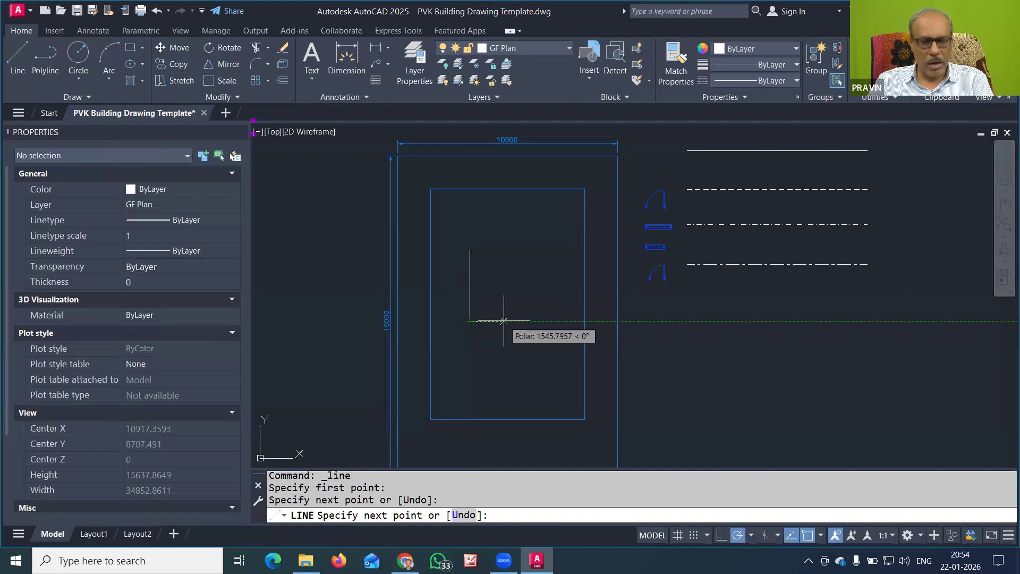
{"action": "left_click", "coordinate": [505, 320]}
{"action": "left_click", "coordinate": [505, 282]}
{"action": "key", "text": "Return"}
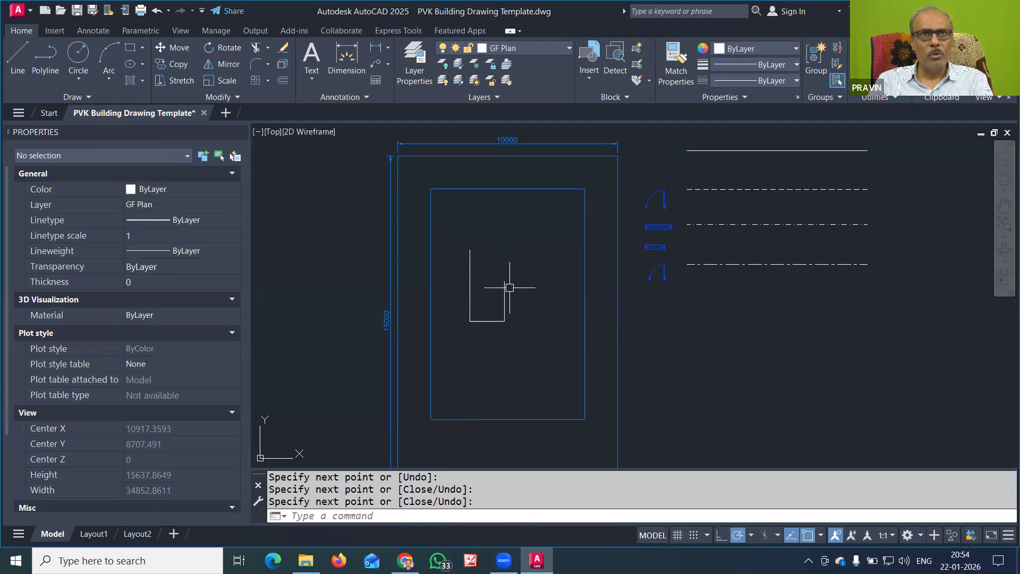
Match the dashed sample line's properties onto all three new segments
{"action": "left_click", "coordinate": [678, 91]}
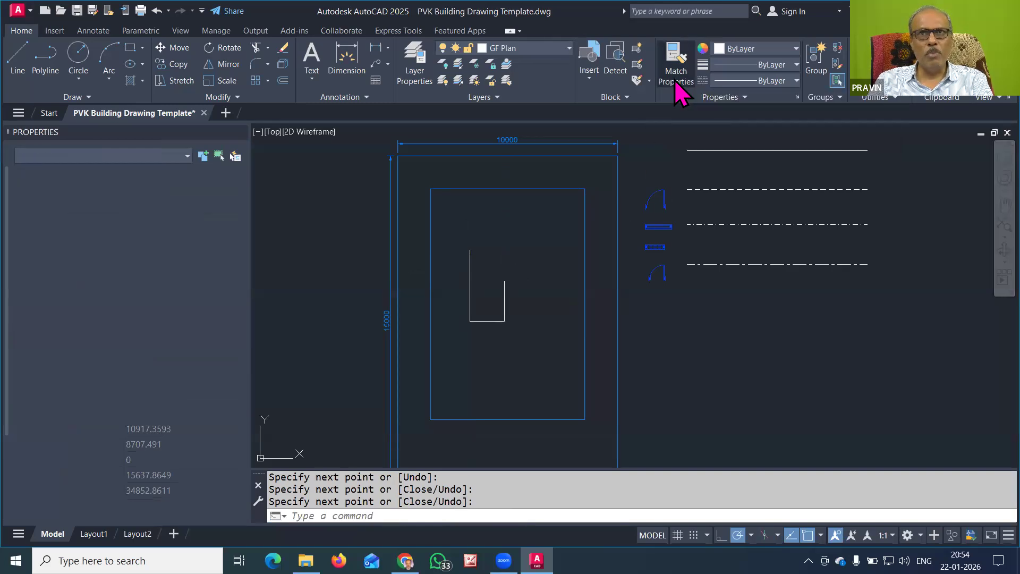
{"action": "left_click", "coordinate": [699, 188]}
{"action": "left_click", "coordinate": [504, 308]}
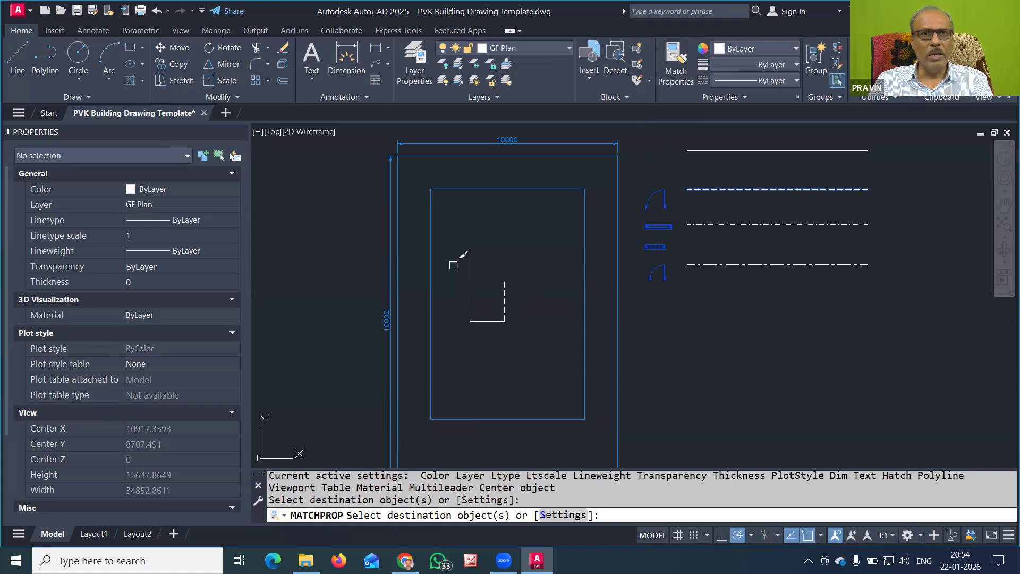
{"action": "left_click", "coordinate": [493, 321]}
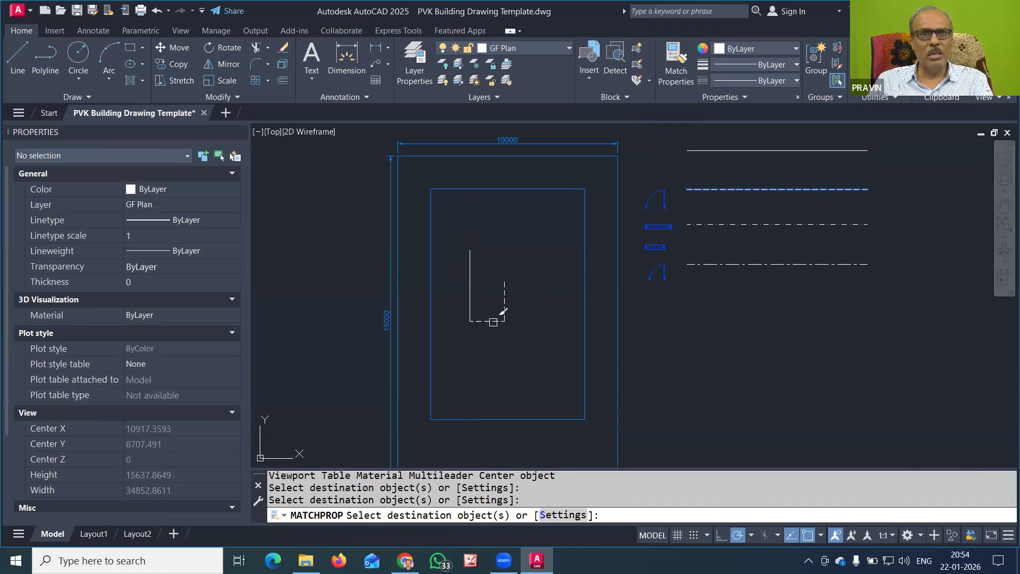
{"action": "left_click", "coordinate": [469, 284]}
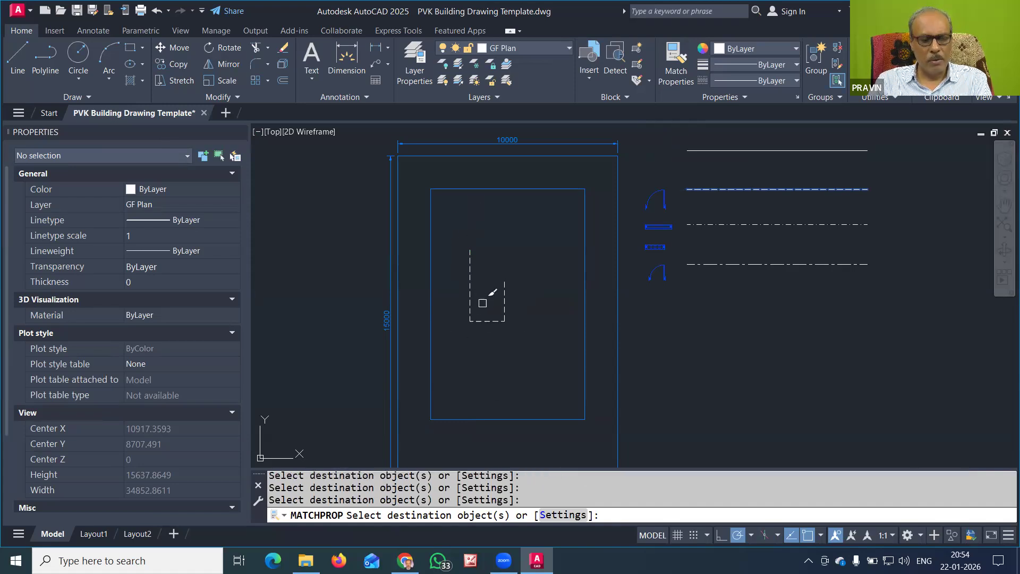
{"action": "key", "text": "Escape"}
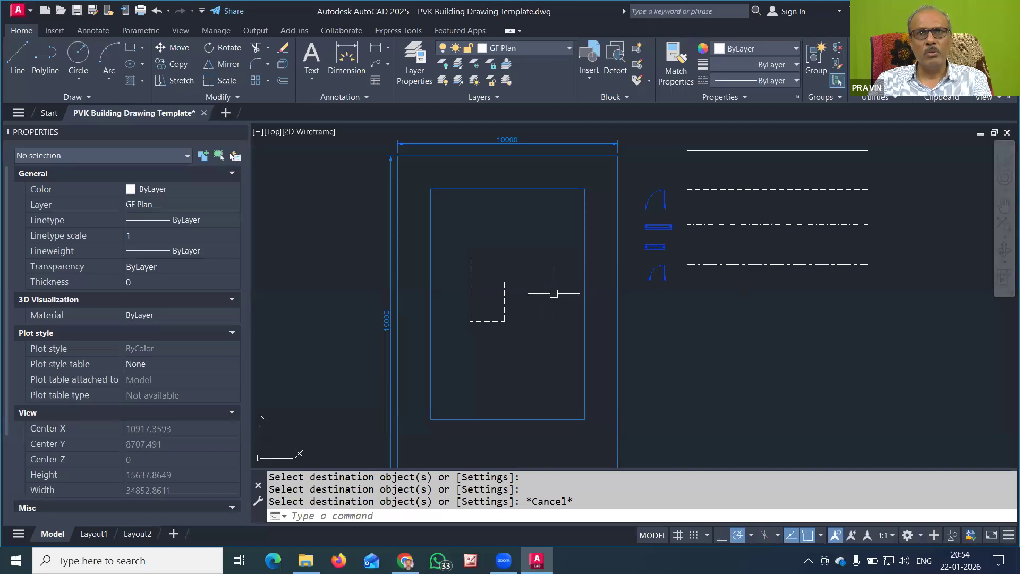
Erase the three dashed lines using a crossing window selection
{"action": "left_click", "coordinate": [531, 236]}
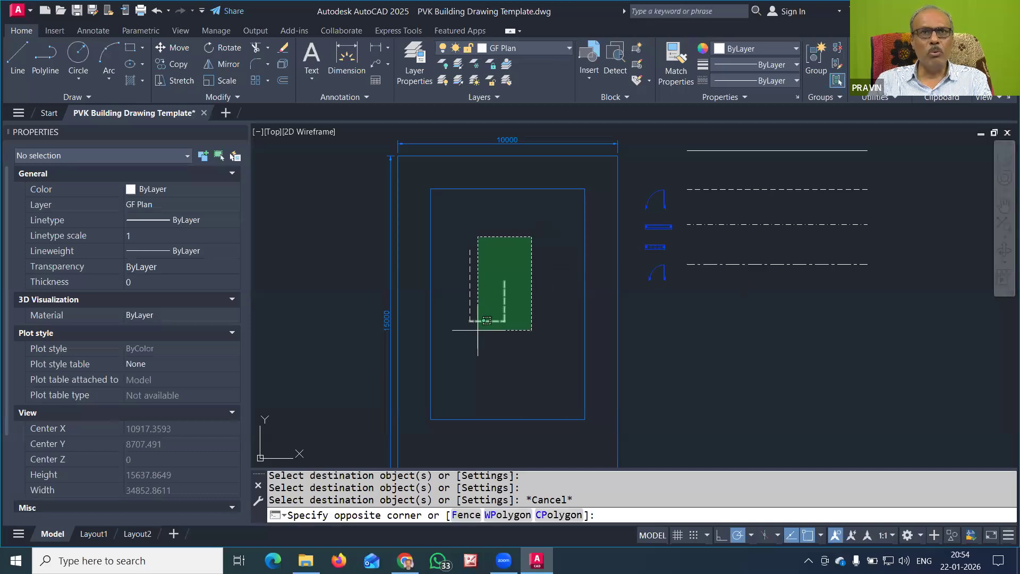
{"action": "left_click", "coordinate": [458, 351]}
{"action": "key", "text": "Delete"}
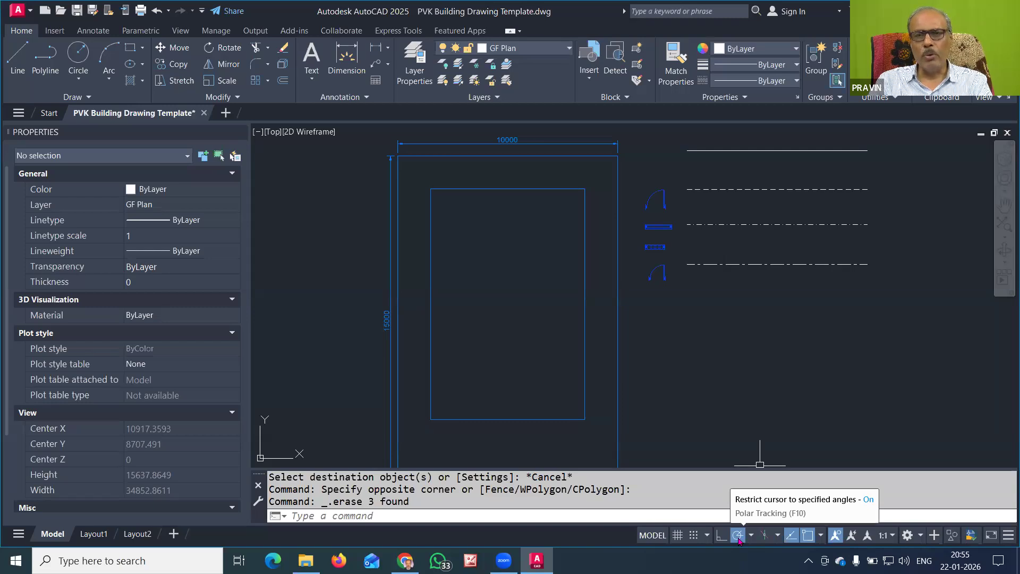
Confirm polar tracking at 30° increments and save the drawing
{"action": "right_click", "coordinate": [739, 538]}
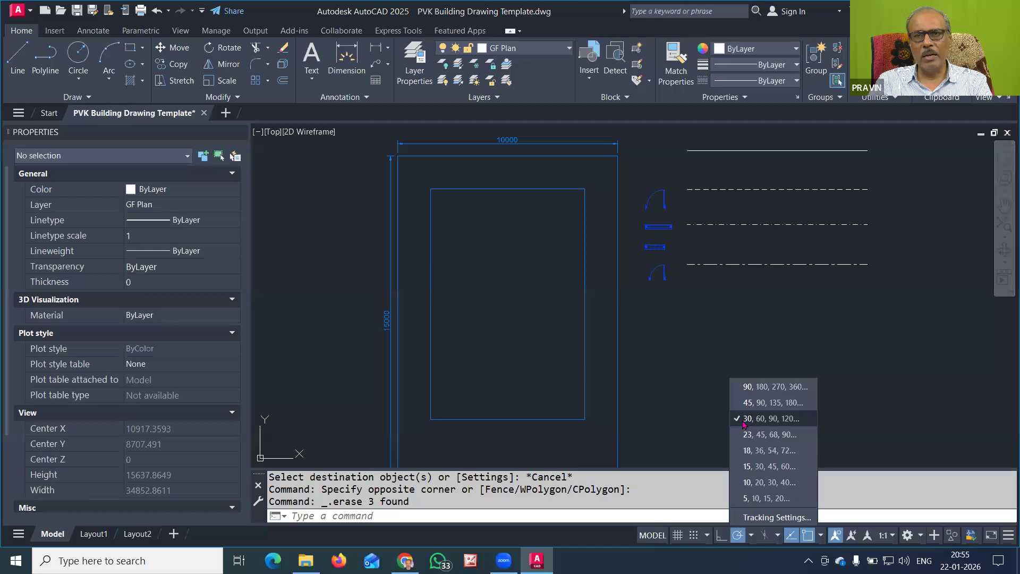
{"action": "left_click", "coordinate": [776, 420]}
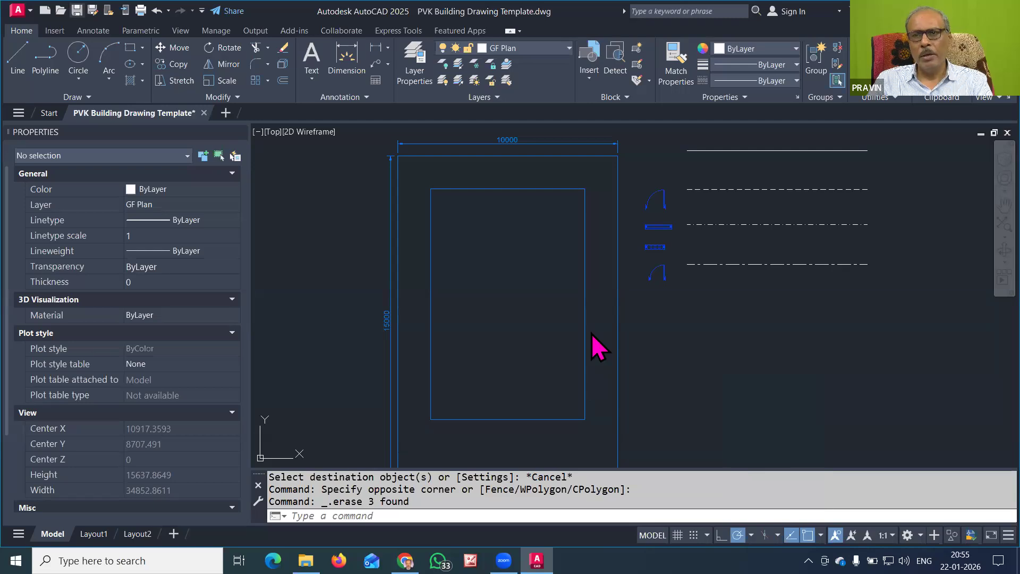
{"action": "key", "text": "ctrl+s"}
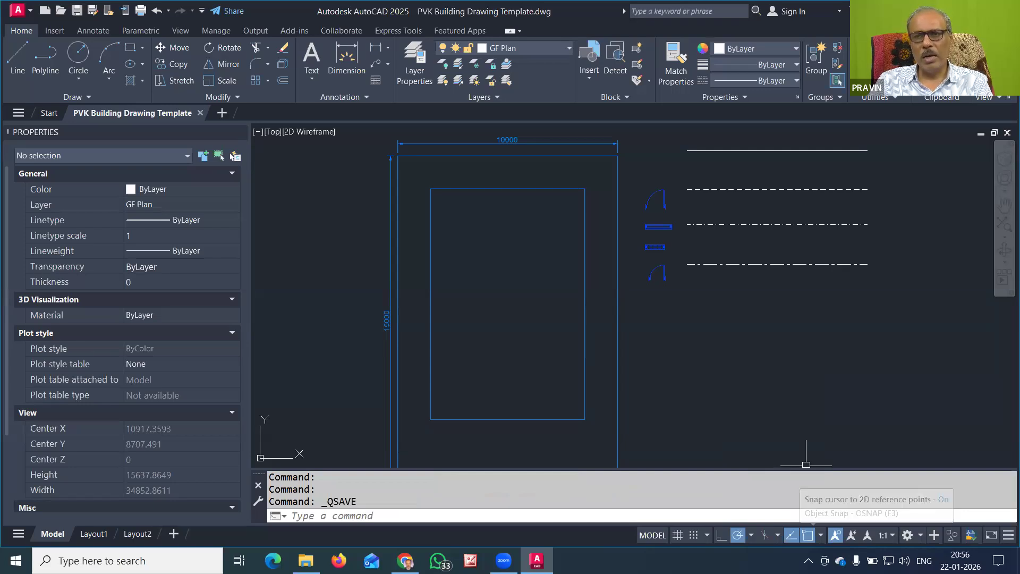
Turn off Center and Node running snaps, leaving Endpoint, Midpoint, Intersection and Perpendicular on
{"action": "left_click", "coordinate": [821, 535]}
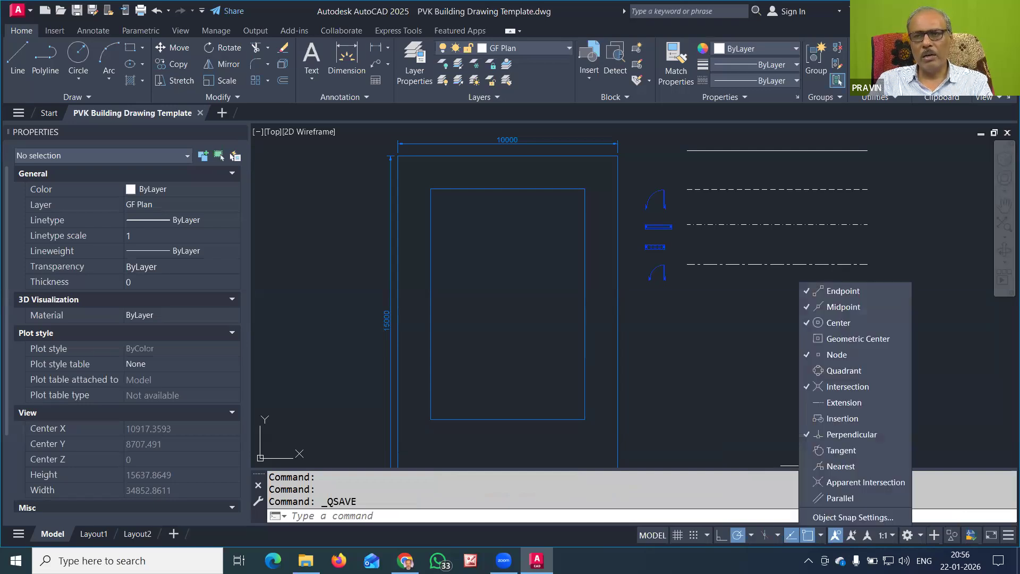
{"action": "left_click", "coordinate": [803, 517]}
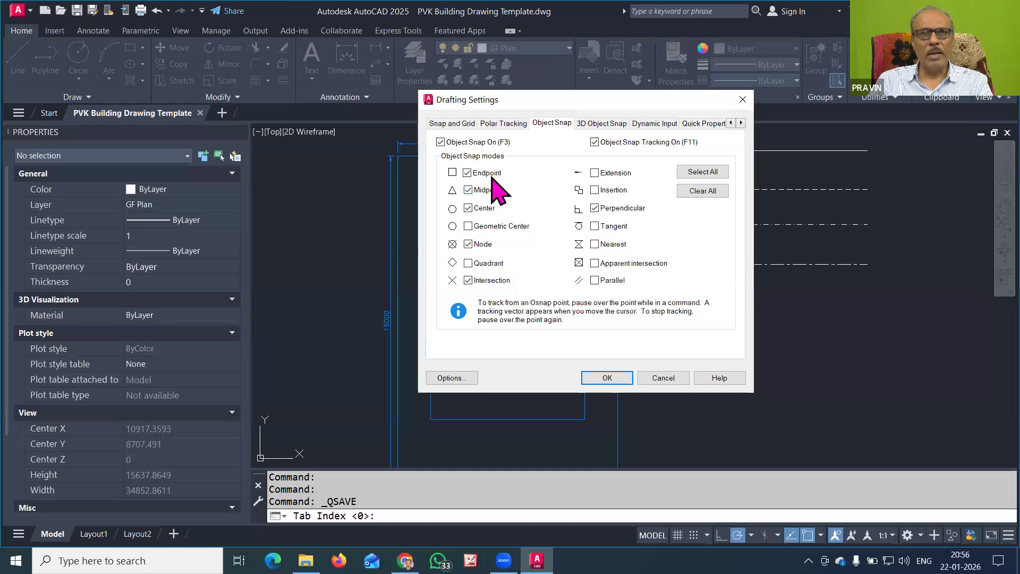
{"action": "left_click", "coordinate": [483, 209]}
{"action": "left_click", "coordinate": [483, 246]}
{"action": "left_click", "coordinate": [626, 210]}
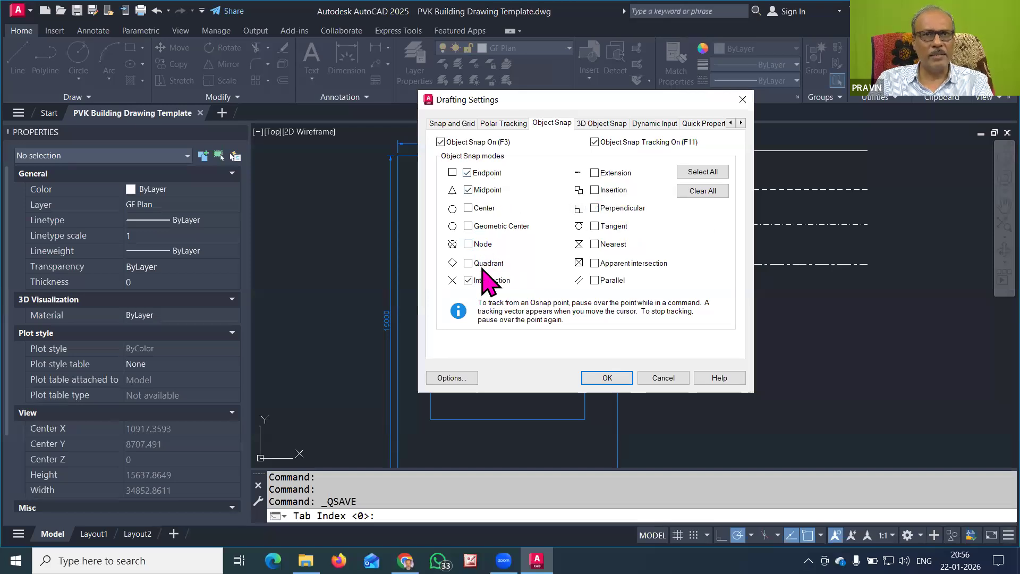
{"action": "left_click", "coordinate": [600, 209]}
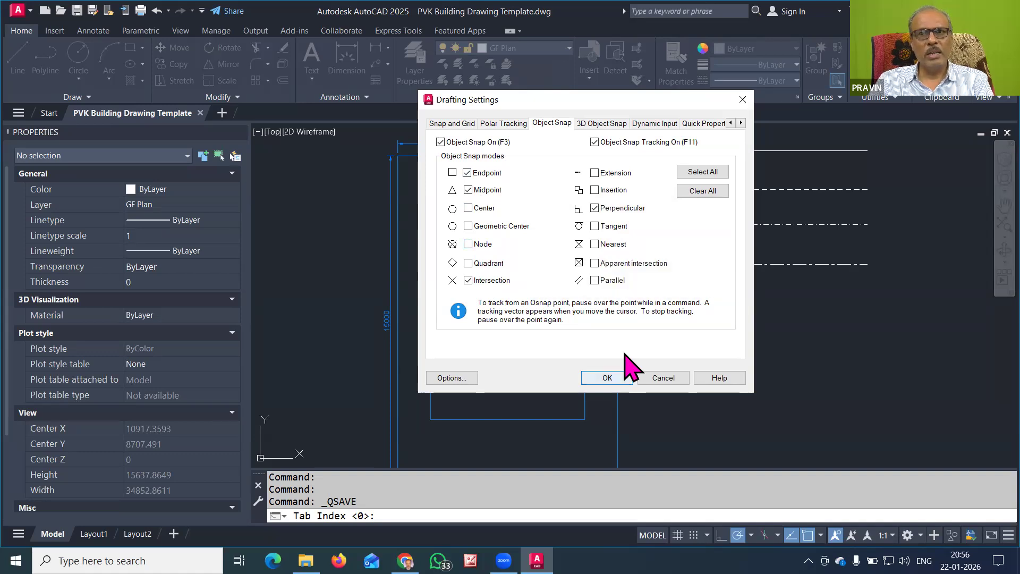
{"action": "key", "text": "Return"}
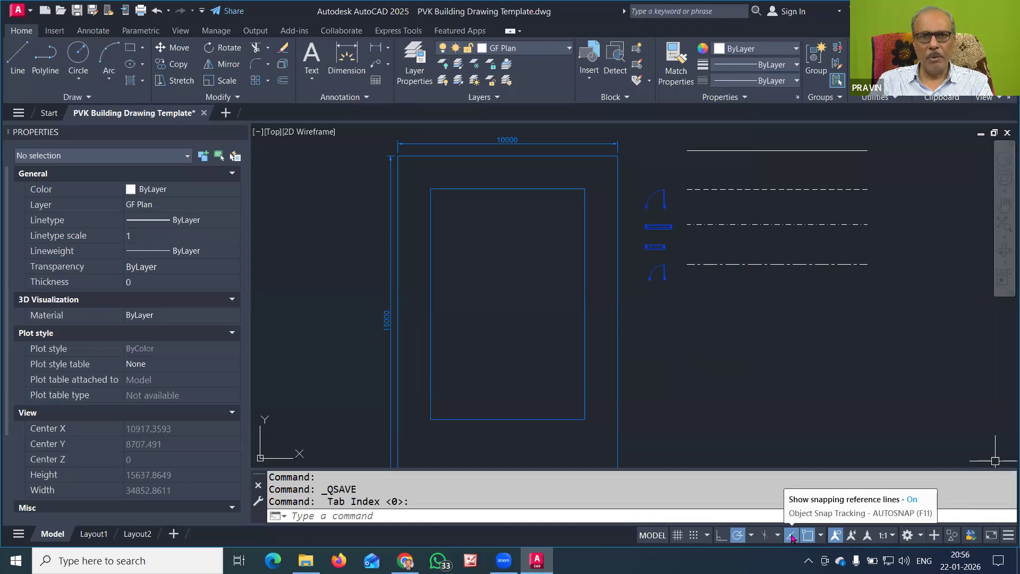
Save PVK Building Drawing Template.dwg with Ctrl+S, object snap tracking left on
{"action": "left_click", "coordinate": [790, 535]}
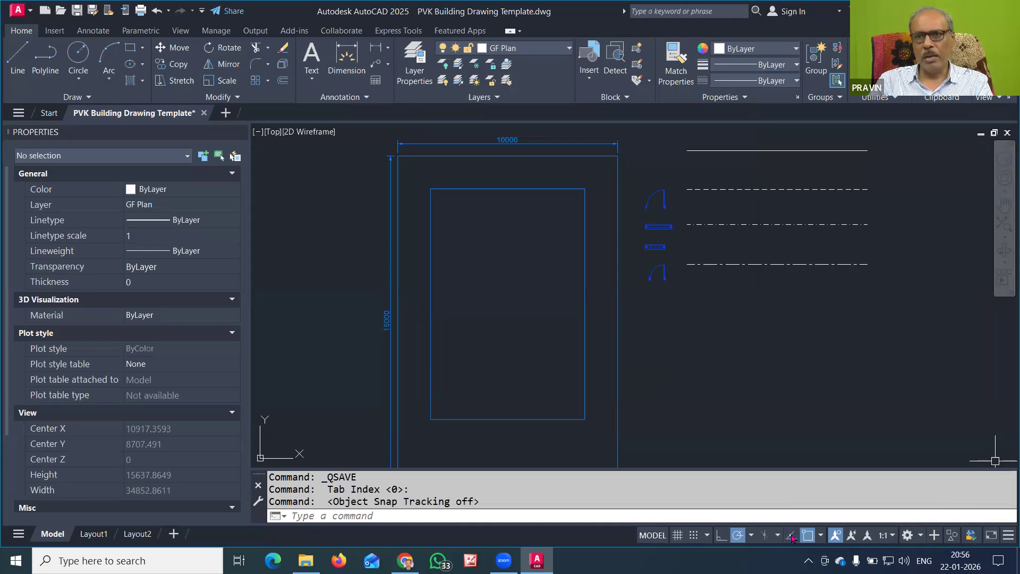
{"action": "left_click", "coordinate": [791, 536]}
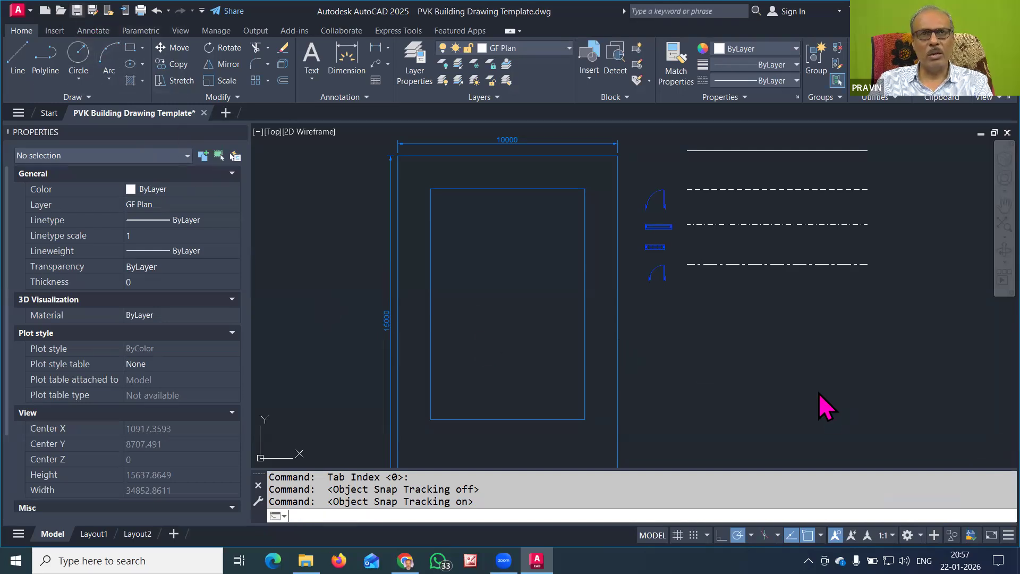
{"action": "key", "text": "ctrl+s"}
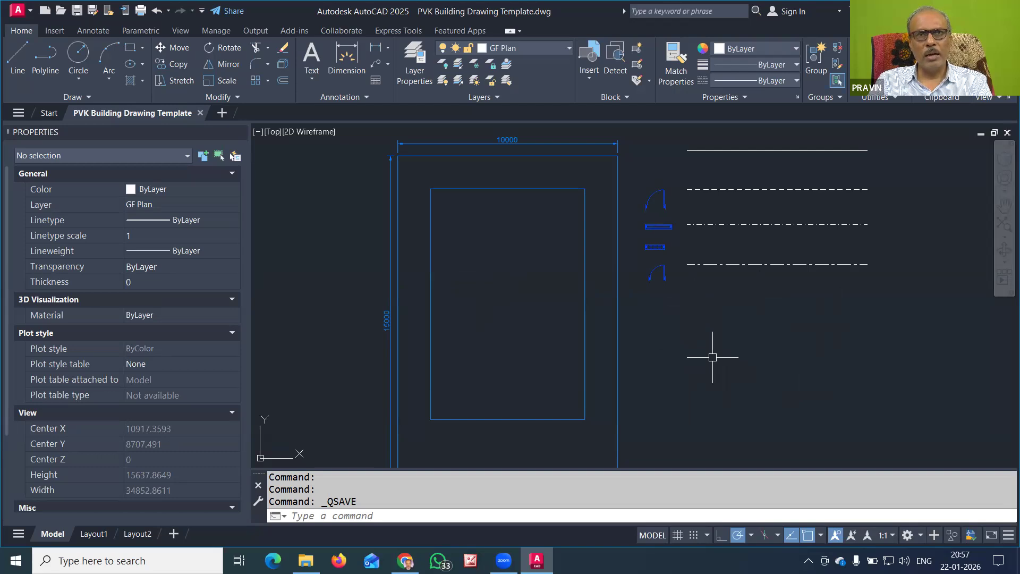
Zoom out and pan left so the plan and linetype samples fit with space beside them
{"action": "scroll", "coordinate": [743, 329], "scroll_direction": "down", "scroll_amount": 2}
{"action": "middle_click_drag", "start_coordinate": [760, 321], "coordinate": [610, 314]}
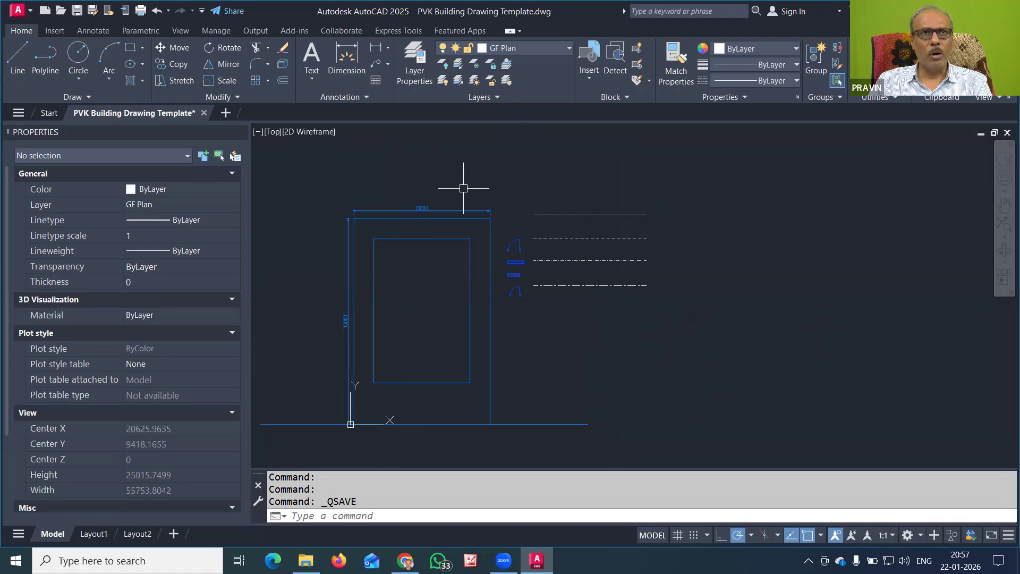
{"action": "left_click", "coordinate": [312, 80]}
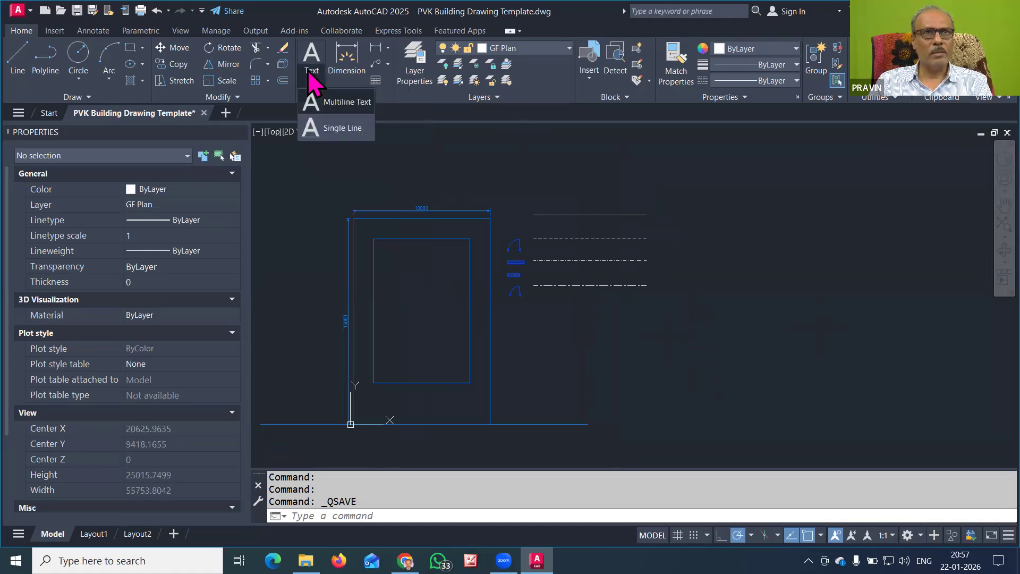
Add a multiline text label 'LIVING ROOM' at height 300 to the right of the outline
{"action": "left_click", "coordinate": [333, 103]}
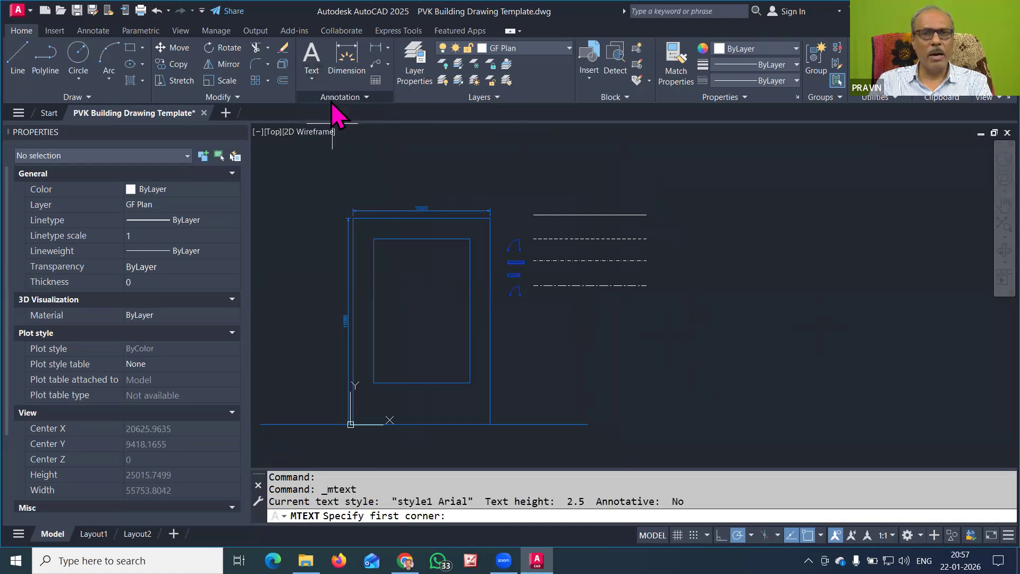
{"action": "left_click", "coordinate": [556, 317]}
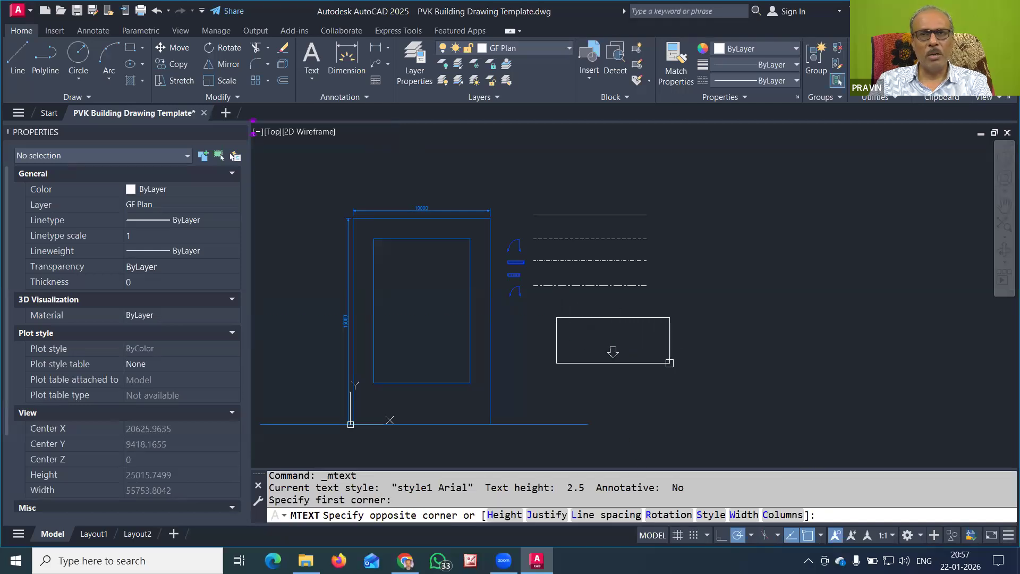
{"action": "left_click", "coordinate": [683, 366]}
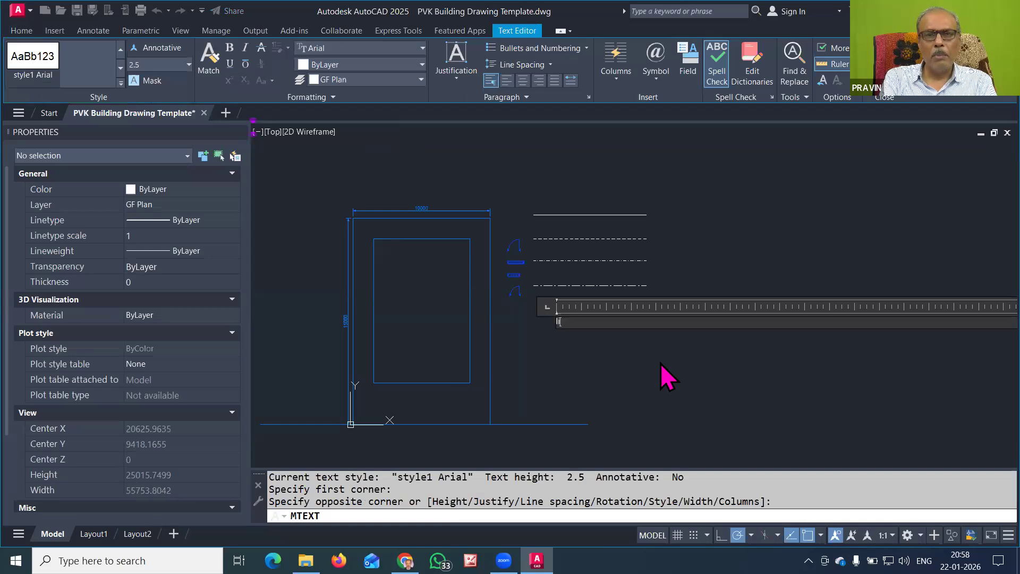
{"action": "type", "text": "LIVING R"}
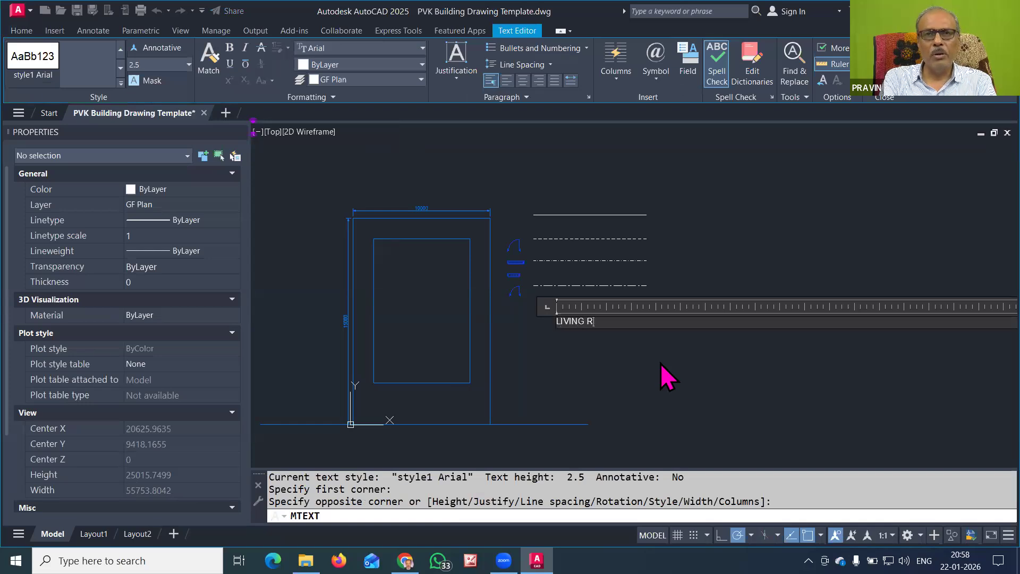
{"action": "type", "text": "OOM"}
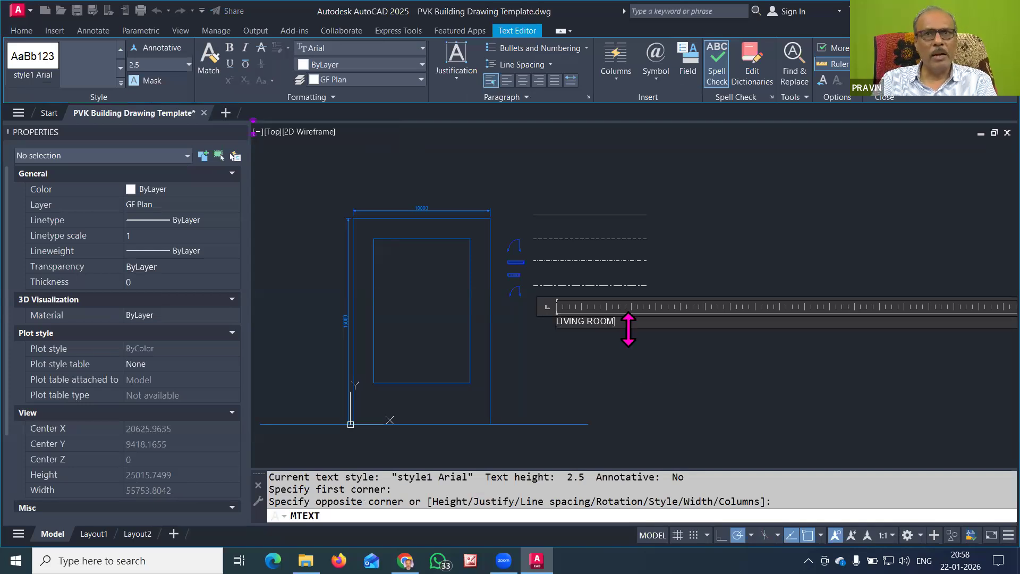
{"action": "left_click_drag", "start_coordinate": [628, 321], "coordinate": [480, 324]}
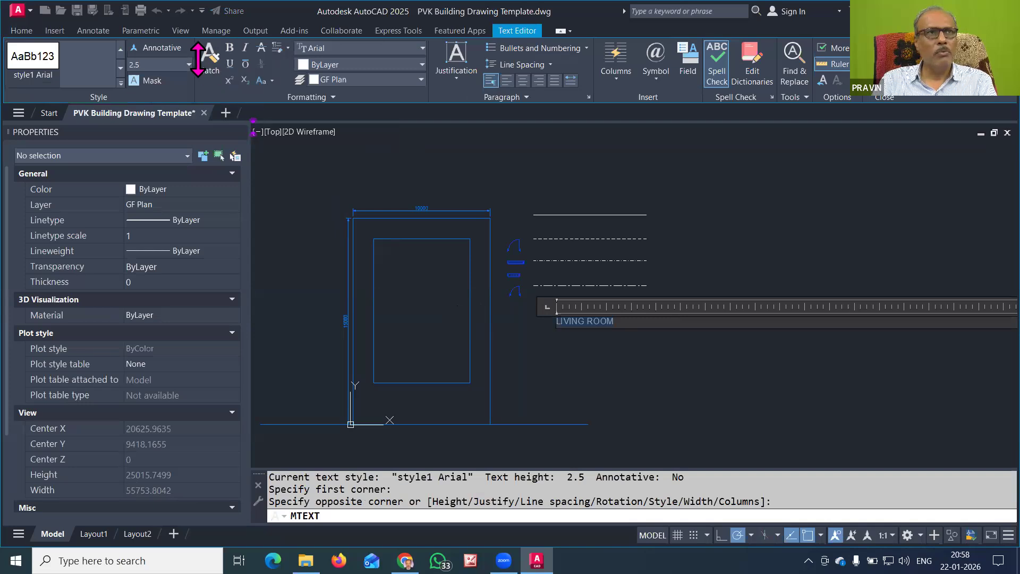
{"action": "type", "text": "300"}
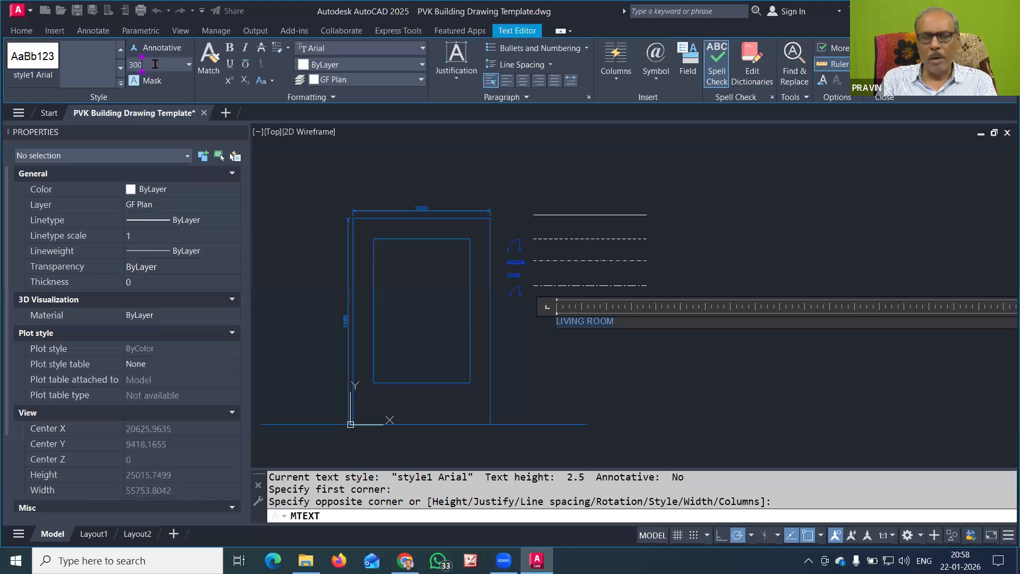
{"action": "key", "text": "Return"}
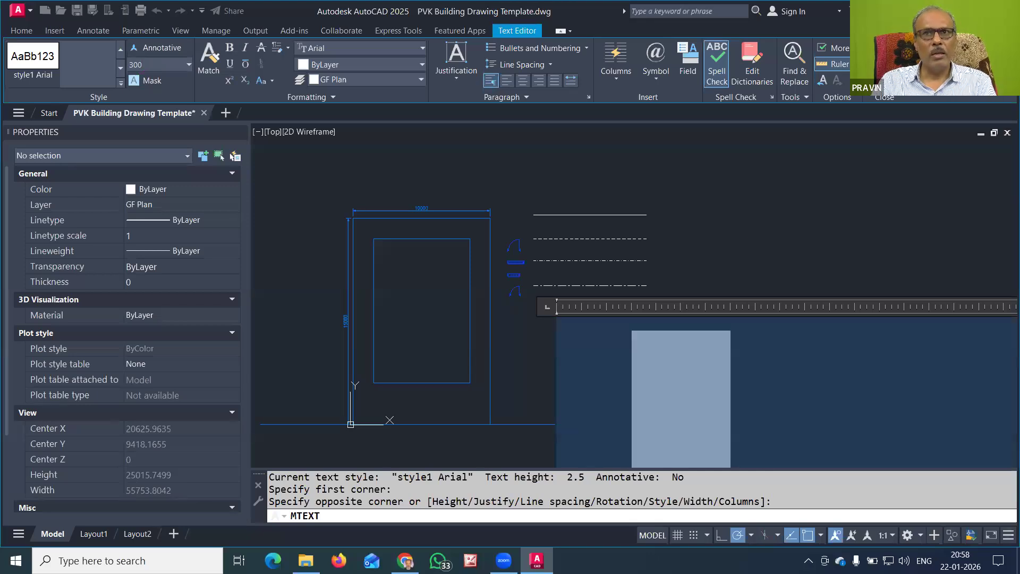
{"action": "left_click", "coordinate": [748, 244]}
{"action": "scroll", "coordinate": [555, 320], "scroll_direction": "up", "scroll_amount": 5}
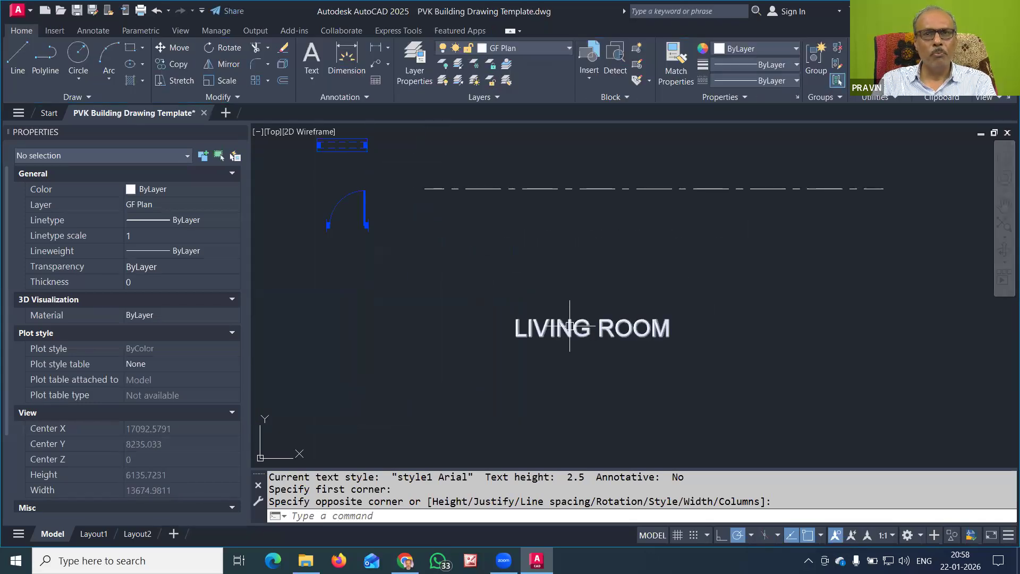
Set the LIVING ROOM label's justification to Middle center in Properties
{"action": "left_click", "coordinate": [618, 334]}
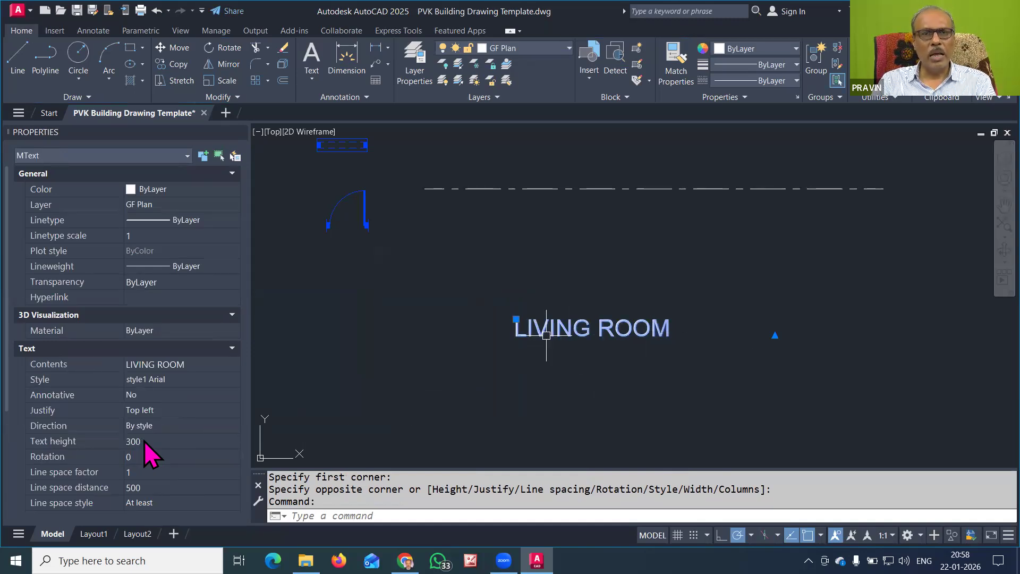
{"action": "left_click", "coordinate": [170, 410]}
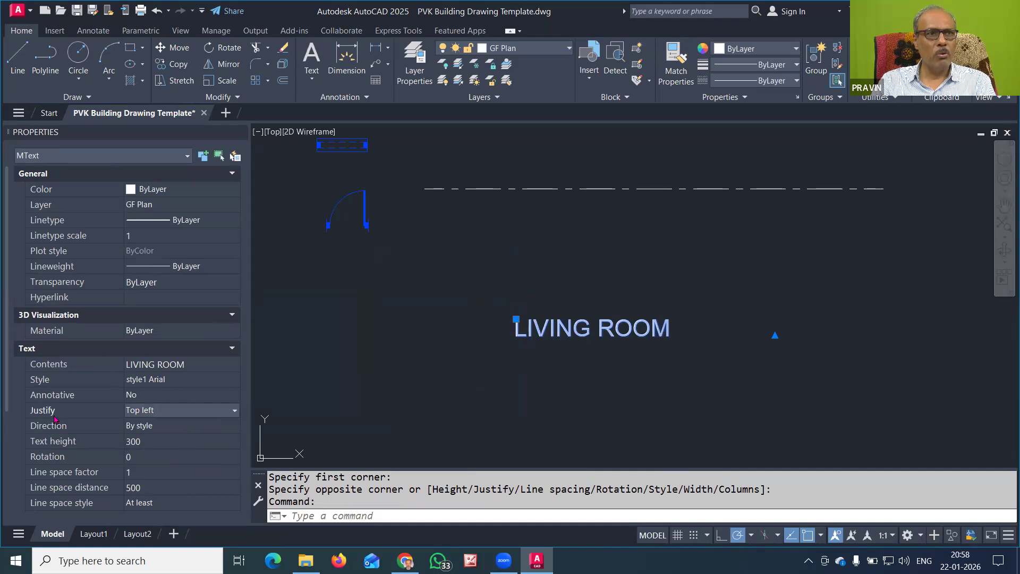
{"action": "left_click", "coordinate": [177, 411]}
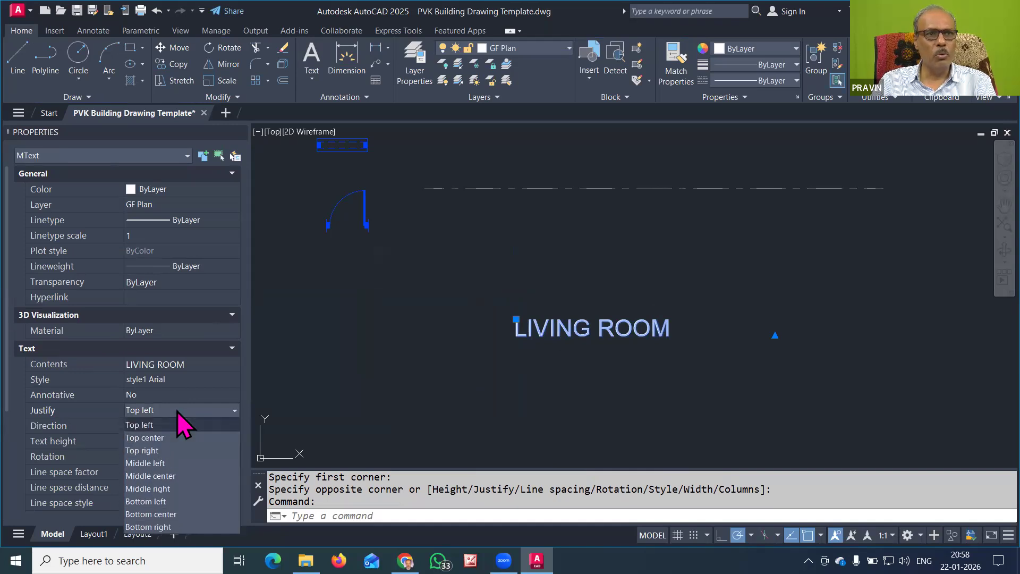
{"action": "left_click", "coordinate": [181, 476]}
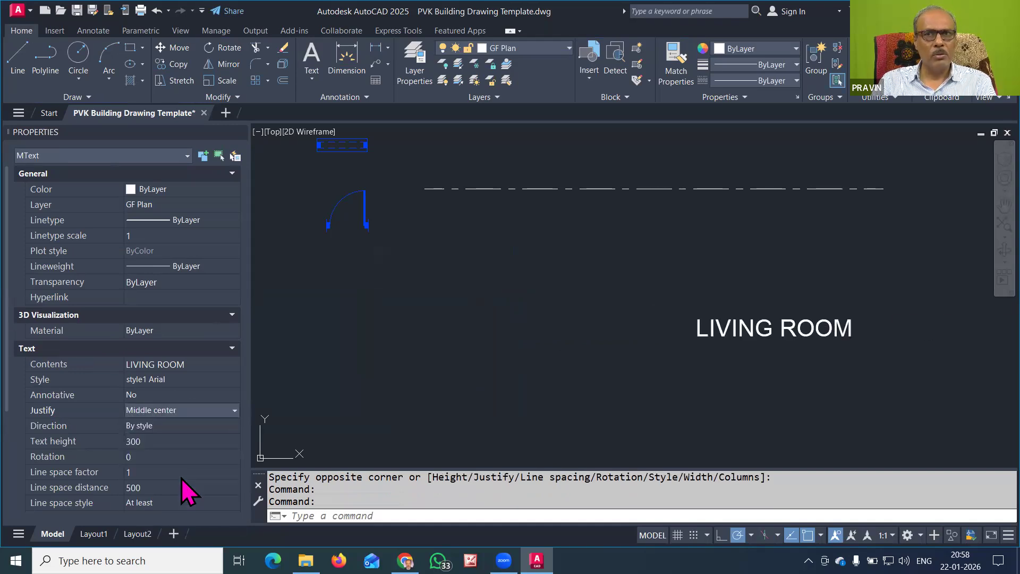
Move the LIVING ROOM label further left by its centre grip
{"action": "left_click", "coordinate": [774, 329]}
{"action": "key", "text": "space"}
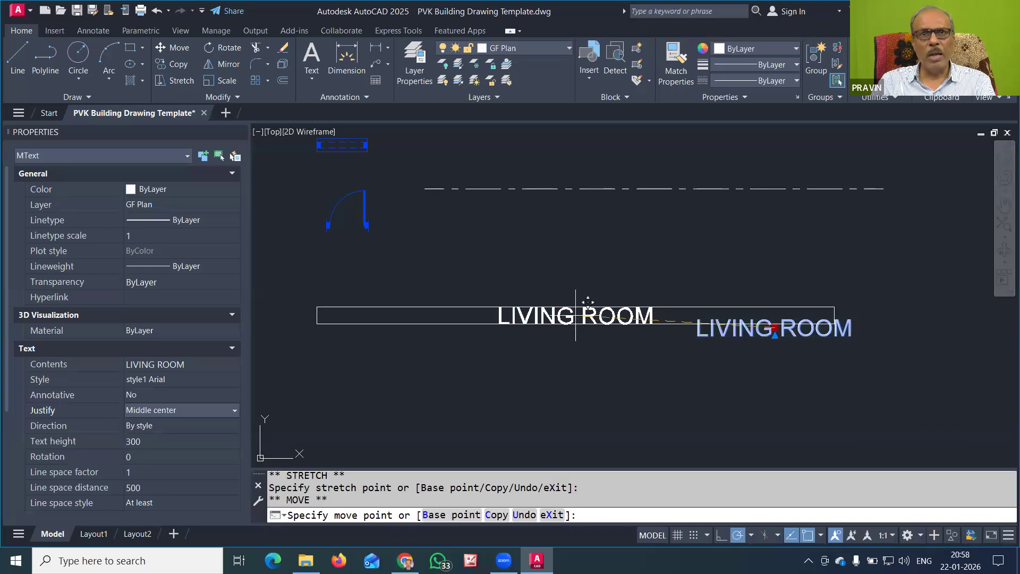
{"action": "left_click", "coordinate": [575, 315]}
{"action": "key", "text": "Escape"}
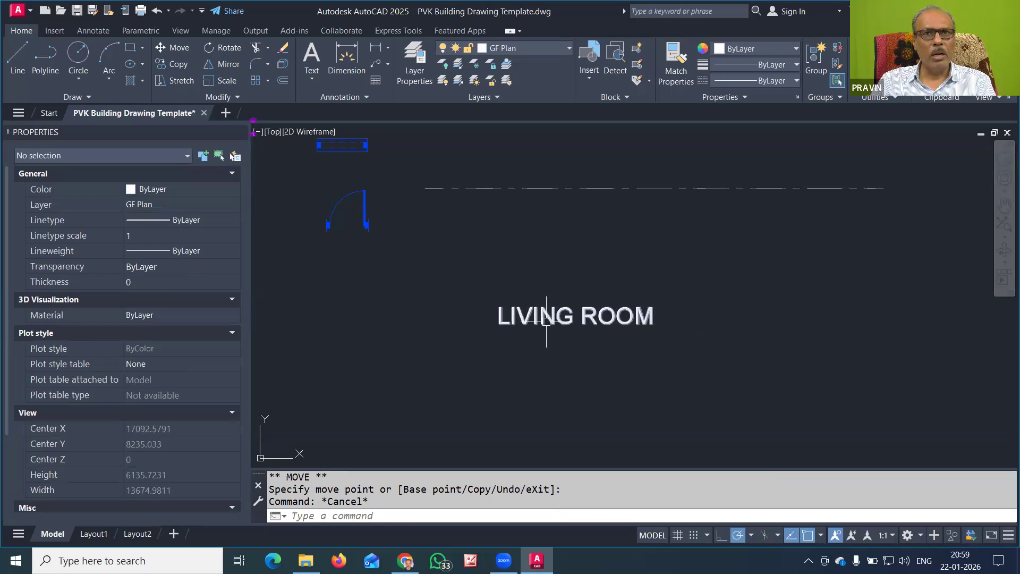
{"action": "left_click", "coordinate": [584, 317]}
Apply underline to the entire LIVING ROOM text in the Text Editor
{"action": "double_click", "coordinate": [579, 317]}
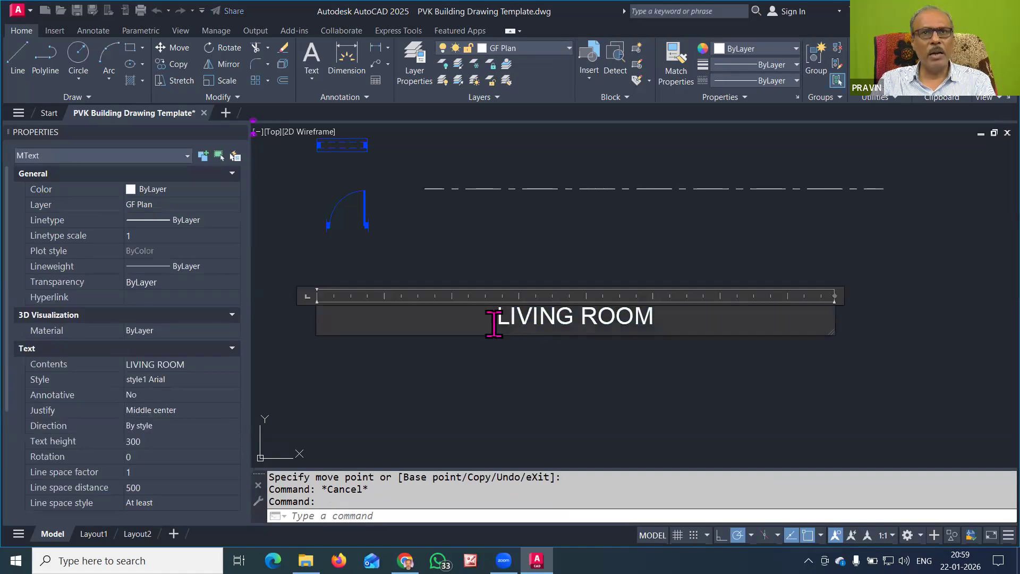
{"action": "left_click_drag", "start_coordinate": [496, 315], "coordinate": [699, 315]}
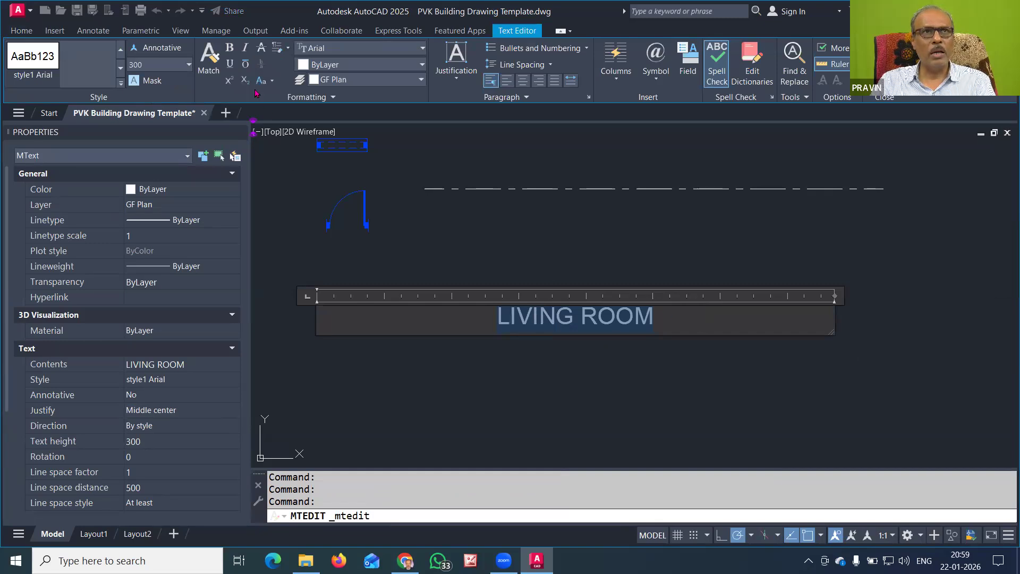
{"action": "left_click", "coordinate": [228, 64]}
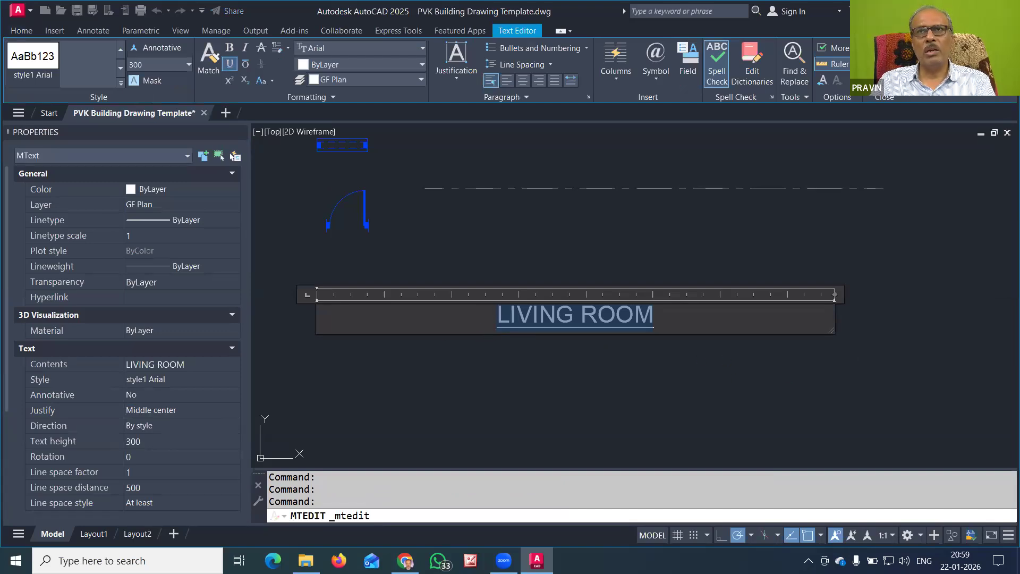
{"action": "left_click", "coordinate": [731, 289]}
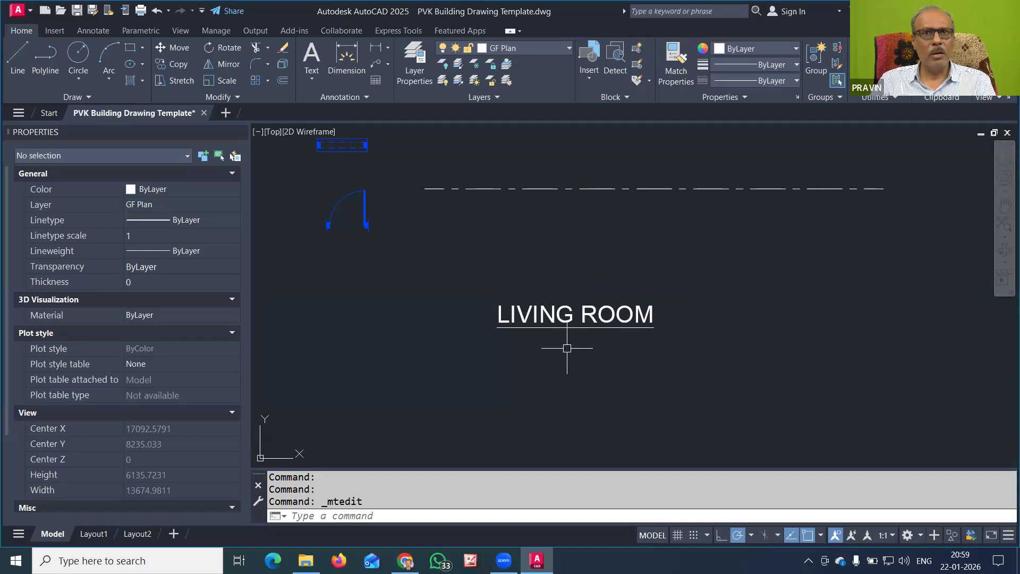
{"action": "scroll", "coordinate": [566, 348], "scroll_direction": "down", "scroll_amount": 2}
{"action": "middle_click_drag", "start_coordinate": [583, 405], "coordinate": [576, 328]}
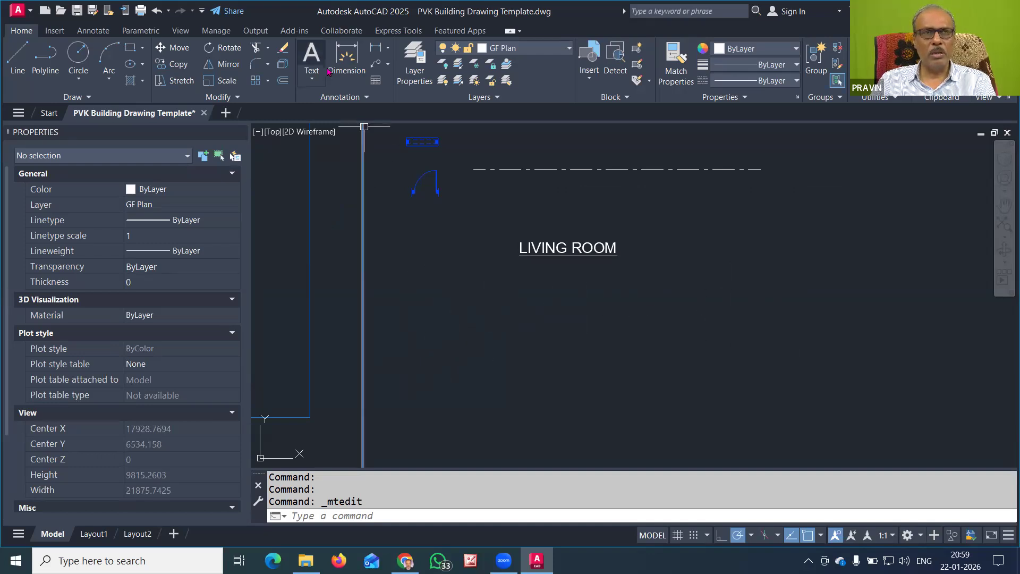
Draw a wide multiline text box below LIVING ROOM and enter the word PROPOSED
{"action": "left_click", "coordinate": [312, 59]}
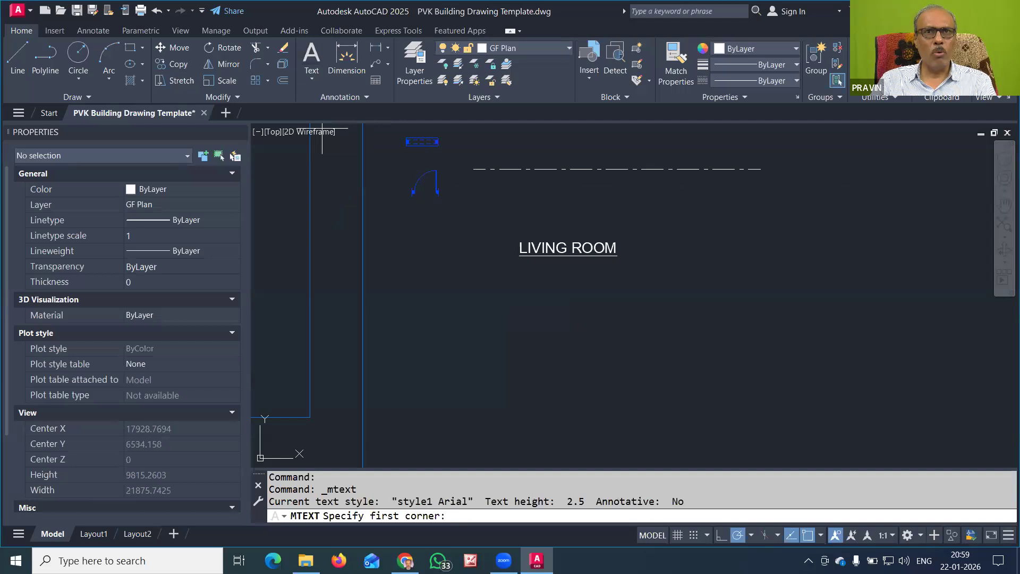
{"action": "left_click", "coordinate": [453, 289]}
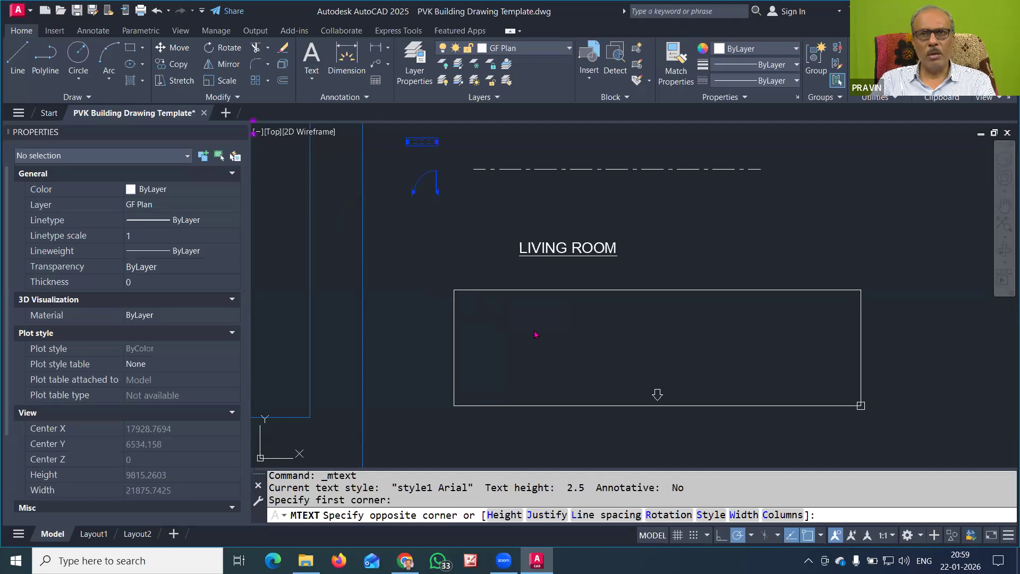
{"action": "left_click", "coordinate": [864, 419]}
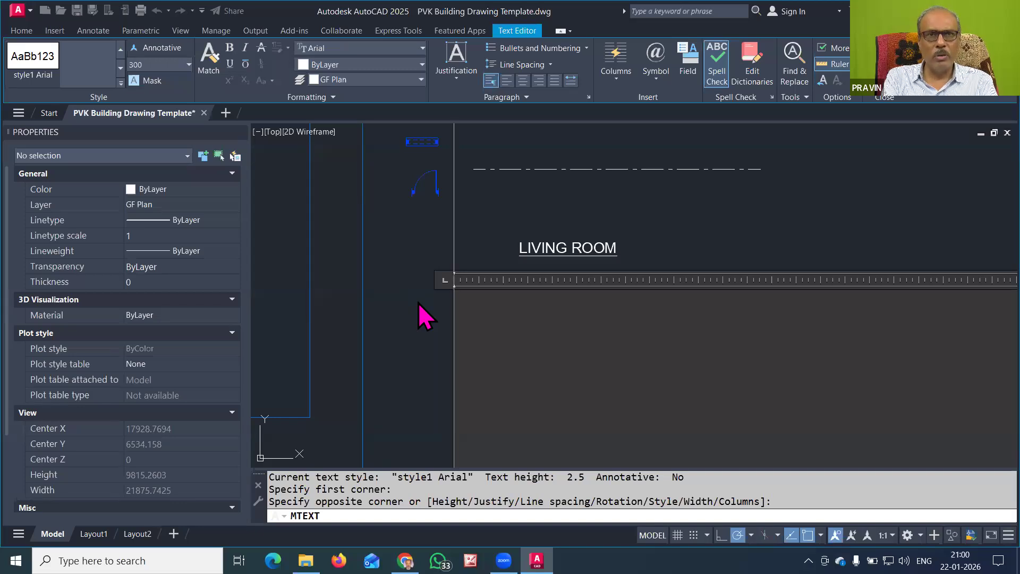
{"action": "type", "text": "R"}
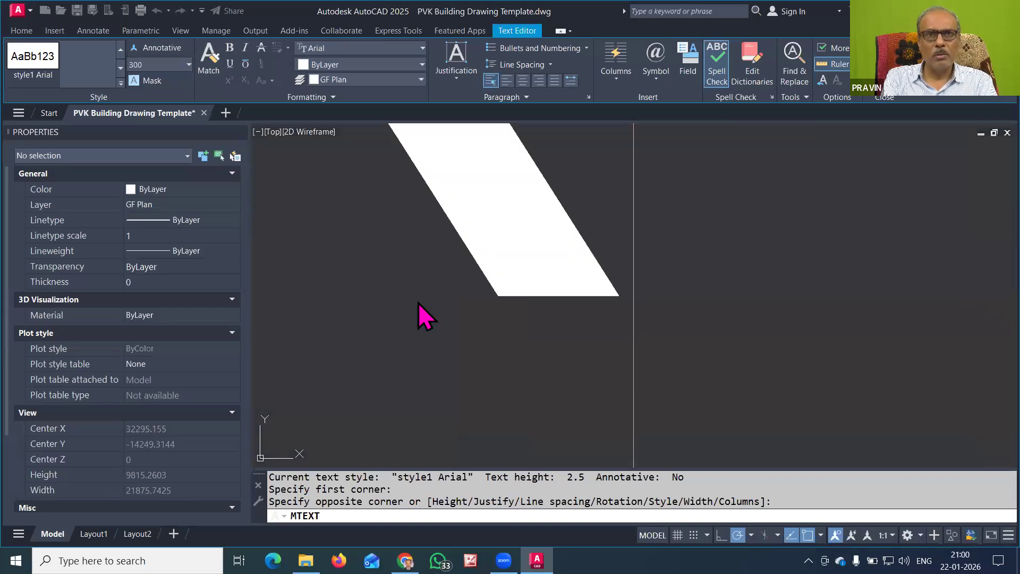
{"action": "type", "text": "OPOSE"}
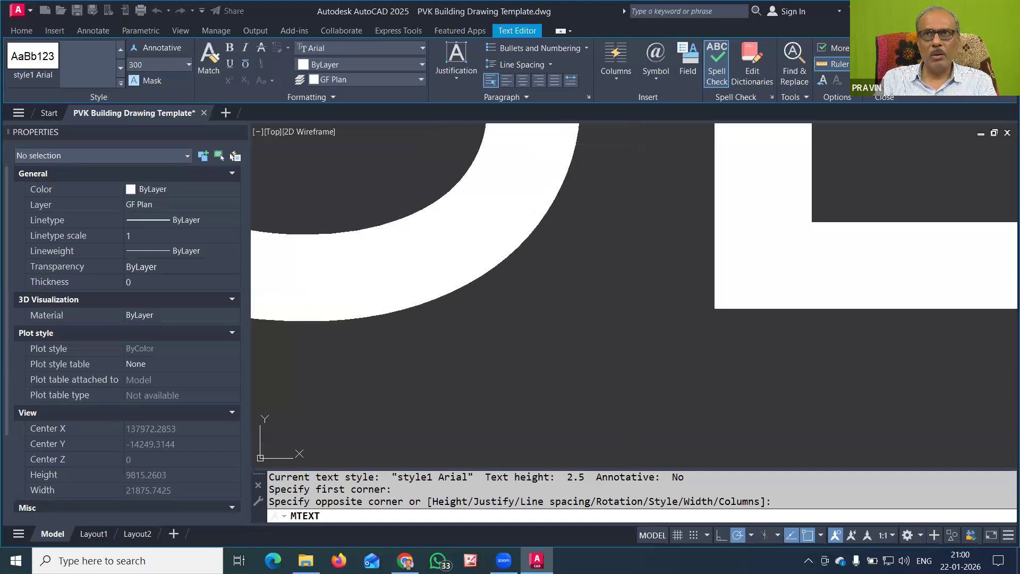
{"action": "left_click", "coordinate": [884, 66]}
{"action": "scroll", "coordinate": [621, 311], "scroll_direction": "down", "scroll_amount": 2}
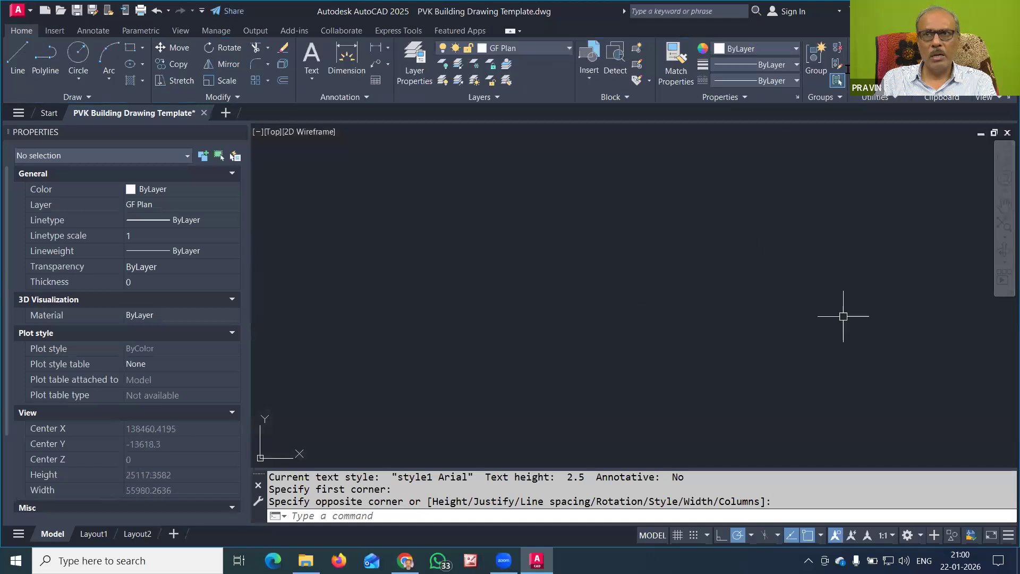
Bring the PROPOSED note into view and open it for editing
{"action": "left_click", "coordinate": [1003, 224]}
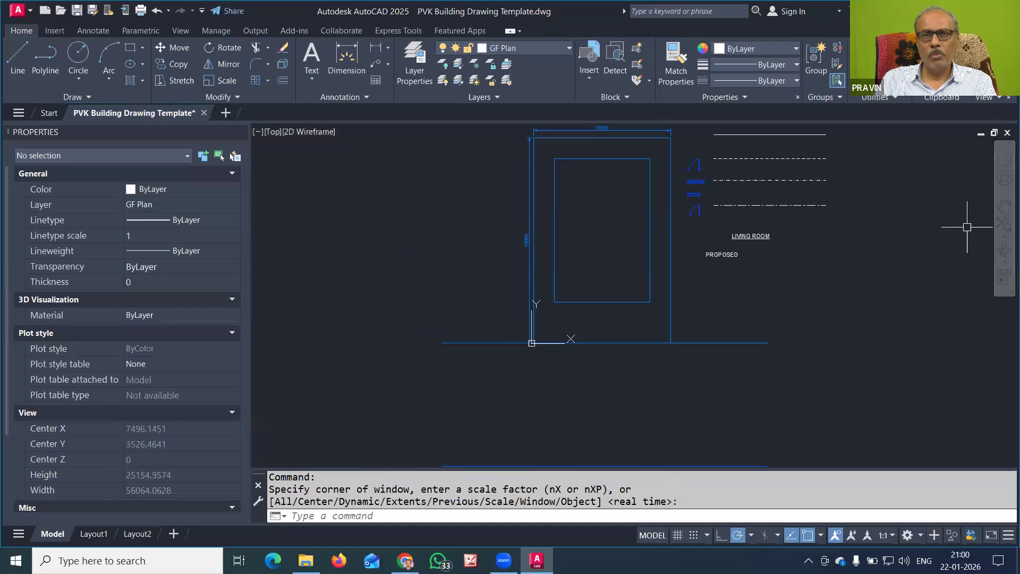
{"action": "scroll", "coordinate": [770, 234], "scroll_direction": "up", "scroll_amount": 4}
{"action": "middle_click_drag", "start_coordinate": [751, 282], "coordinate": [660, 266]}
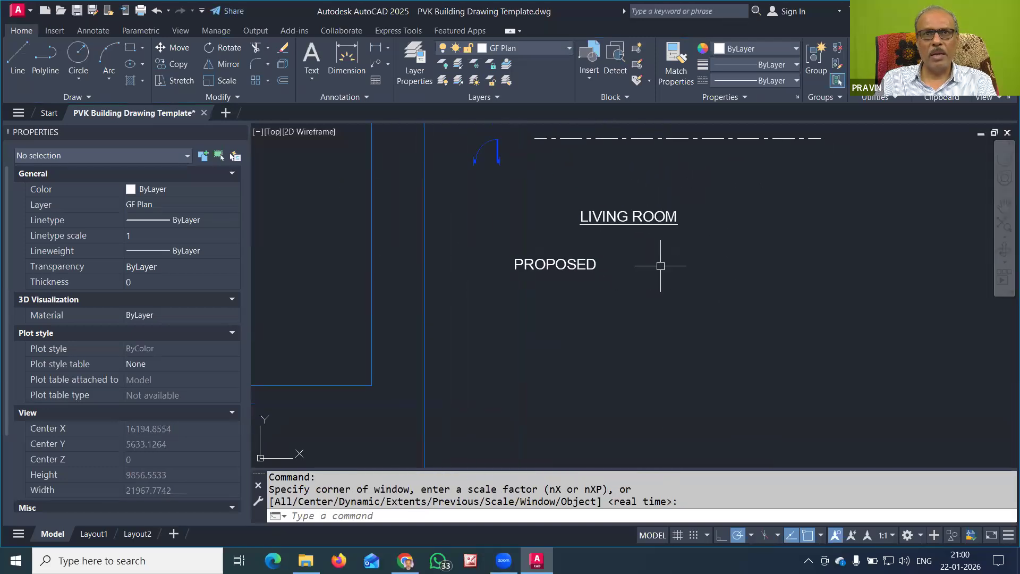
{"action": "left_click", "coordinate": [588, 265]}
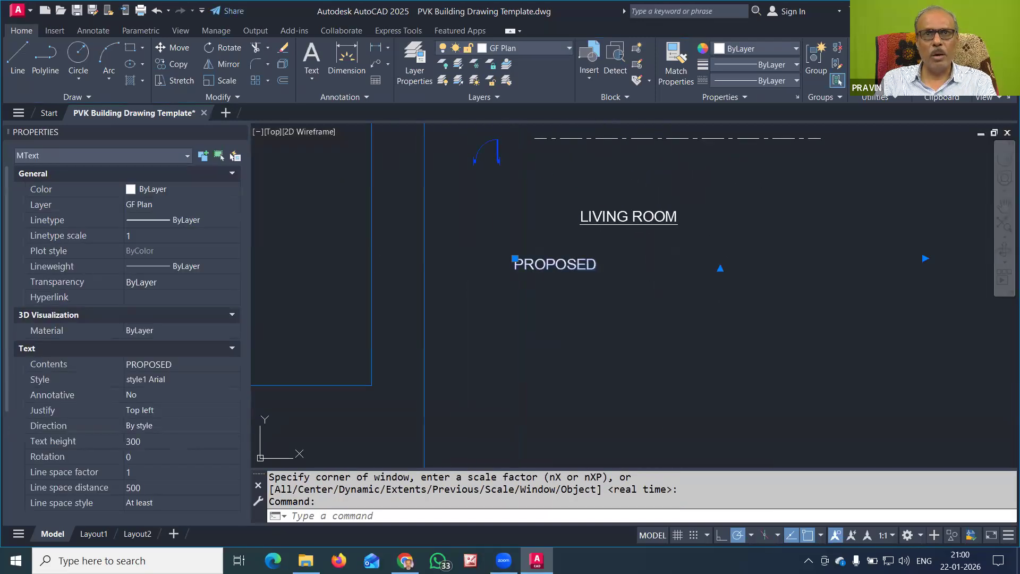
{"action": "double_click", "coordinate": [587, 266]}
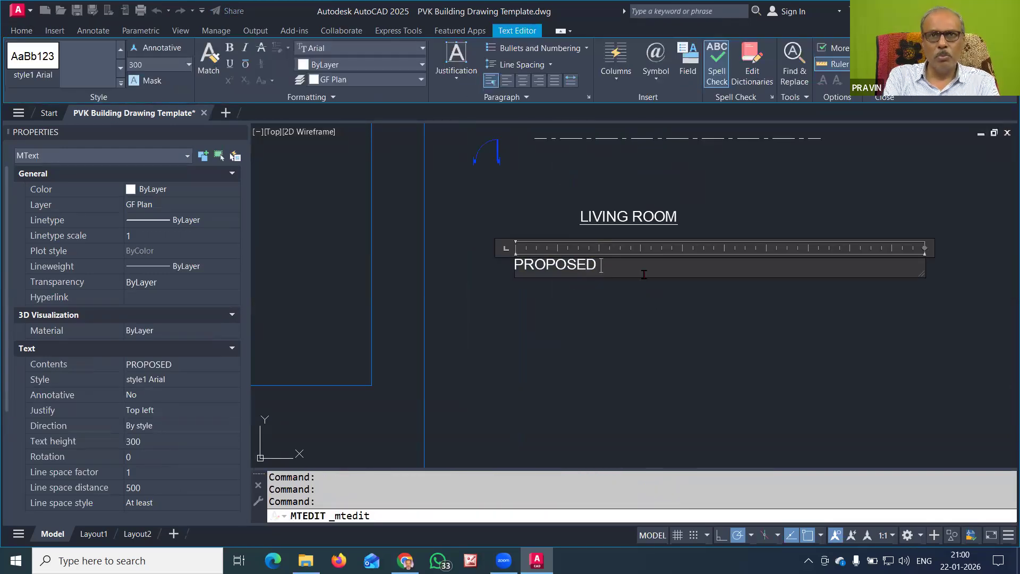
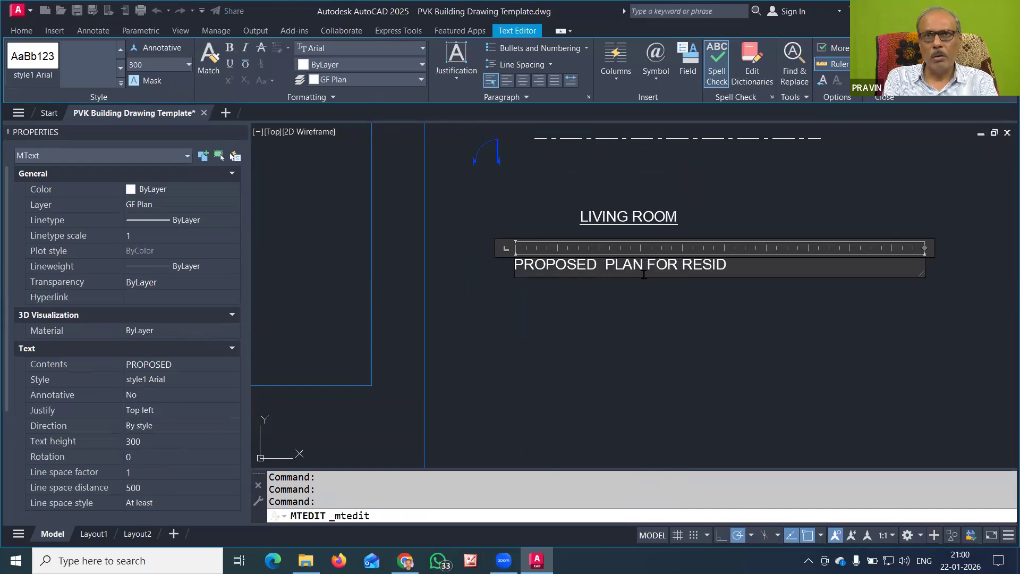
Extend it to 'PROPOSED PLAN FOR RESIDENTIAL BUILDING' with the owner's name, plot, sheet, survey and location details
{"action": "key", "text": "BackSpace"}
{"action": "key", "text": "BackSpace"}
{"action": "key", "text": "BackSpace"}
{"action": "key", "text": "BackSpace"}
{"action": "key", "text": "BackSpace"}
{"action": "key", "text": "BackSpace"}
{"action": "key", "text": "BackSpace"}
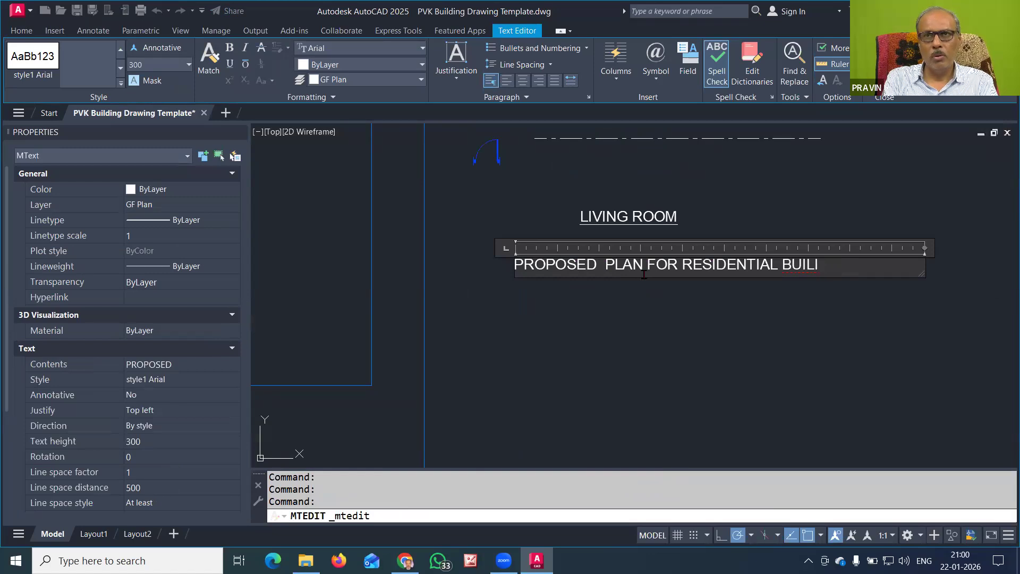
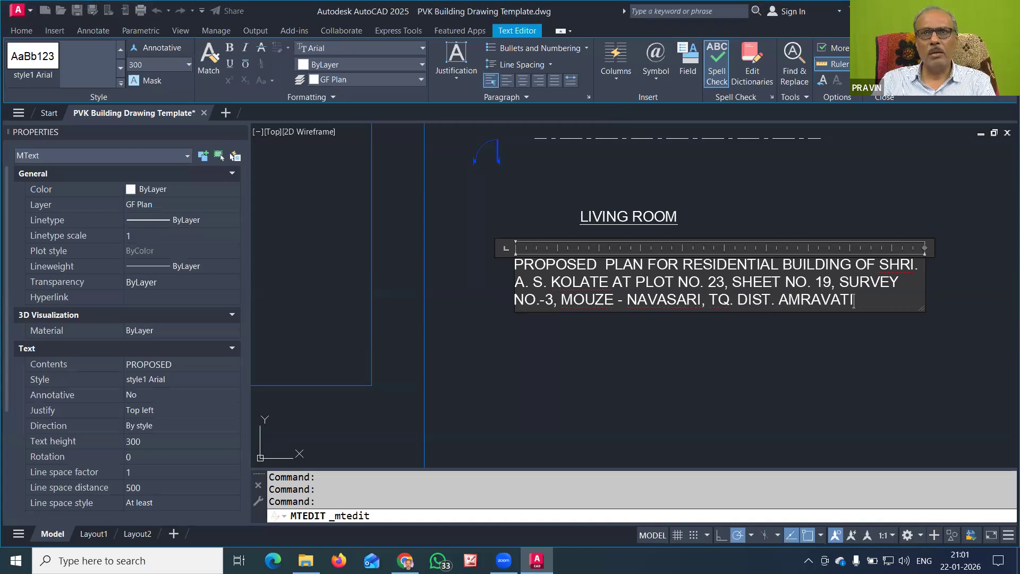
{"action": "left_click", "coordinate": [863, 335]}
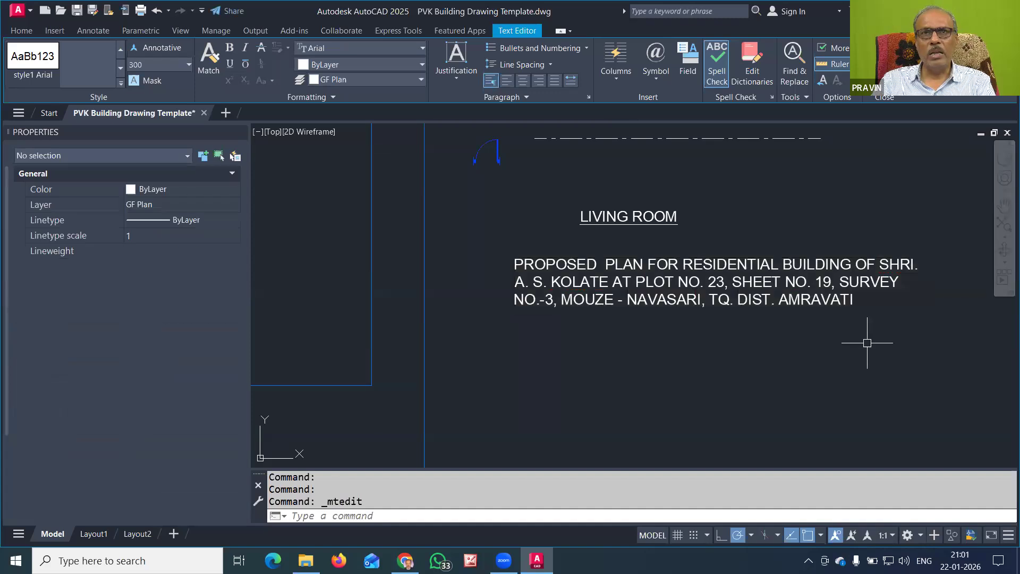
Cancel a rejected Add Leader attempt on the rectangle and start a new Multileader instead
{"action": "left_click", "coordinate": [584, 260]}
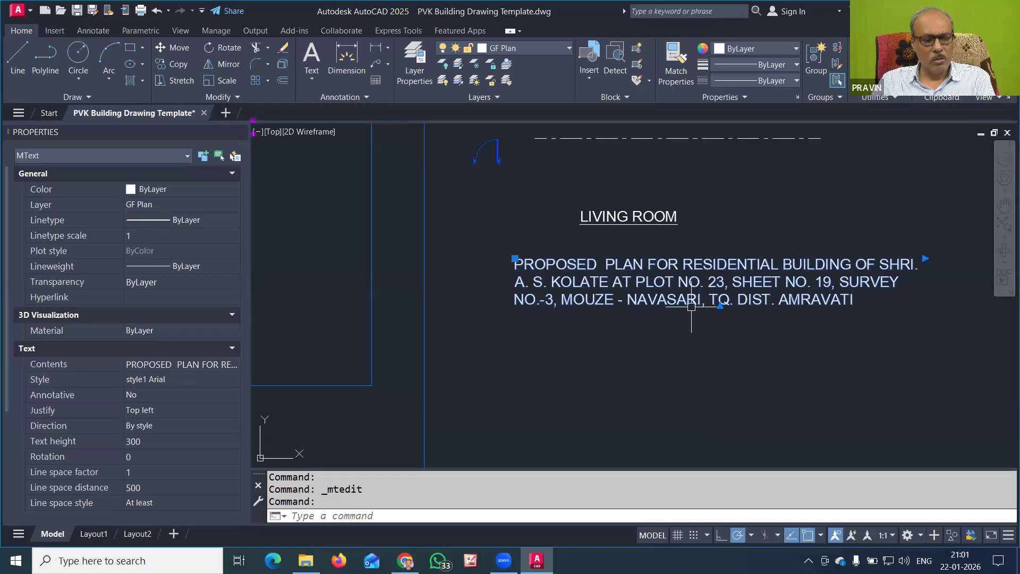
{"action": "key", "text": "Escape"}
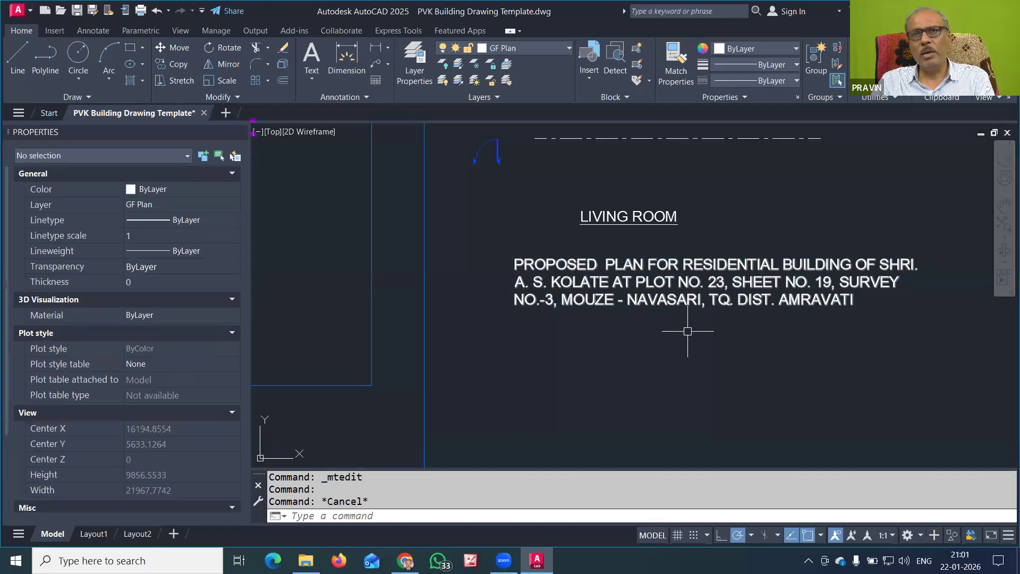
{"action": "scroll", "coordinate": [637, 309], "scroll_direction": "down", "scroll_amount": 2}
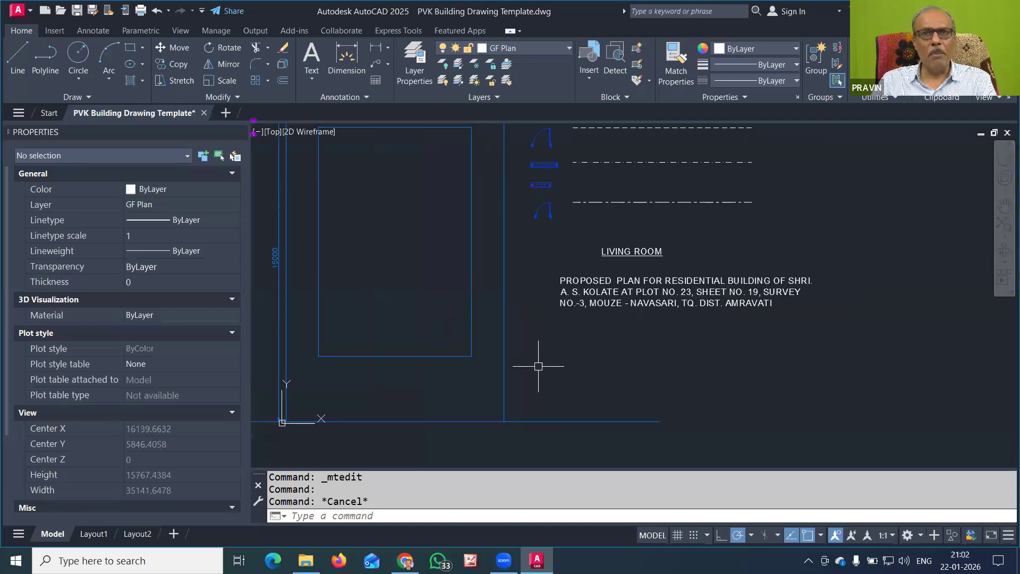
{"action": "left_click", "coordinate": [387, 69]}
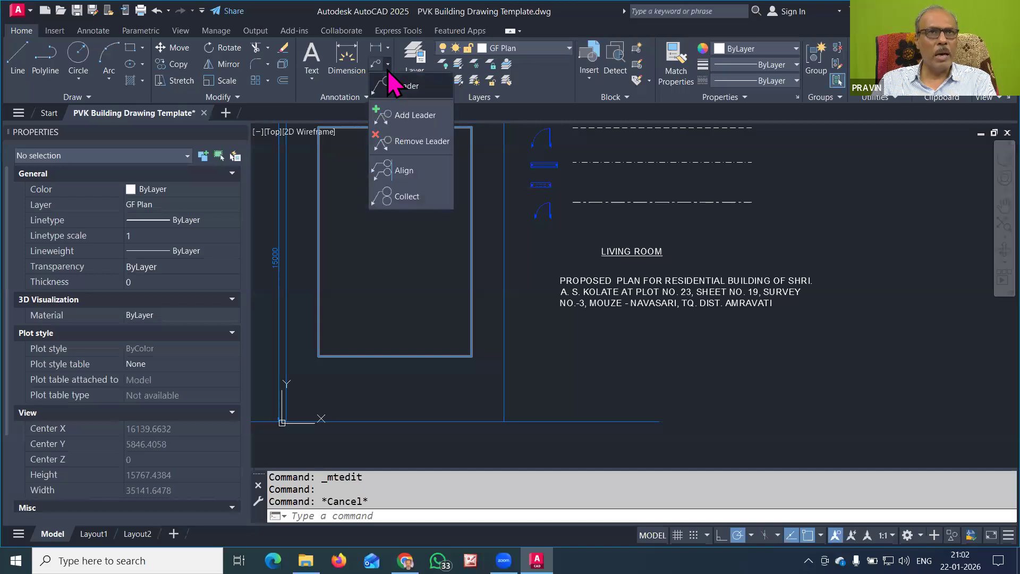
{"action": "left_click", "coordinate": [403, 116]}
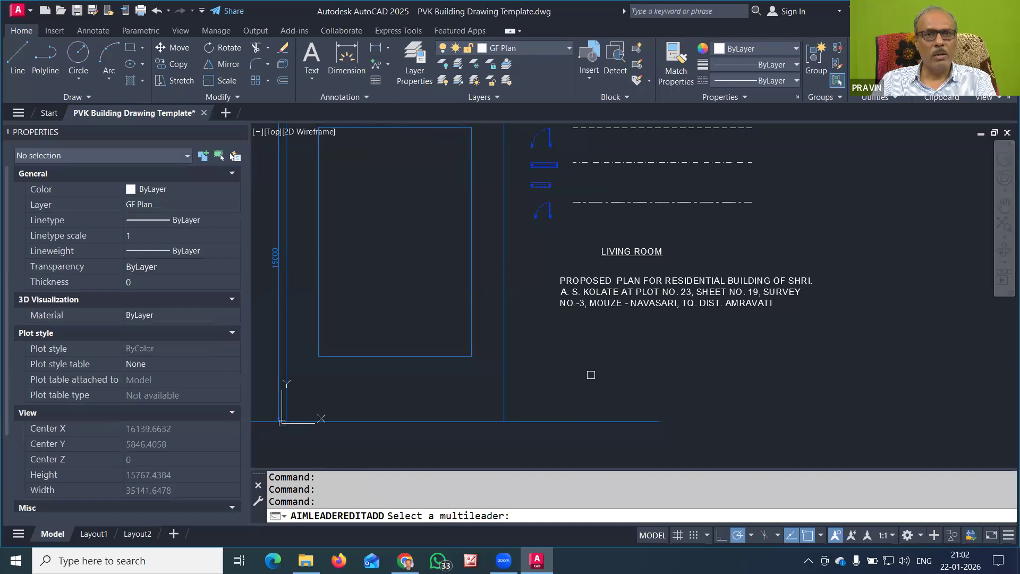
{"action": "left_click", "coordinate": [502, 390]}
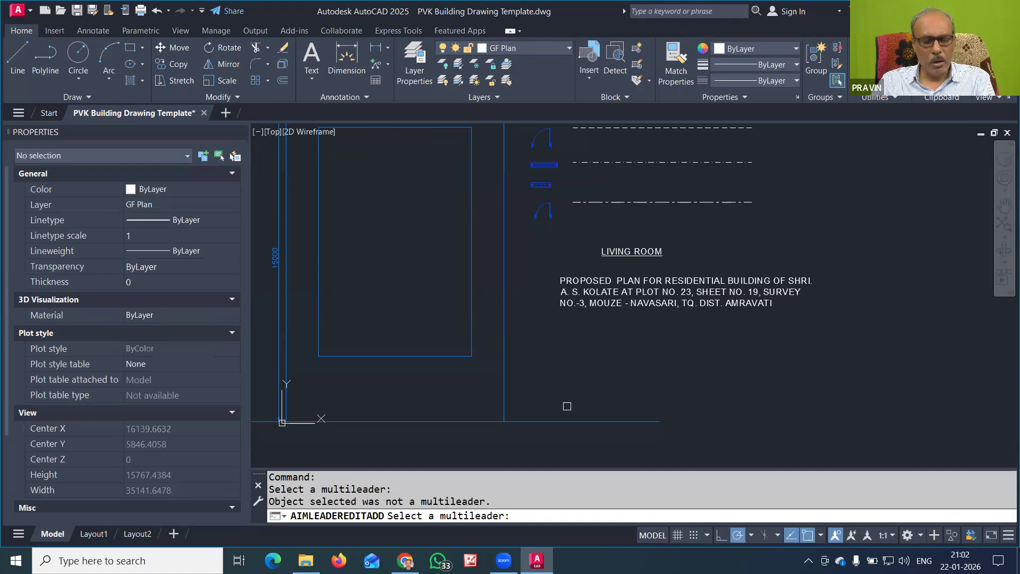
{"action": "key", "text": "Escape"}
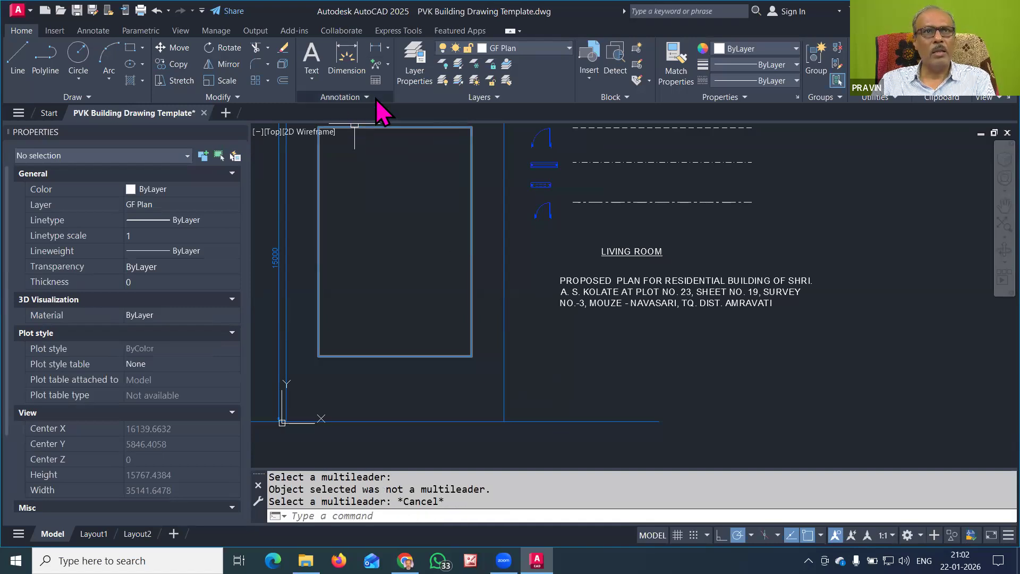
{"action": "left_click", "coordinate": [387, 69]}
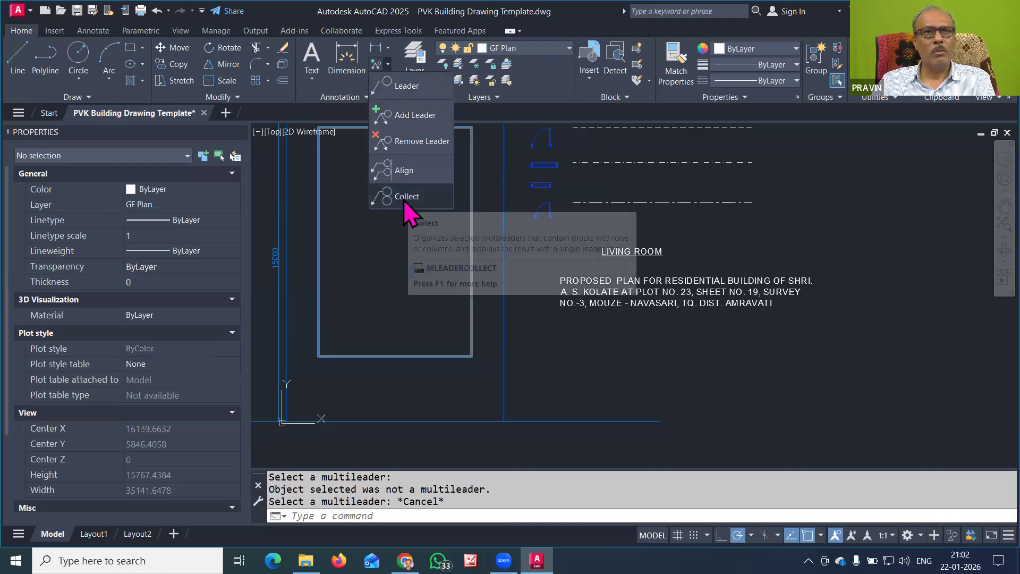
{"action": "left_click", "coordinate": [402, 91]}
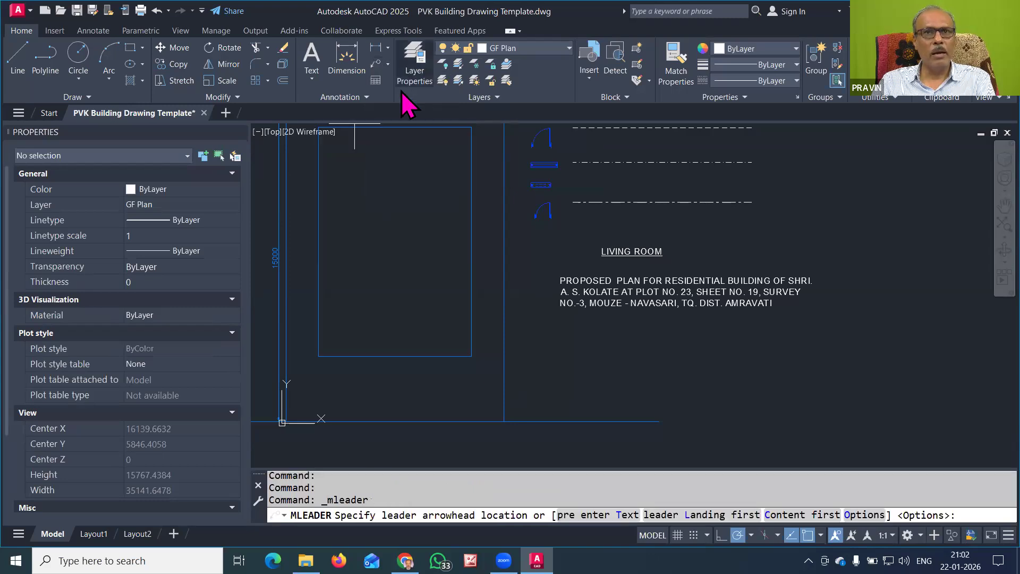
Place a multileader below the title note labelled 'BRICK MASONRY IN CM 1:6'
{"action": "left_click", "coordinate": [579, 395]}
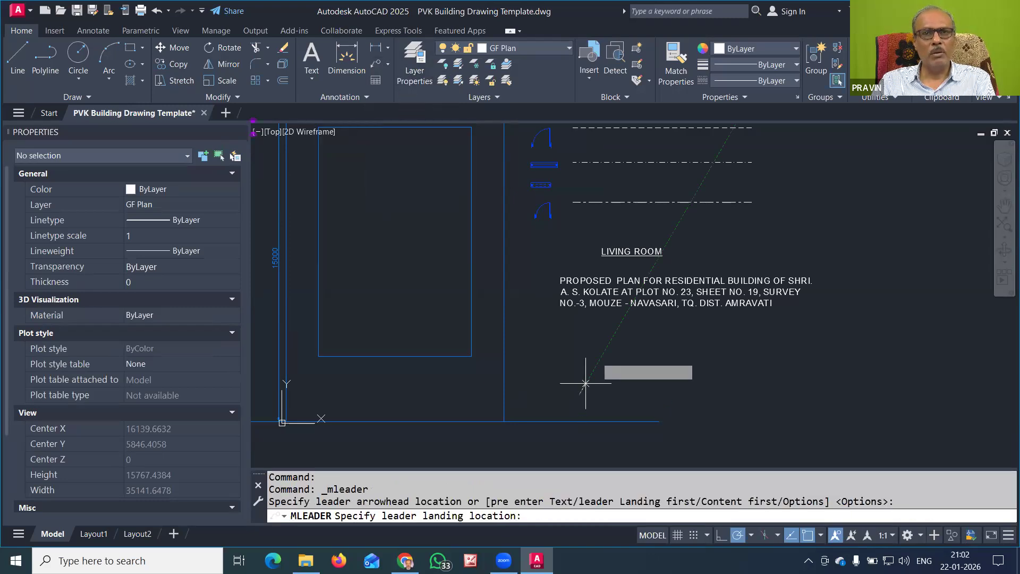
{"action": "left_click", "coordinate": [611, 340]}
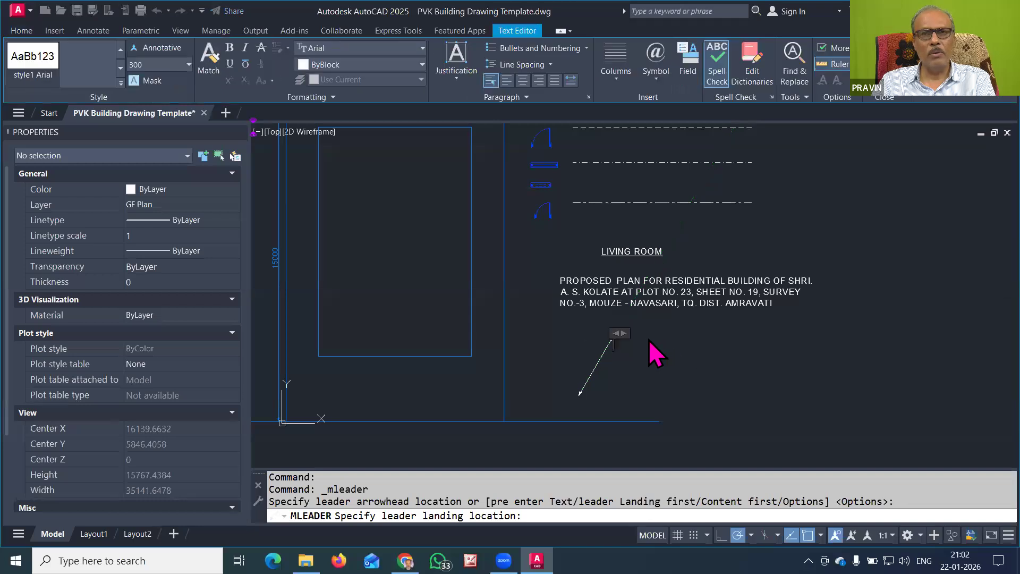
{"action": "scroll", "coordinate": [625, 363], "scroll_direction": "up", "scroll_amount": 2}
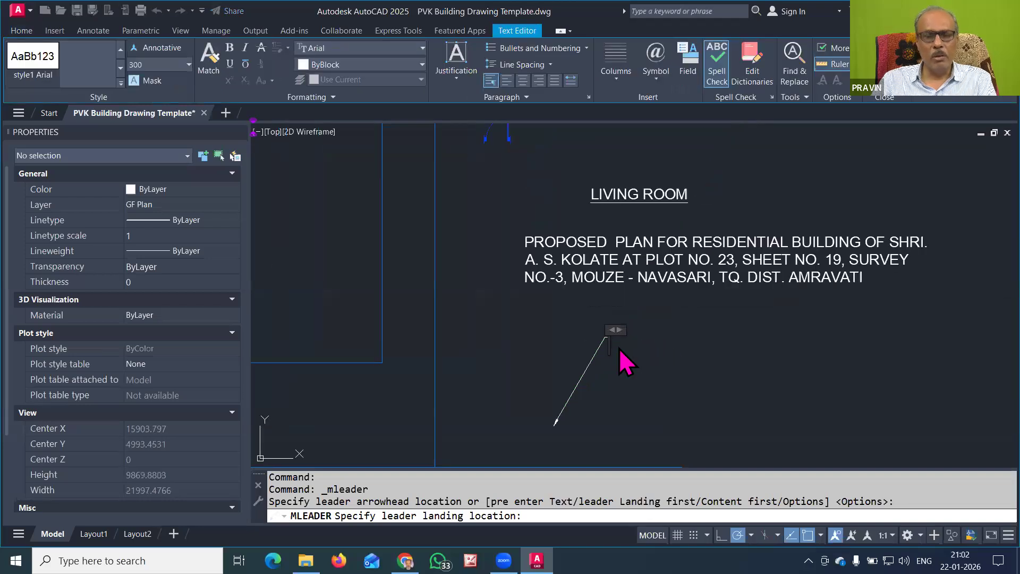
{"action": "type", "text": "BRICK MASON"}
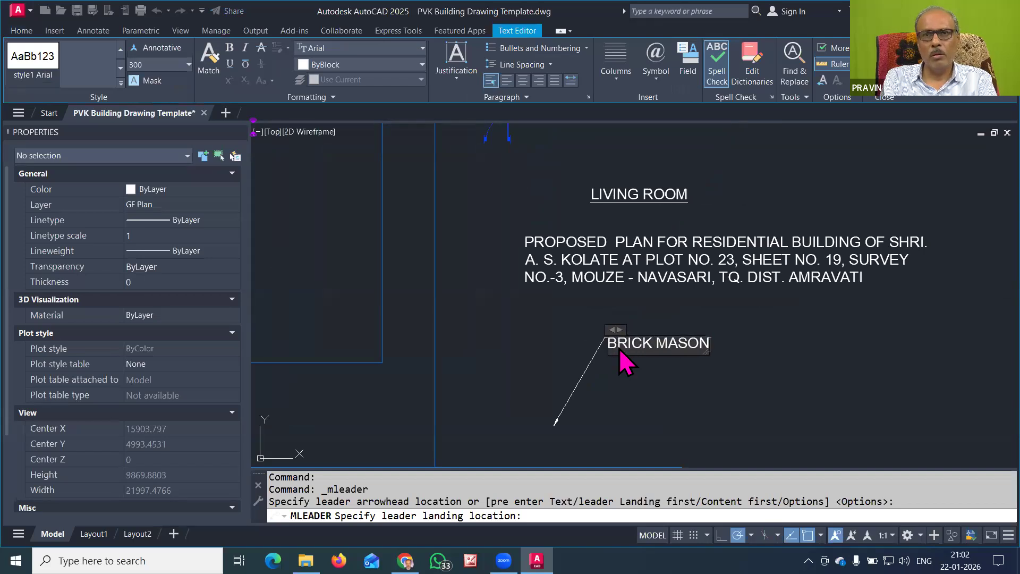
{"action": "key", "text": "BackSpace"}
{"action": "key", "text": "BackSpace"}
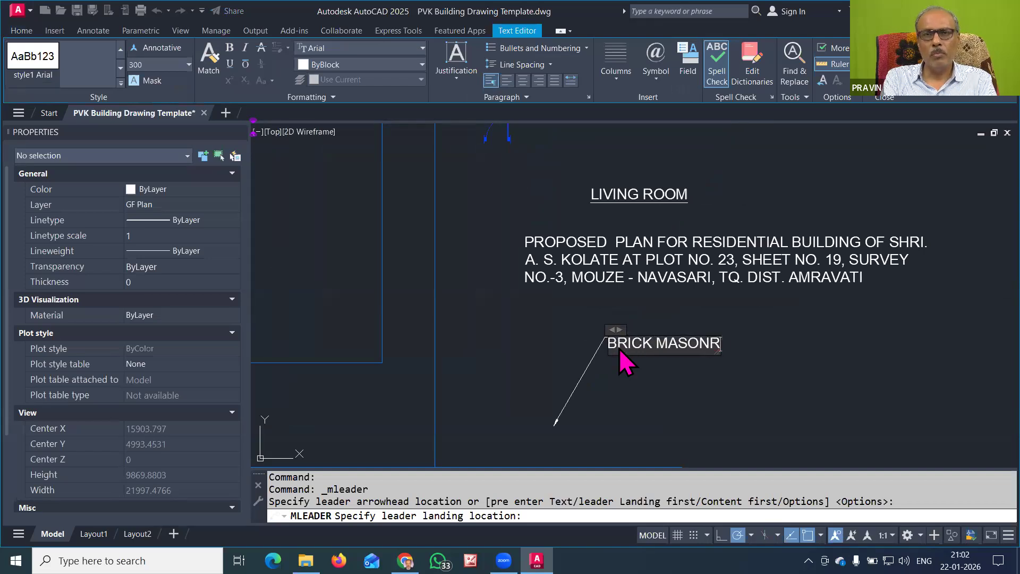
{"action": "type", "text": "NRY IN CM"}
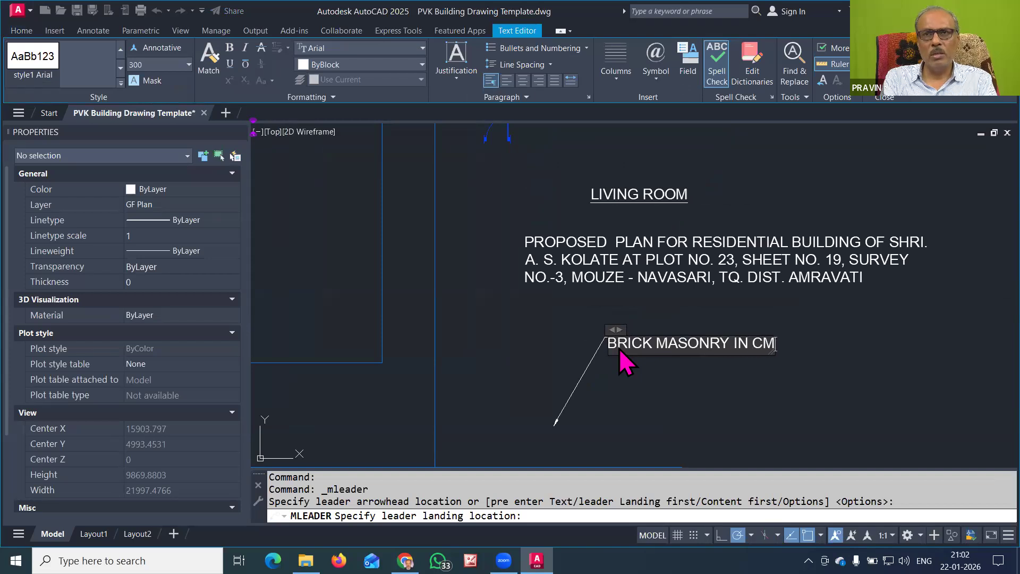
{"action": "type", "text": " 1:6"}
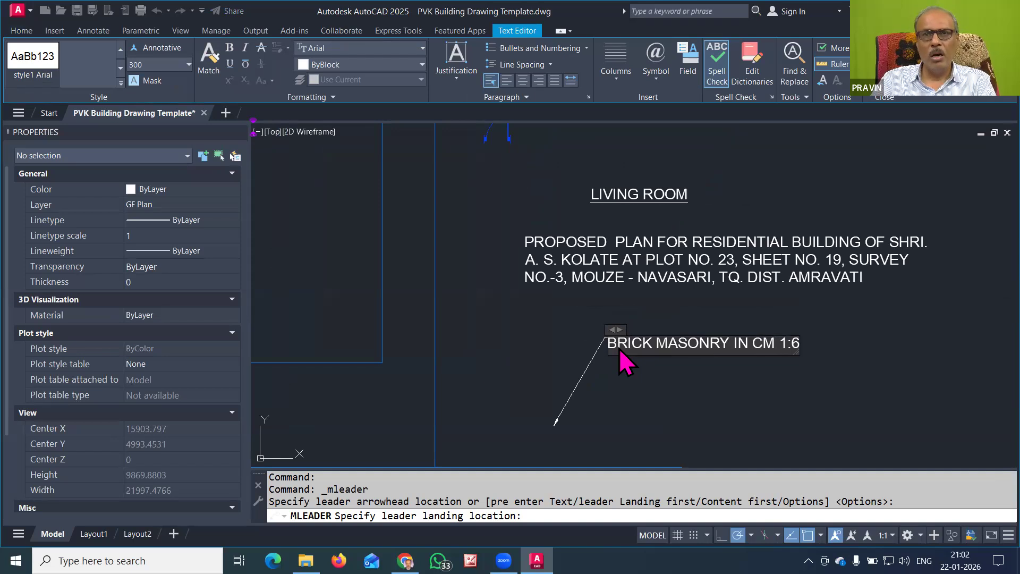
{"action": "left_click", "coordinate": [819, 390]}
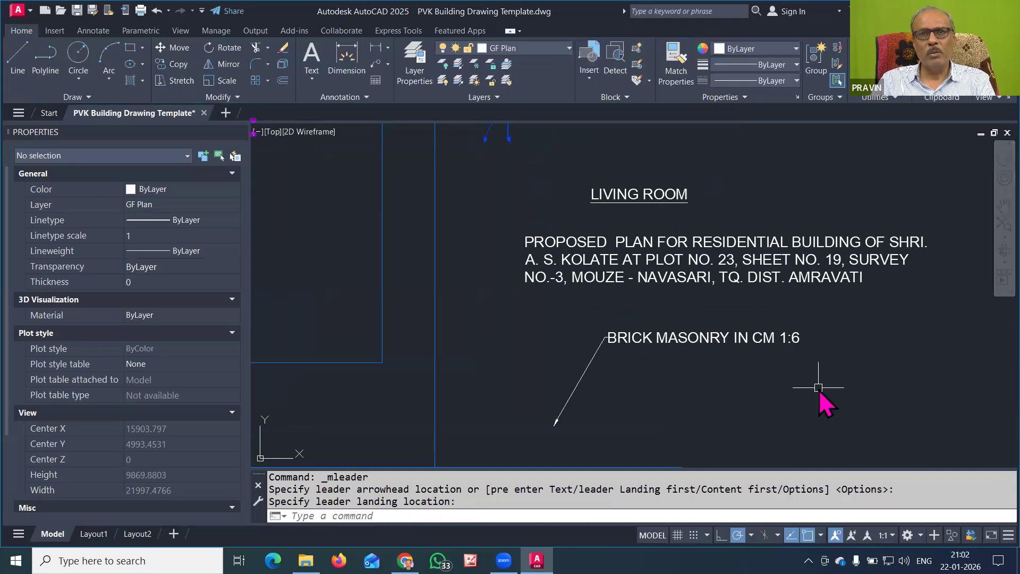
{"action": "left_click", "coordinate": [618, 337]}
Lengthen the brick masonry leader's landing so its note sits further right
{"action": "scroll", "coordinate": [606, 332], "scroll_direction": "up", "scroll_amount": 5}
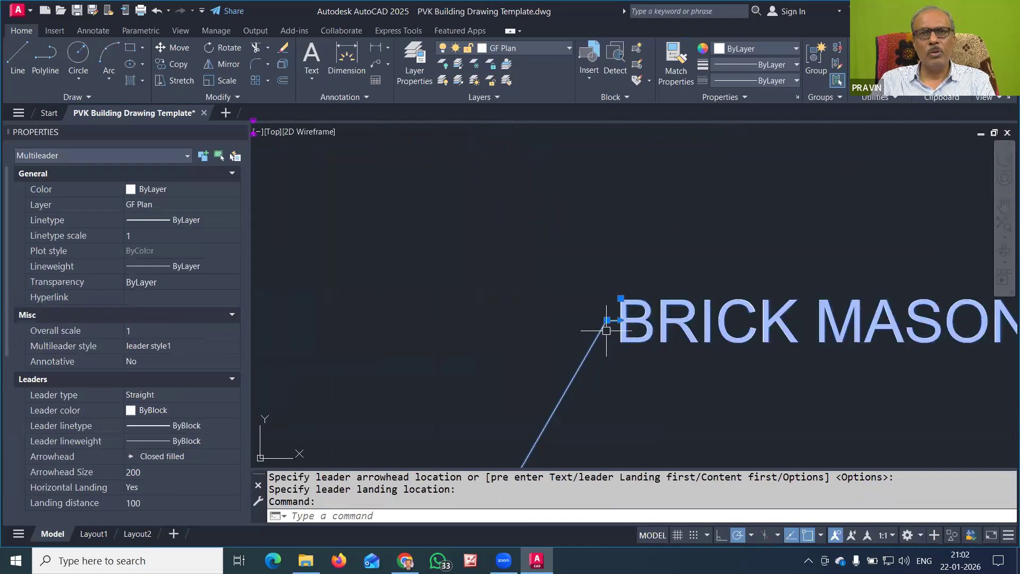
{"action": "left_click", "coordinate": [607, 320]}
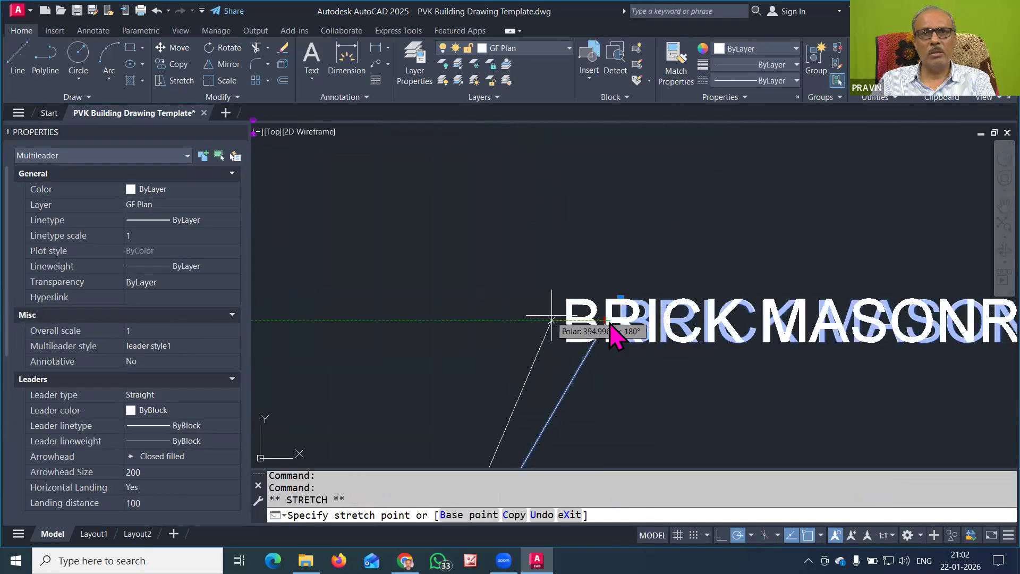
{"action": "left_click", "coordinate": [610, 327]}
{"action": "left_click", "coordinate": [565, 319]}
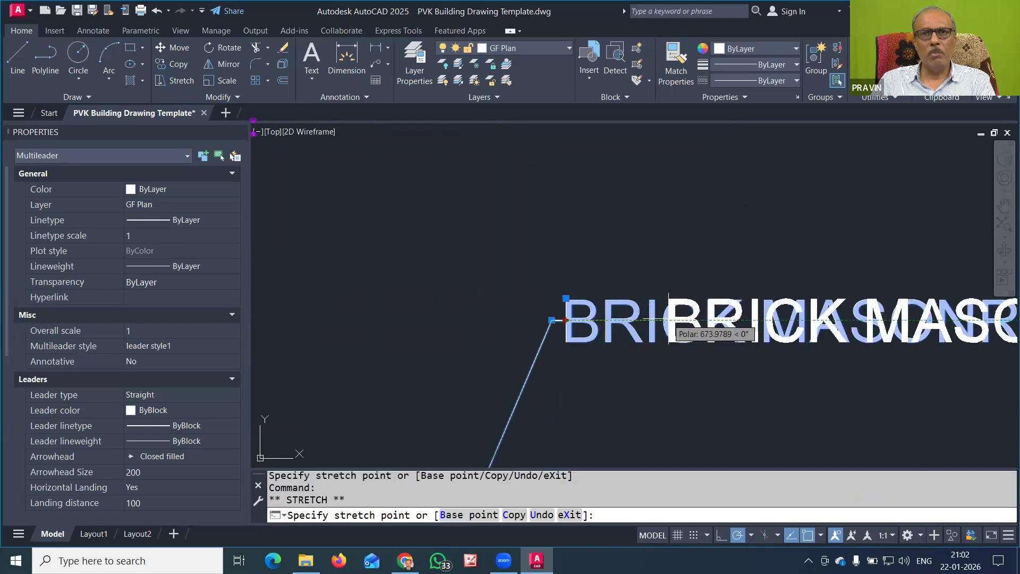
{"action": "left_click", "coordinate": [712, 320]}
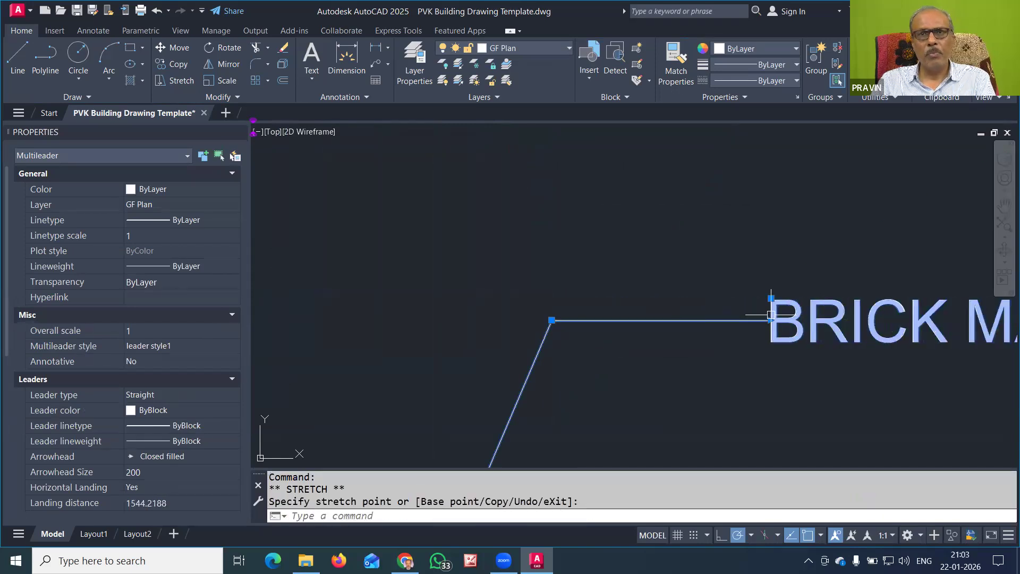
{"action": "scroll", "coordinate": [667, 283], "scroll_direction": "down", "scroll_amount": 3}
{"action": "key", "text": "Escape"}
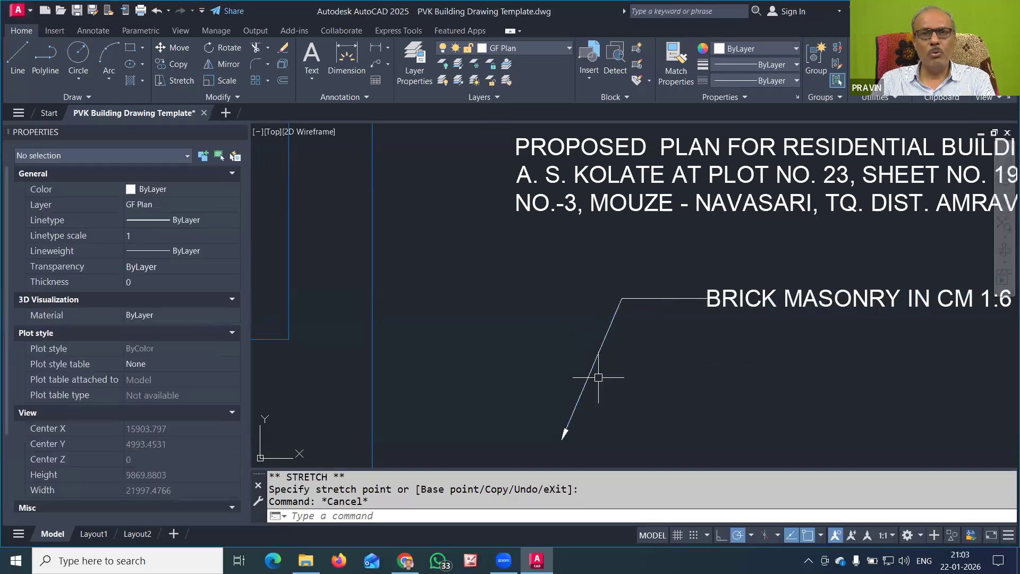
Move the brick masonry leader's arrowhead further left
{"action": "scroll", "coordinate": [626, 366], "scroll_direction": "down", "scroll_amount": 3}
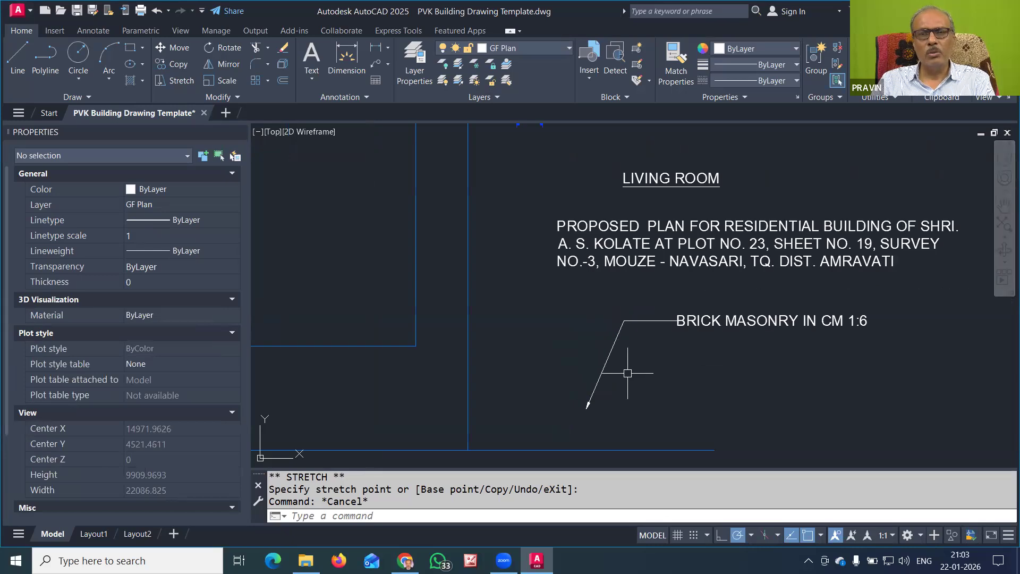
{"action": "scroll", "coordinate": [604, 398], "scroll_direction": "up", "scroll_amount": 4}
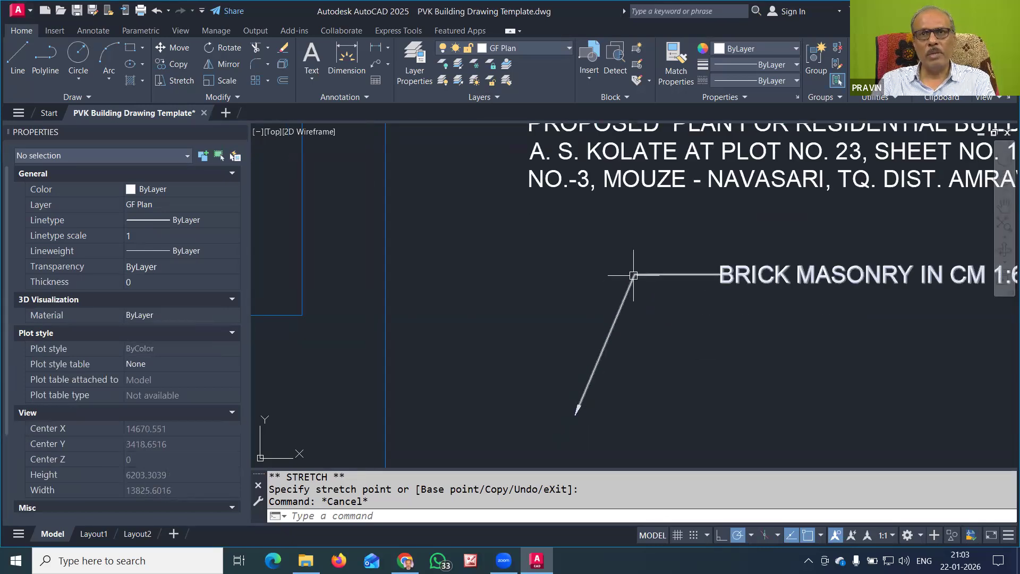
{"action": "scroll", "coordinate": [674, 304], "scroll_direction": "down", "scroll_amount": 2}
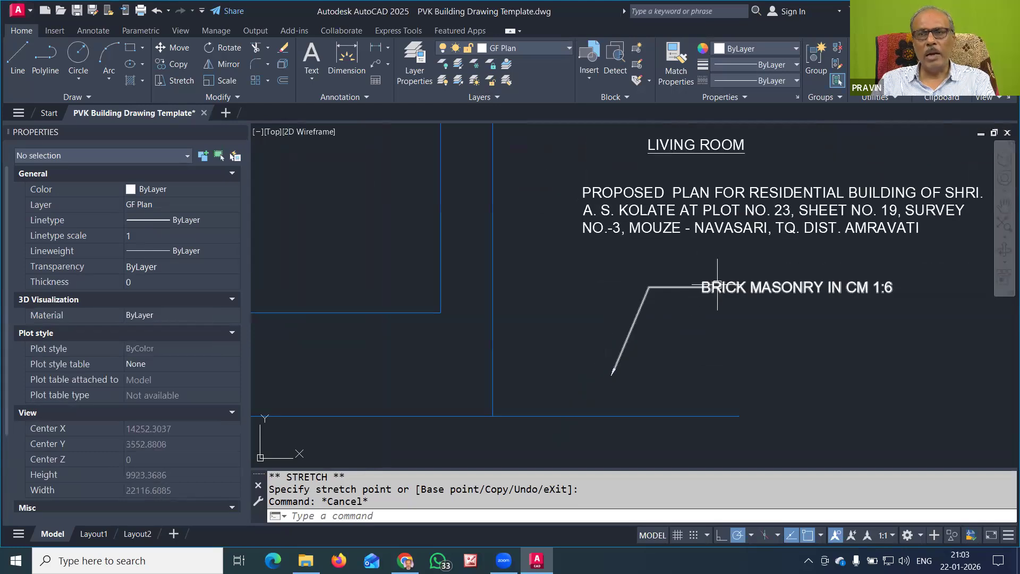
{"action": "left_click", "coordinate": [827, 290]}
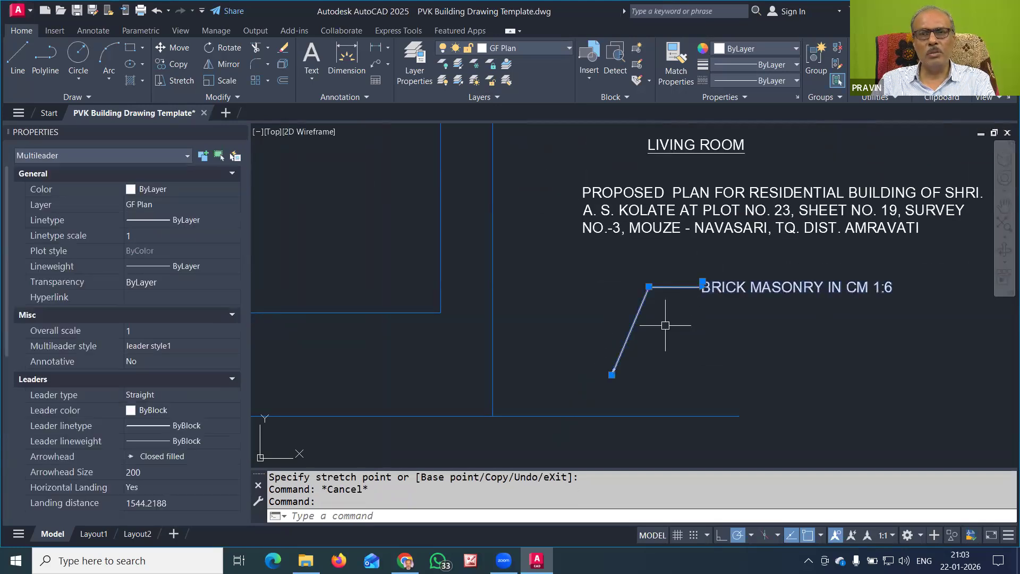
{"action": "key", "text": "Escape"}
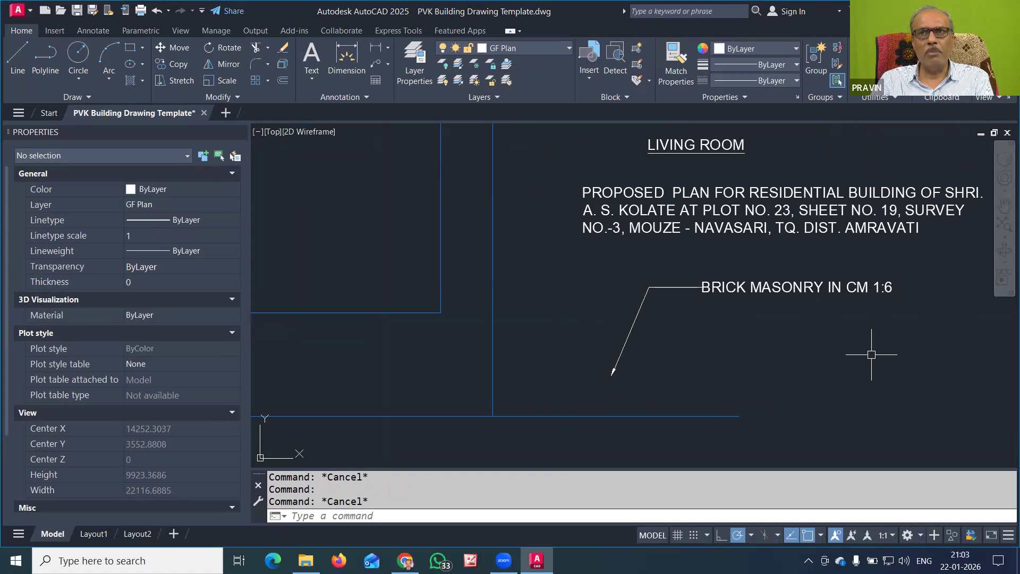
{"action": "left_click", "coordinate": [629, 335]}
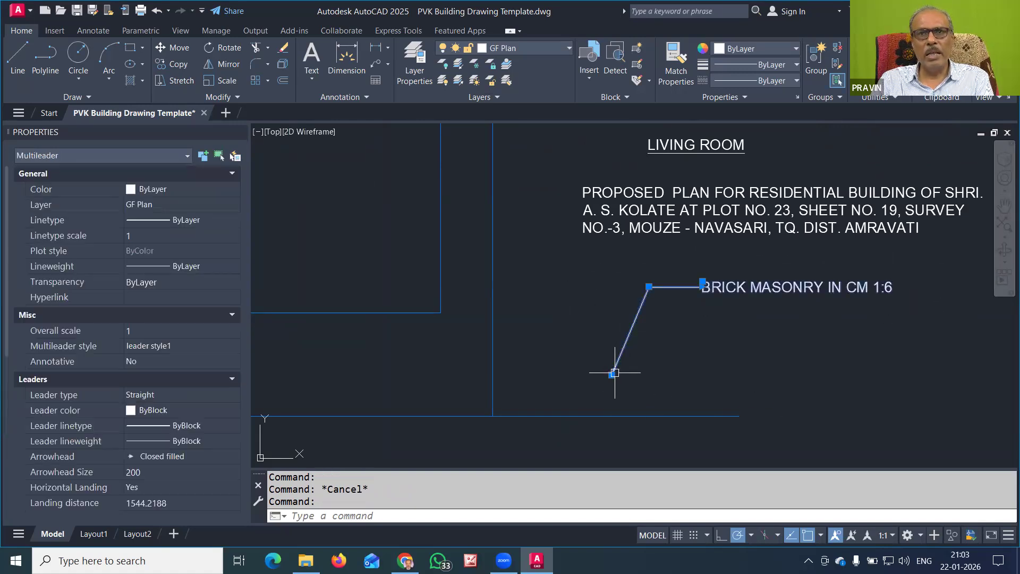
{"action": "key", "text": "Escape"}
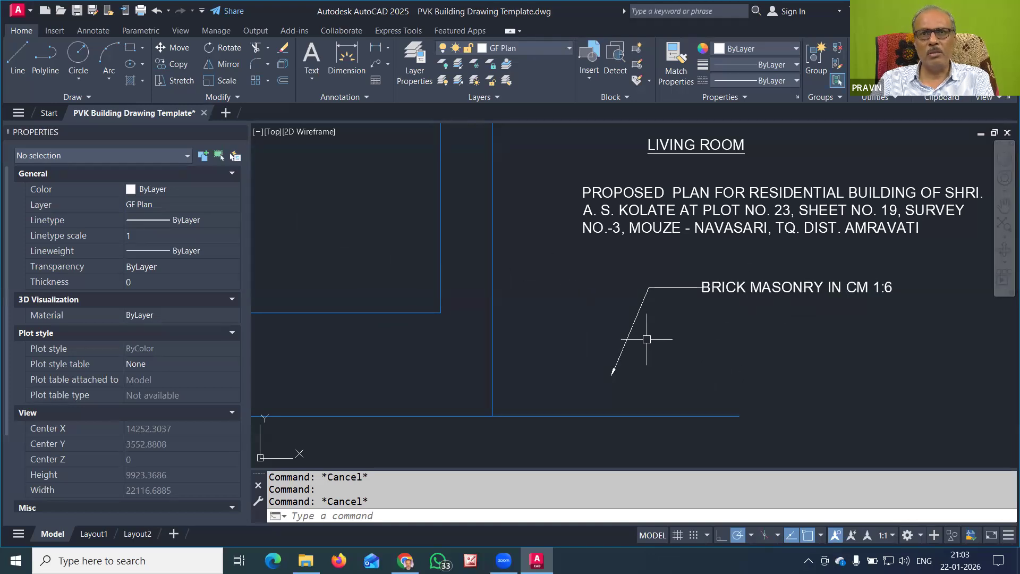
{"action": "left_click", "coordinate": [627, 336]}
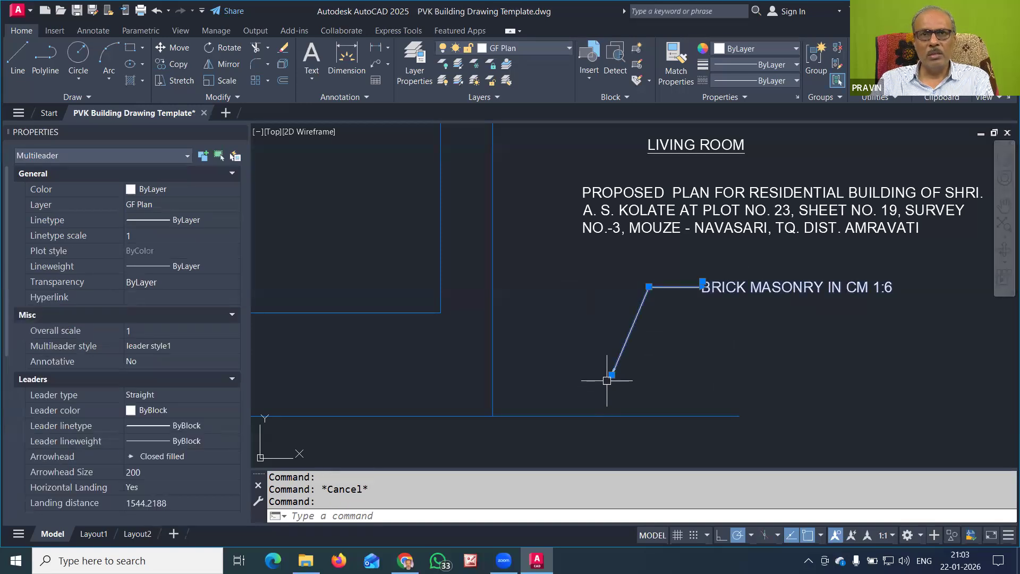
{"action": "left_click", "coordinate": [611, 374]}
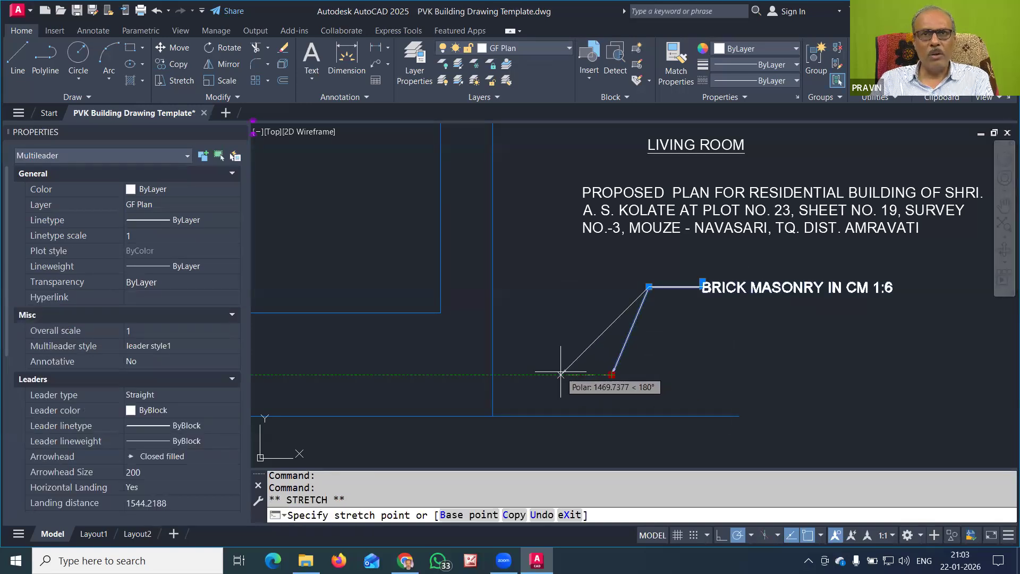
{"action": "left_click", "coordinate": [561, 374]}
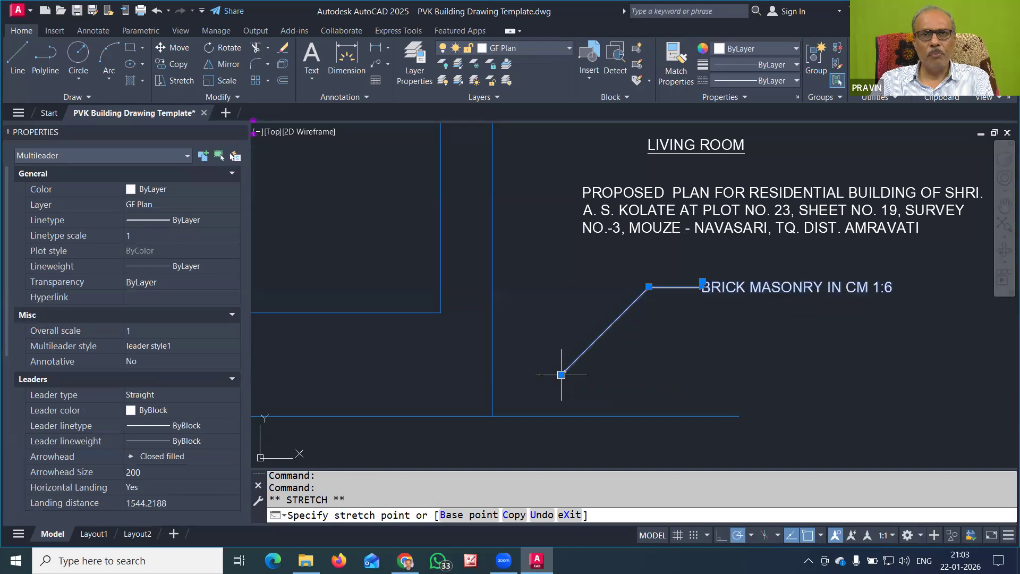
{"action": "key", "text": "Escape"}
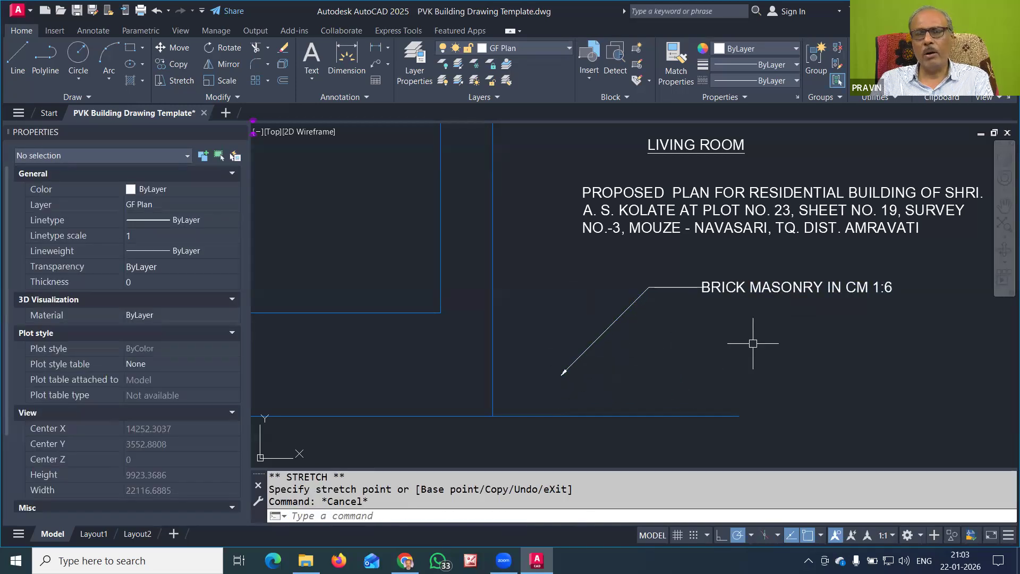
{"action": "scroll", "coordinate": [691, 348], "scroll_direction": "down", "scroll_amount": 2}
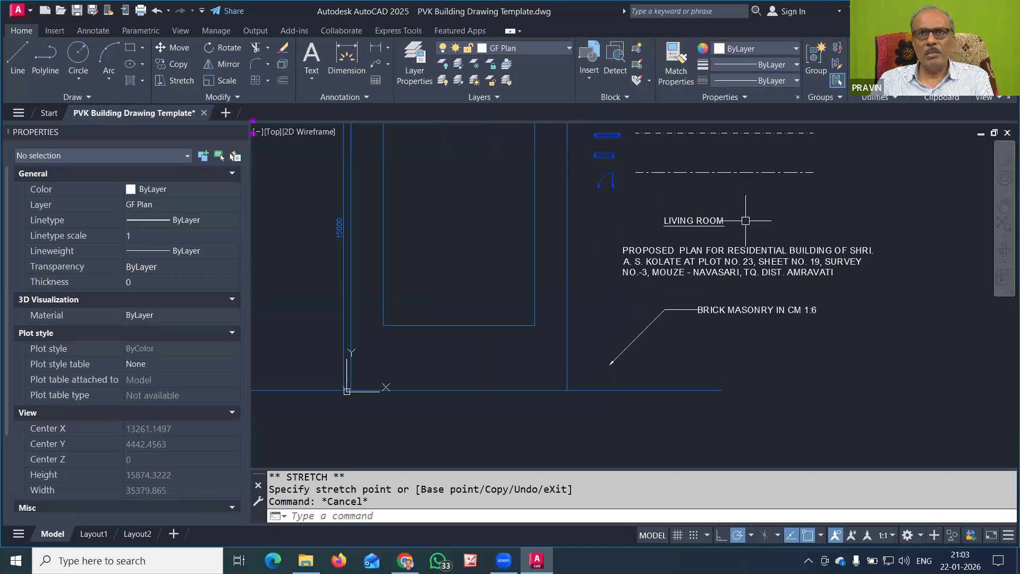
Centre the whole plan and its notes in view, then save the drawing
{"action": "scroll", "coordinate": [691, 221], "scroll_direction": "up", "scroll_amount": 2}
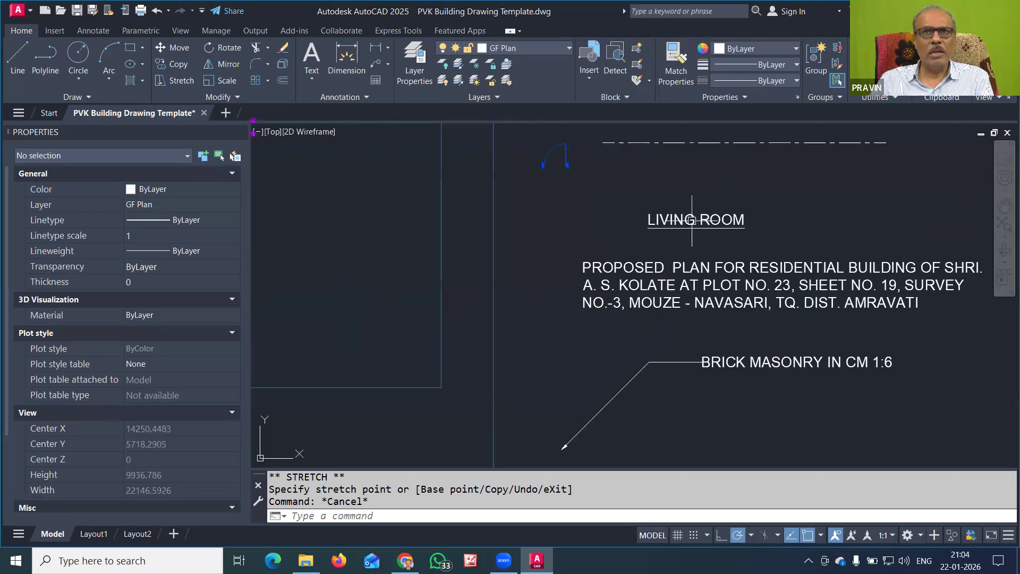
{"action": "mouse_move", "coordinate": [684, 219]}
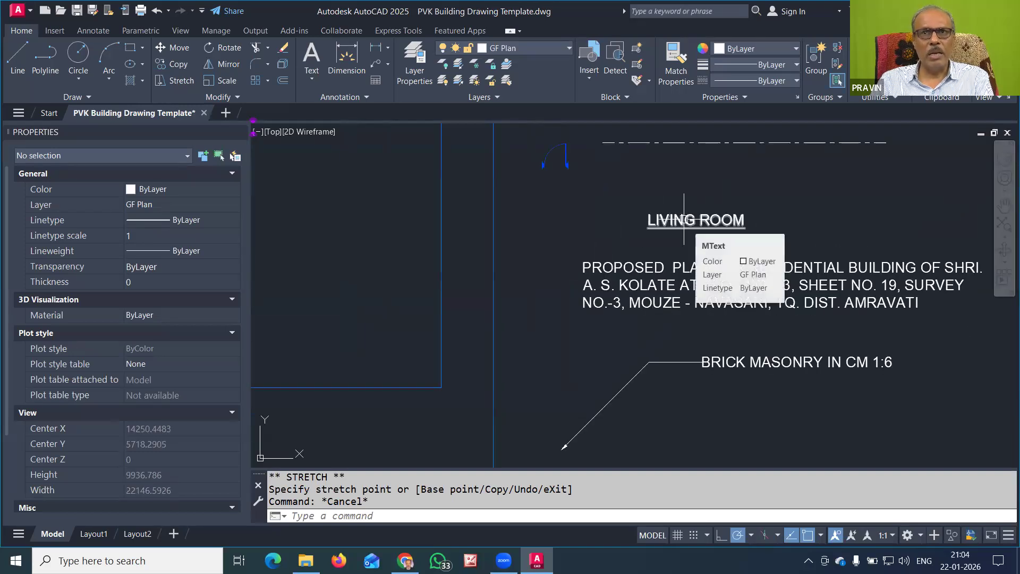
{"action": "scroll", "coordinate": [684, 220], "scroll_direction": "down", "scroll_amount": 4}
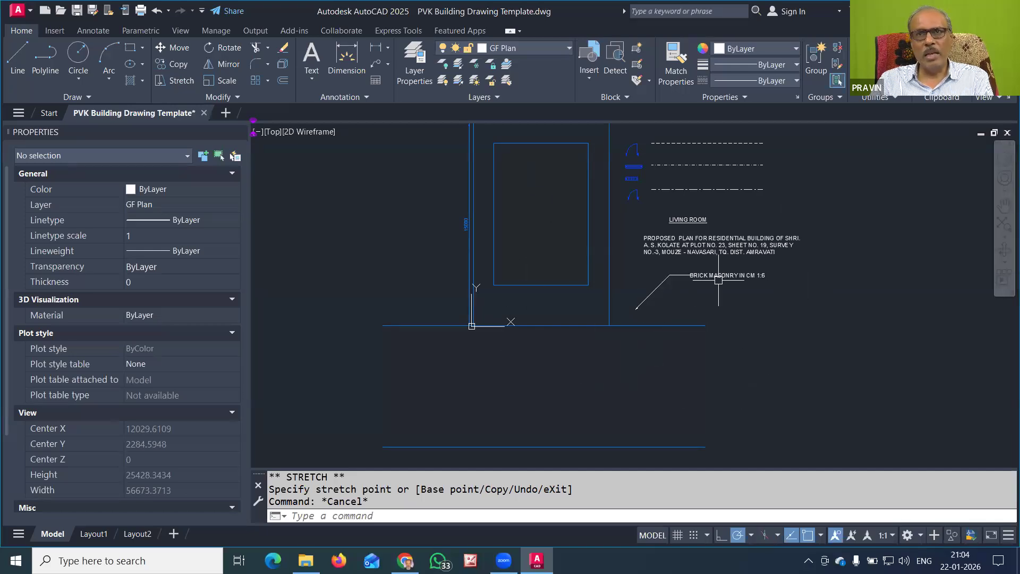
{"action": "middle_click_drag", "start_coordinate": [724, 275], "coordinate": [713, 348]}
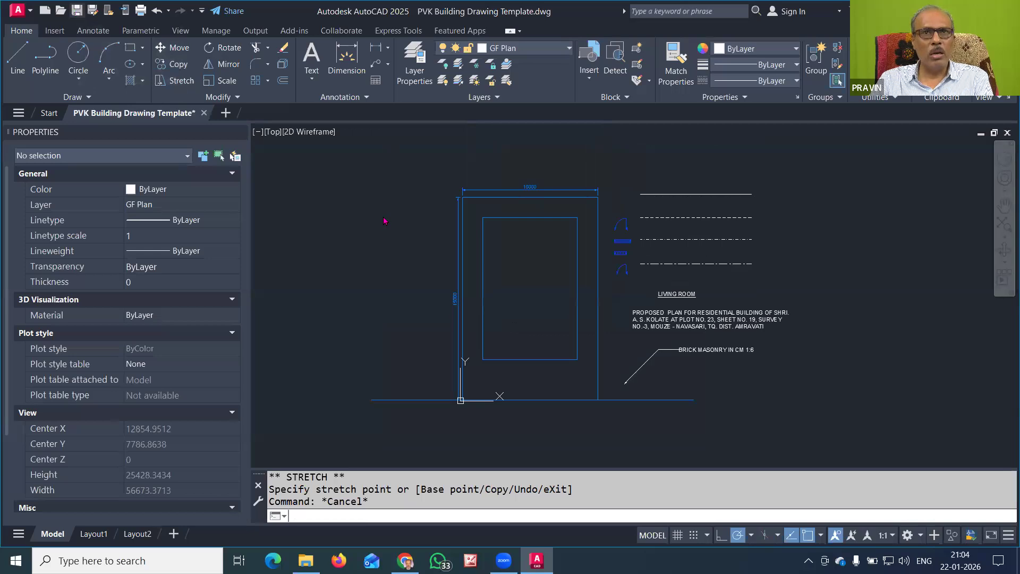
{"action": "left_click", "coordinate": [77, 10]}
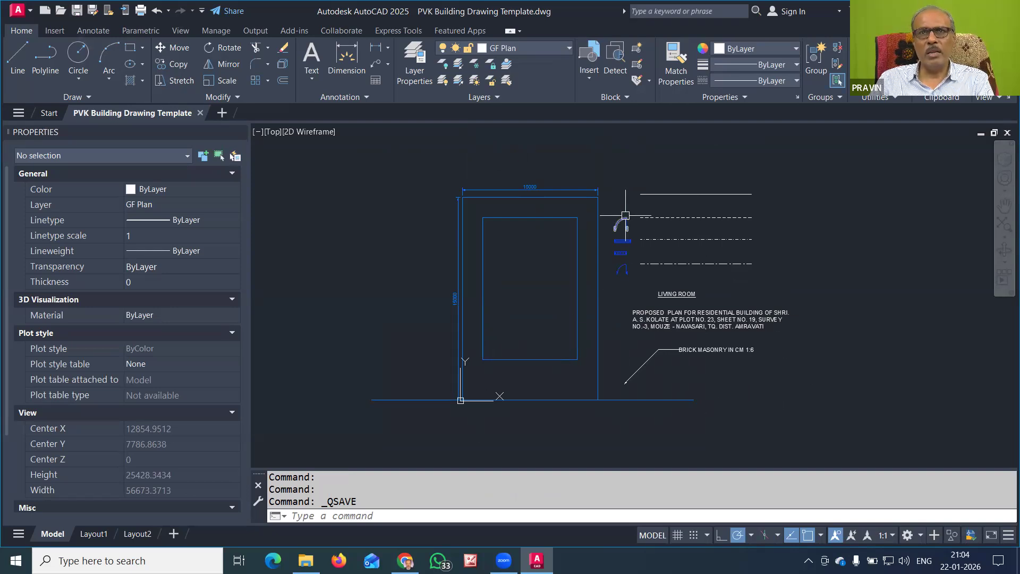
{"action": "scroll", "coordinate": [627, 219], "scroll_direction": "up", "scroll_amount": 4}
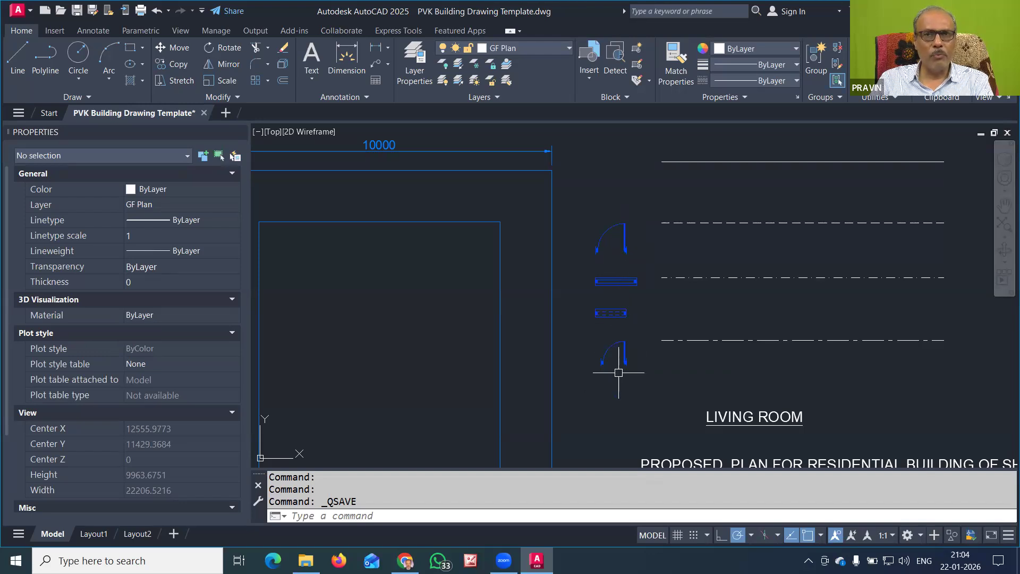
{"action": "middle_click_drag", "start_coordinate": [619, 408], "coordinate": [625, 277]}
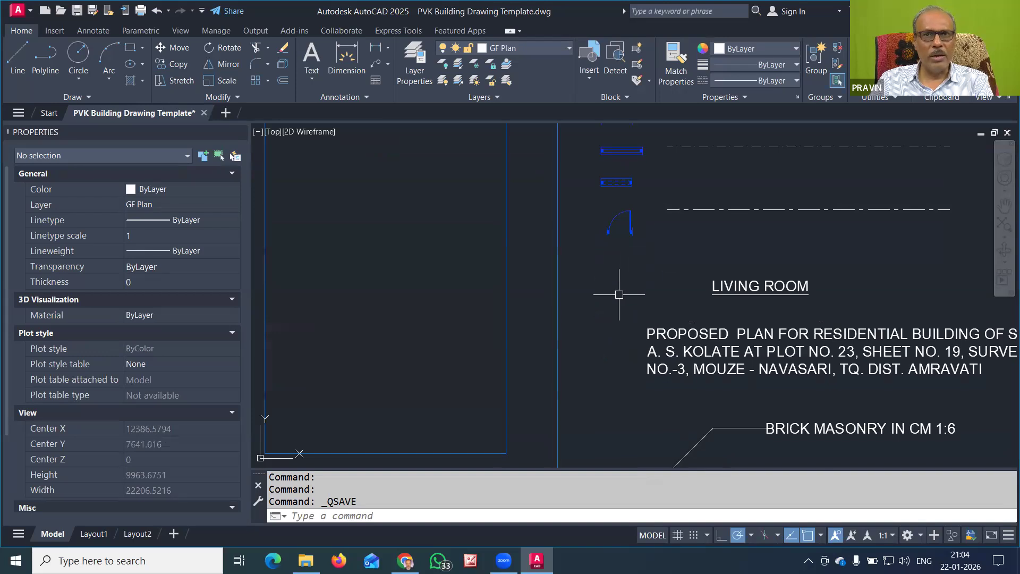
{"action": "scroll", "coordinate": [615, 344], "scroll_direction": "down", "scroll_amount": 2}
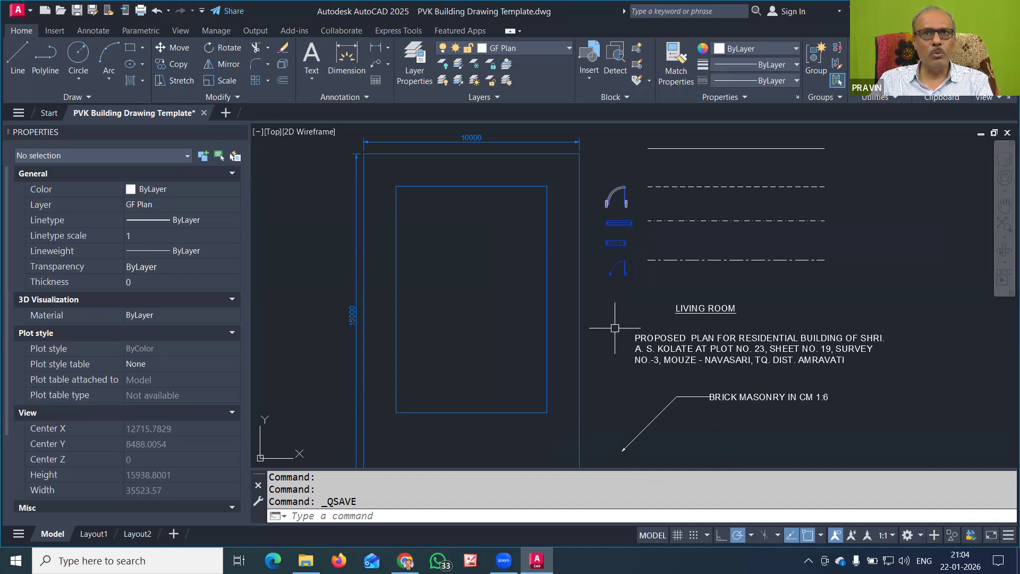
{"action": "scroll", "coordinate": [613, 309], "scroll_direction": "down", "scroll_amount": 2}
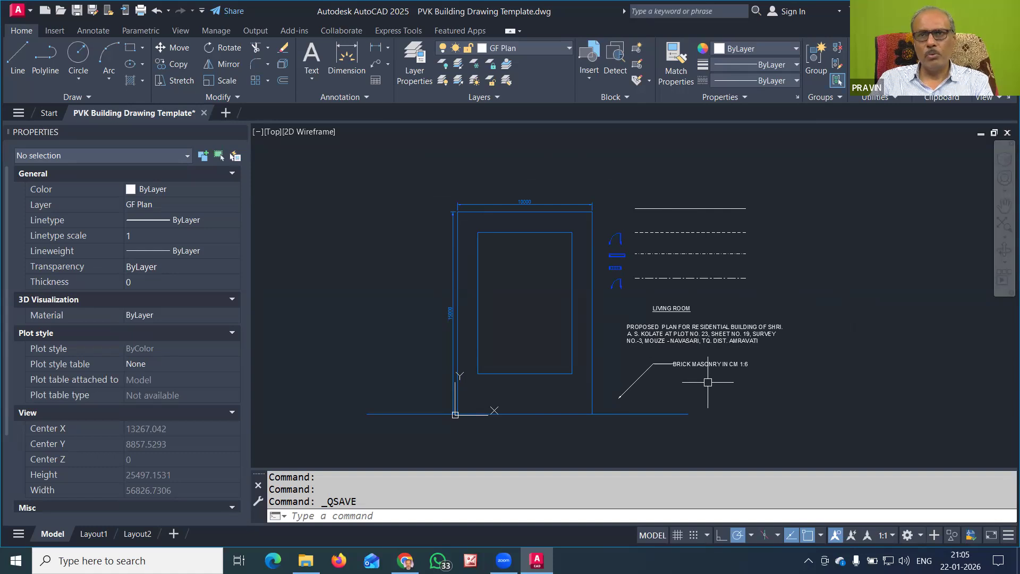
{"action": "middle_click_drag", "start_coordinate": [727, 370], "coordinate": [605, 344]}
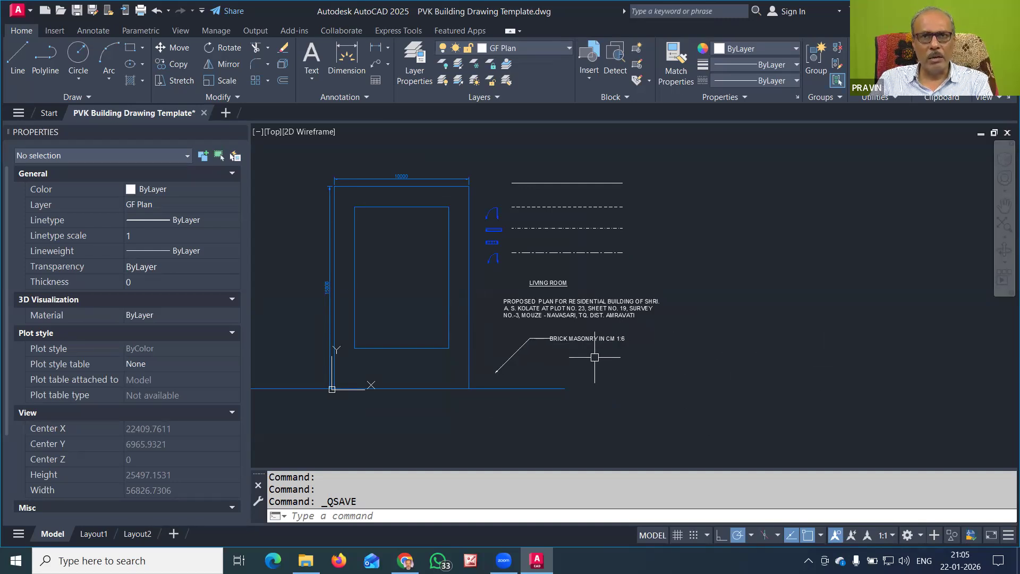
{"action": "left_click", "coordinate": [310, 81]}
{"action": "left_click", "coordinate": [310, 78]}
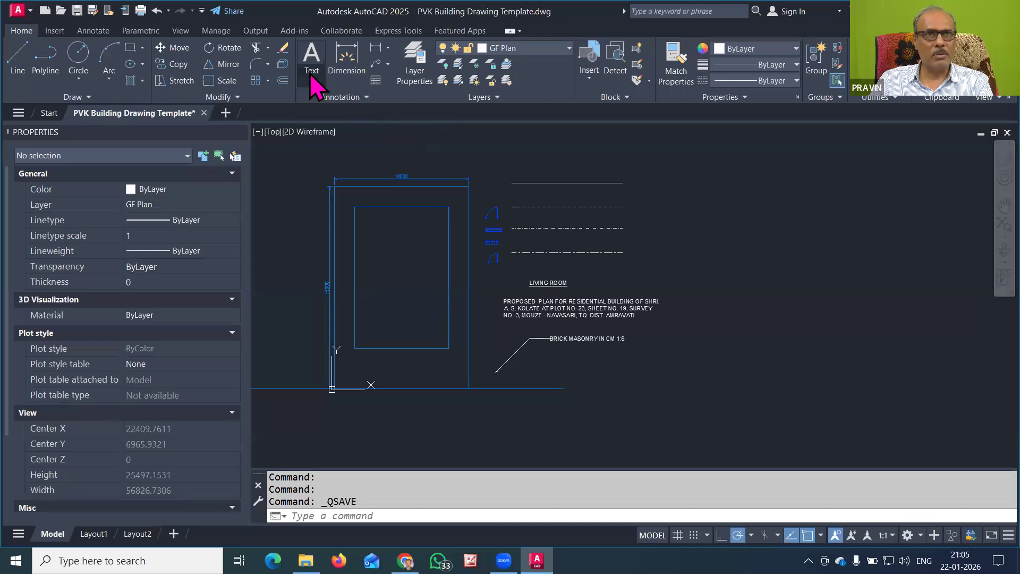
Configure a new table with 5 columns and 4 data rows in Insert Table
{"action": "left_click", "coordinate": [375, 81]}
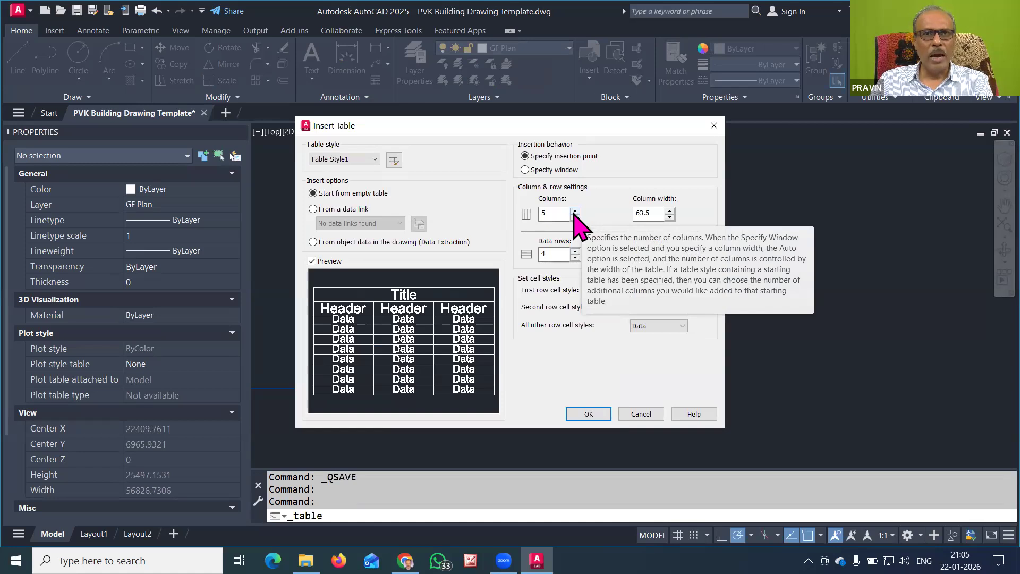
{"action": "scroll", "coordinate": [565, 258], "scroll_direction": "up", "scroll_amount": 1}
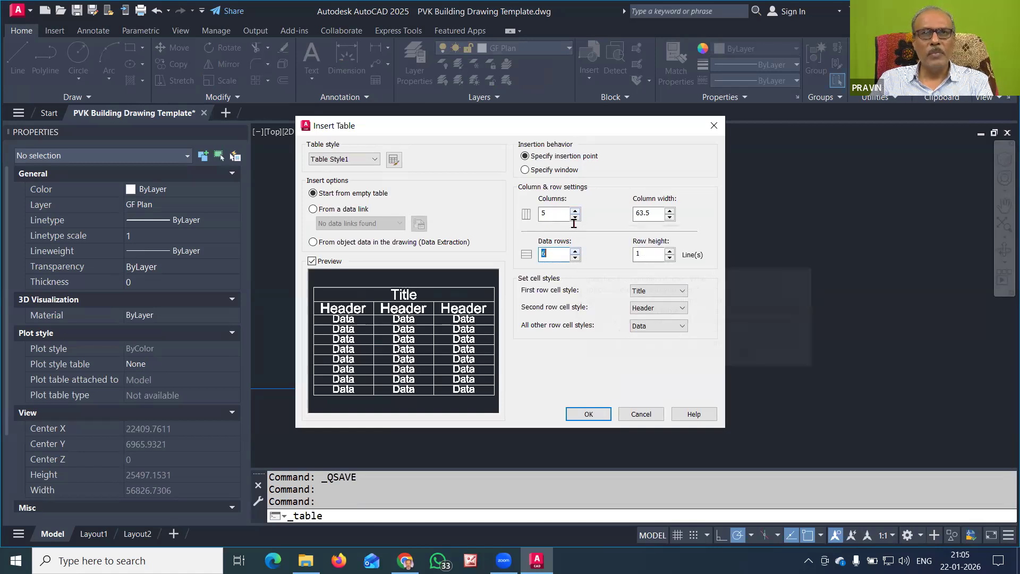
{"action": "left_click", "coordinate": [588, 413]}
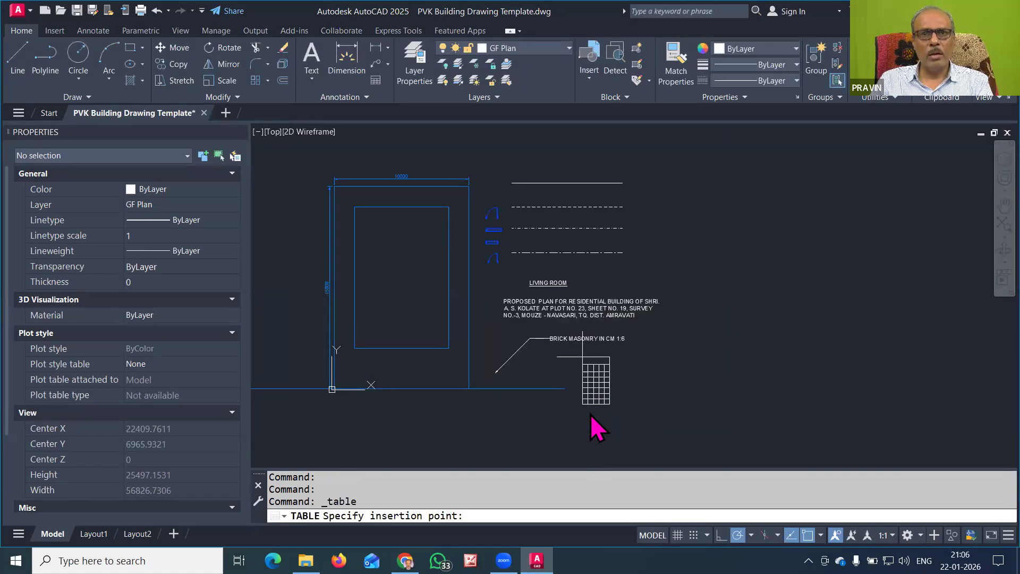
Place the table below the masonry note and stretch its corner toward the lower right
{"action": "left_click", "coordinate": [582, 357]}
{"action": "left_click", "coordinate": [697, 411]}
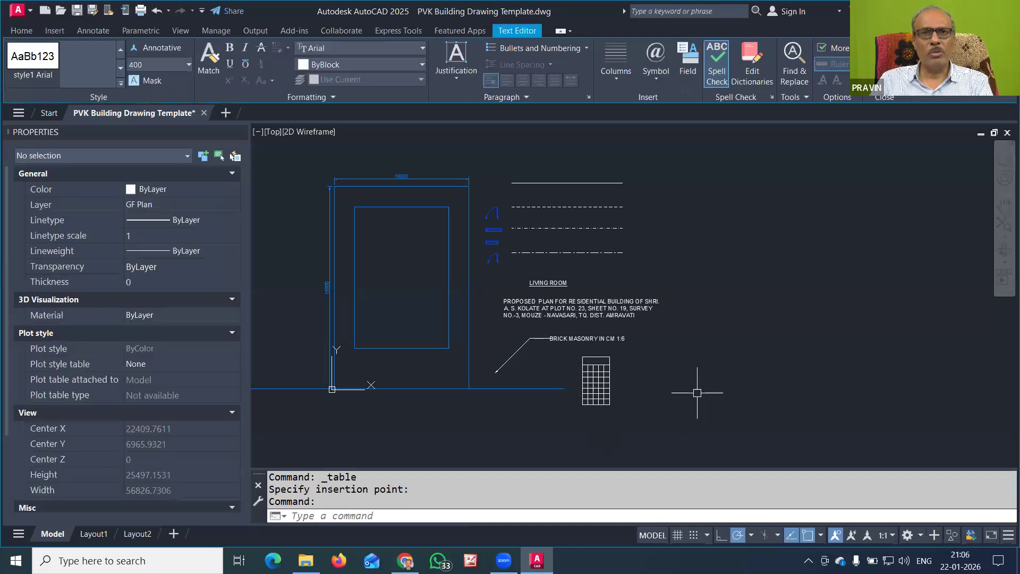
{"action": "left_click", "coordinate": [607, 382]}
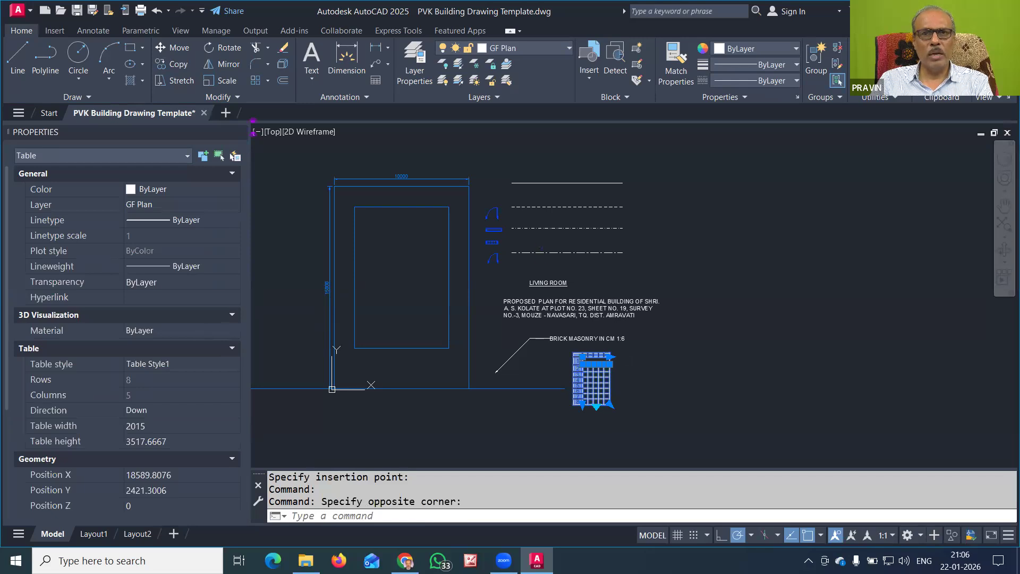
{"action": "left_click", "coordinate": [610, 405]}
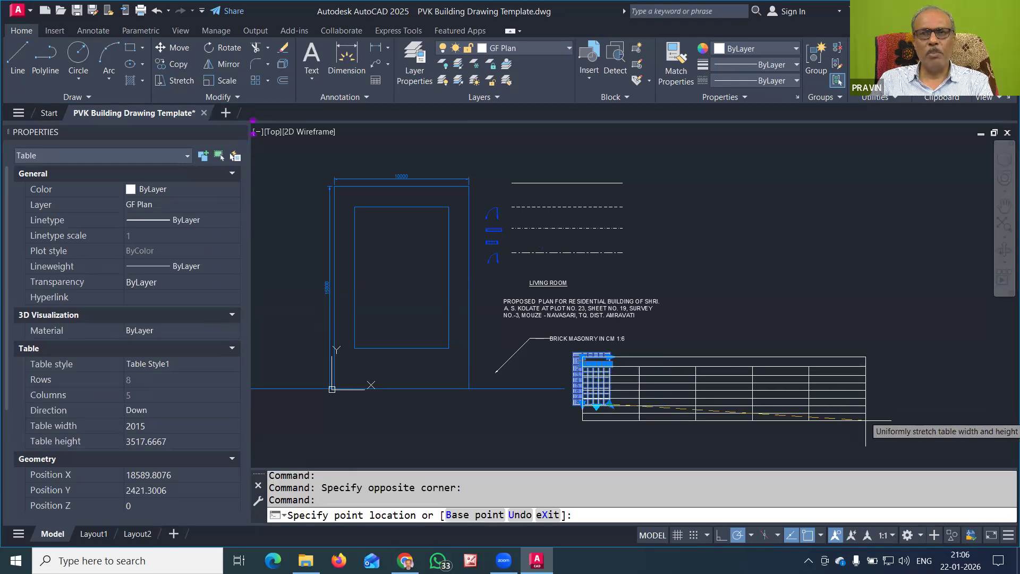
{"action": "left_click", "coordinate": [878, 431]}
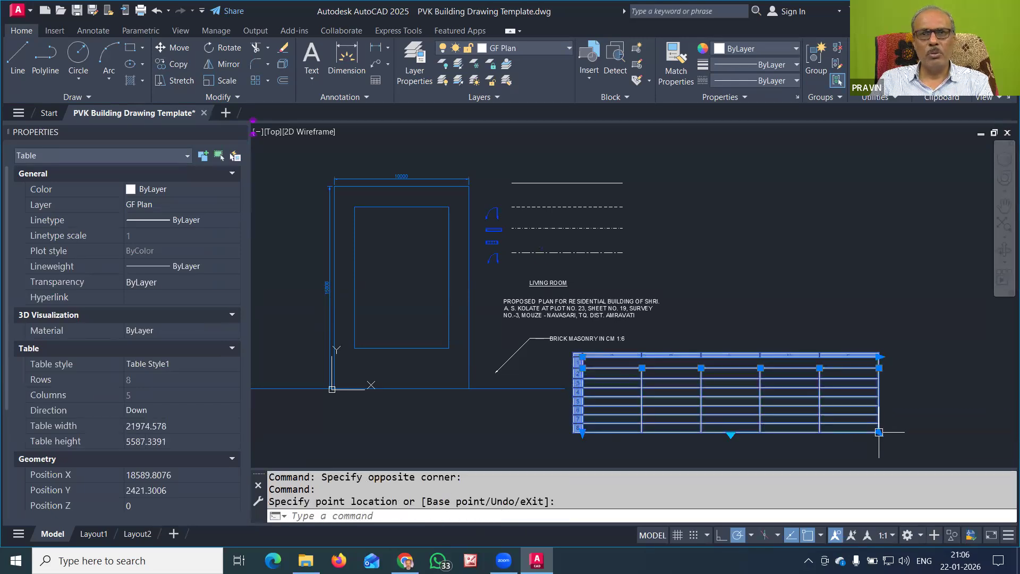
{"action": "key", "text": "Escape"}
{"action": "key", "text": "Escape"}
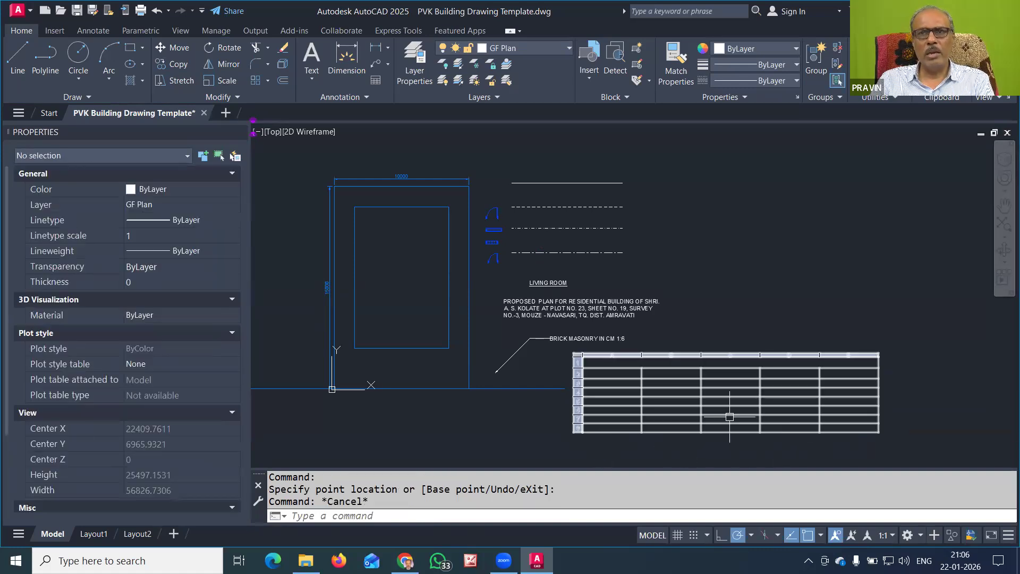
{"action": "scroll", "coordinate": [736, 413], "scroll_direction": "up", "scroll_amount": 2}
{"action": "middle_click_drag", "start_coordinate": [731, 411], "coordinate": [664, 344]}
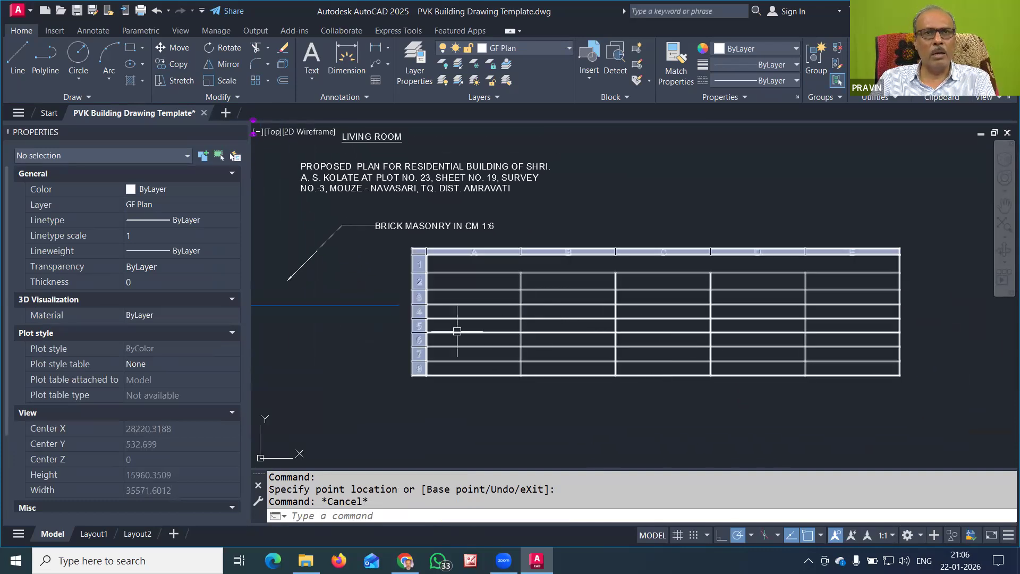
{"action": "left_click", "coordinate": [20, 60]}
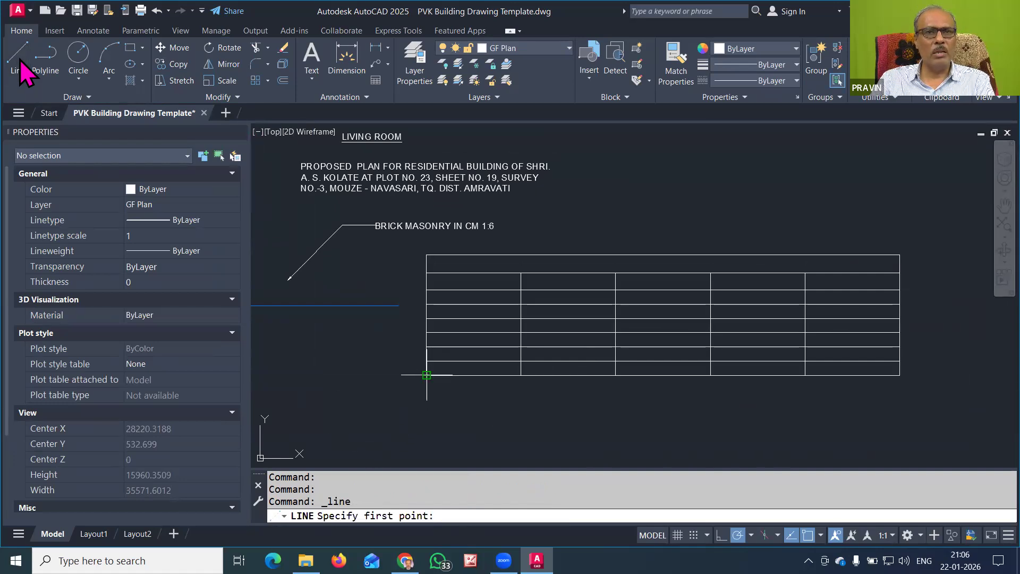
Draw a 20000-unit horizontal line below the table's lower-left corner
{"action": "left_click", "coordinate": [427, 400]}
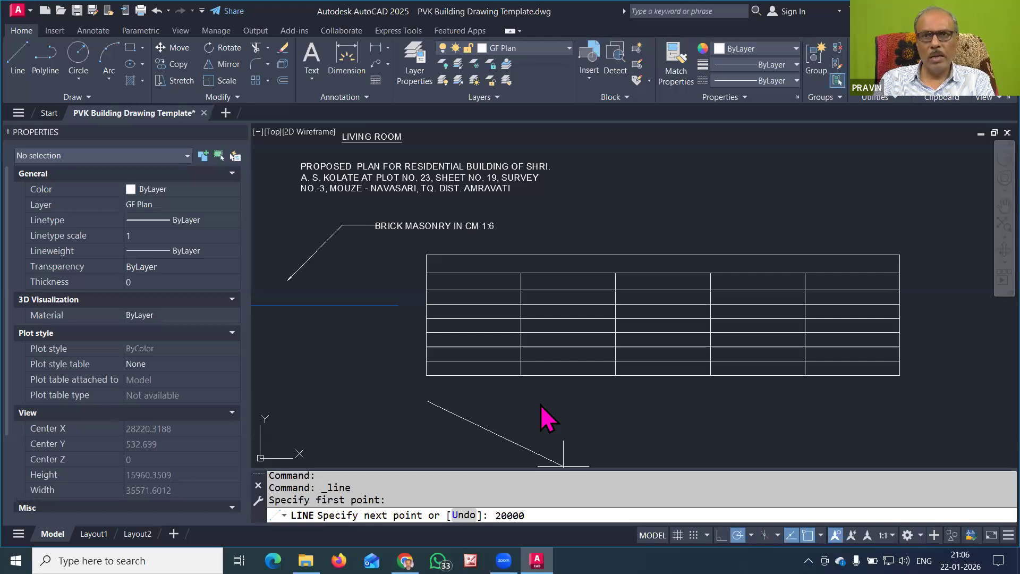
{"action": "key", "text": "Return"}
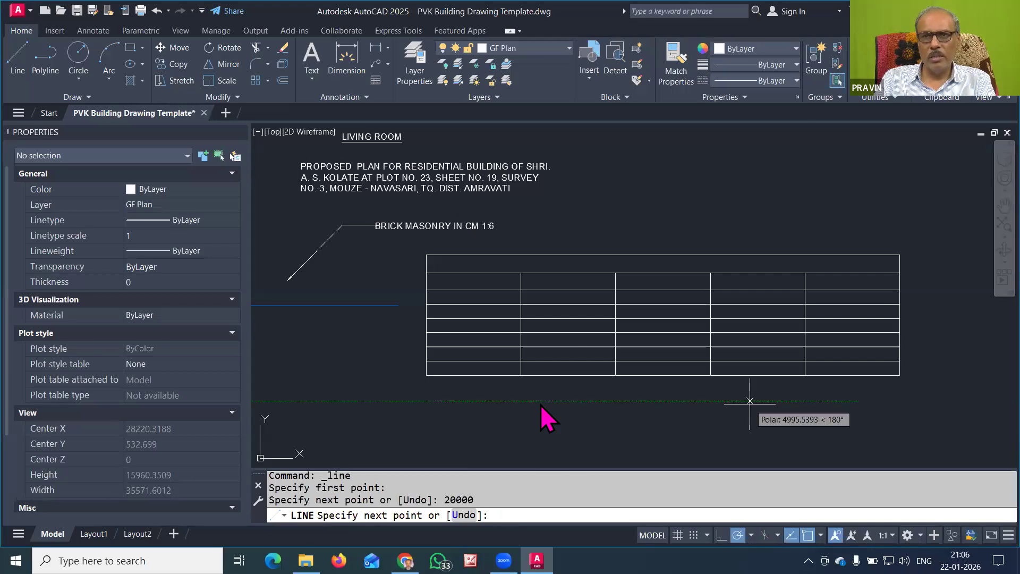
{"action": "key", "text": "Return"}
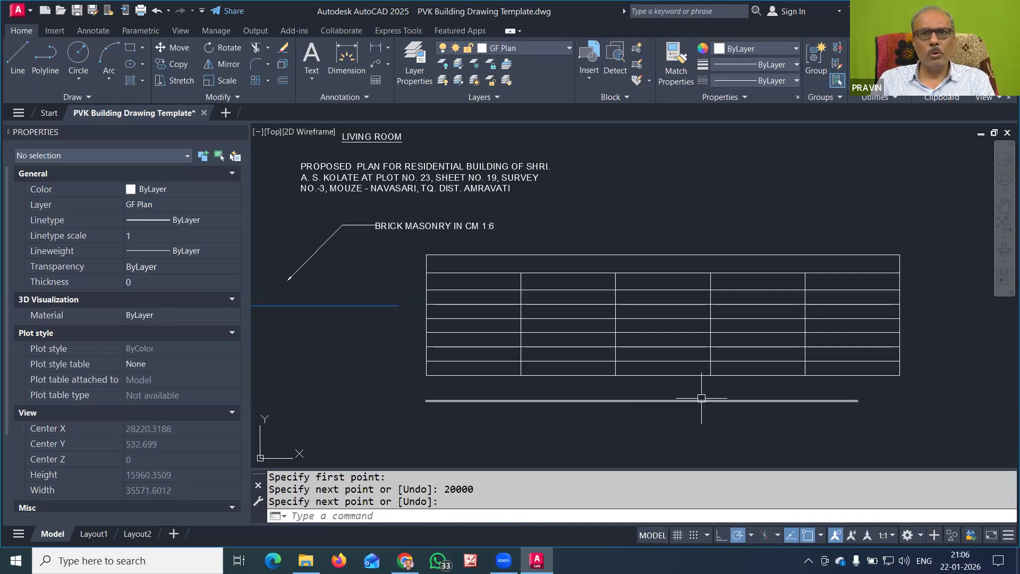
Narrow the table so its right edge ends at the line's end
{"action": "left_click", "coordinate": [672, 371]}
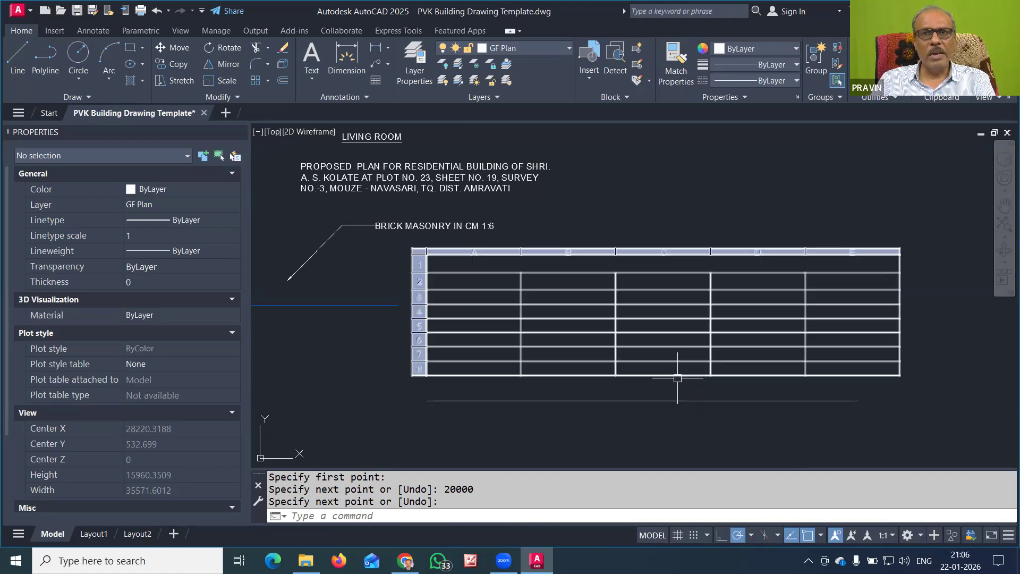
{"action": "left_click", "coordinate": [670, 373]}
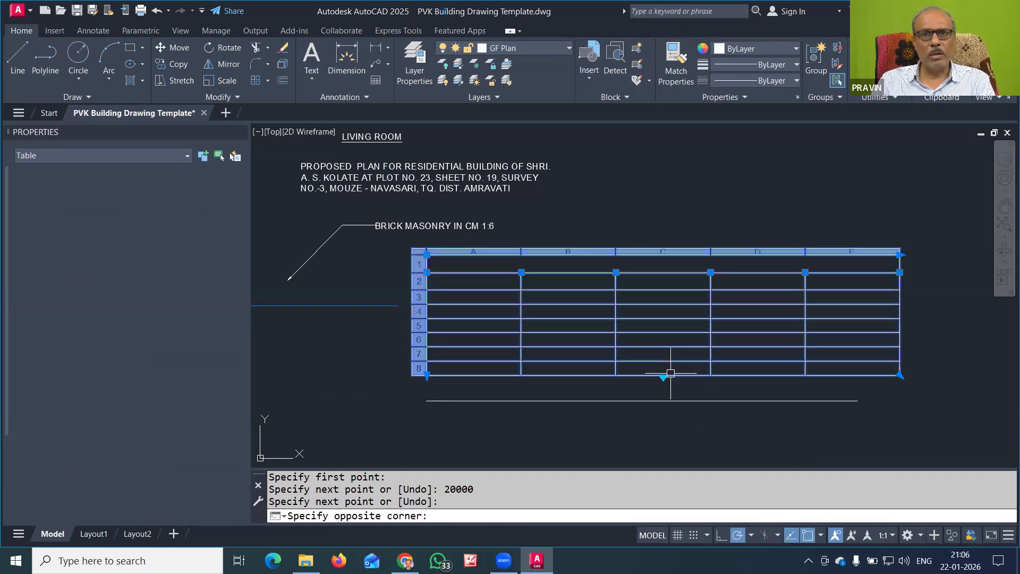
{"action": "left_click", "coordinate": [876, 372]}
{"action": "left_click", "coordinate": [899, 375]}
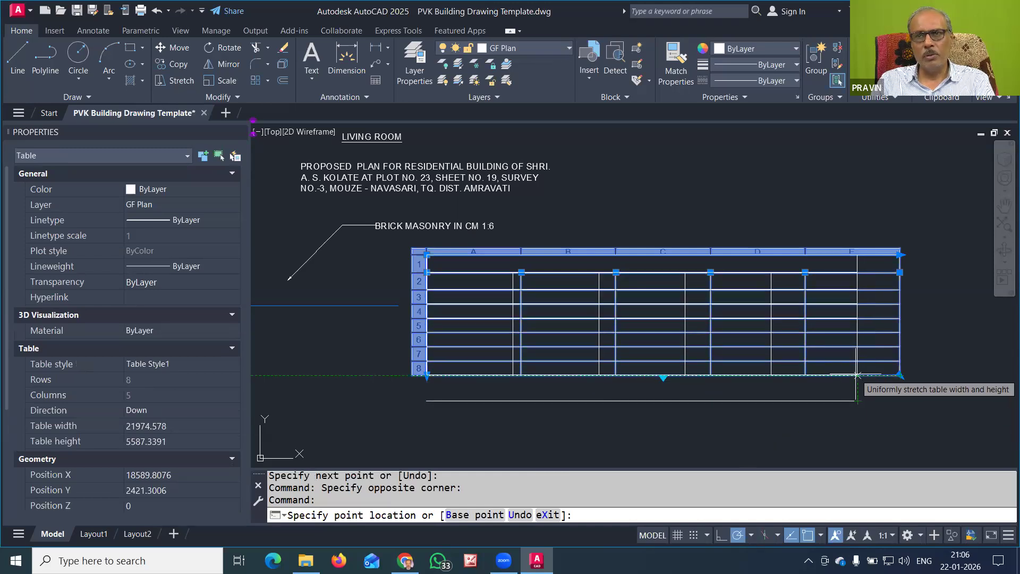
{"action": "left_click", "coordinate": [857, 376]}
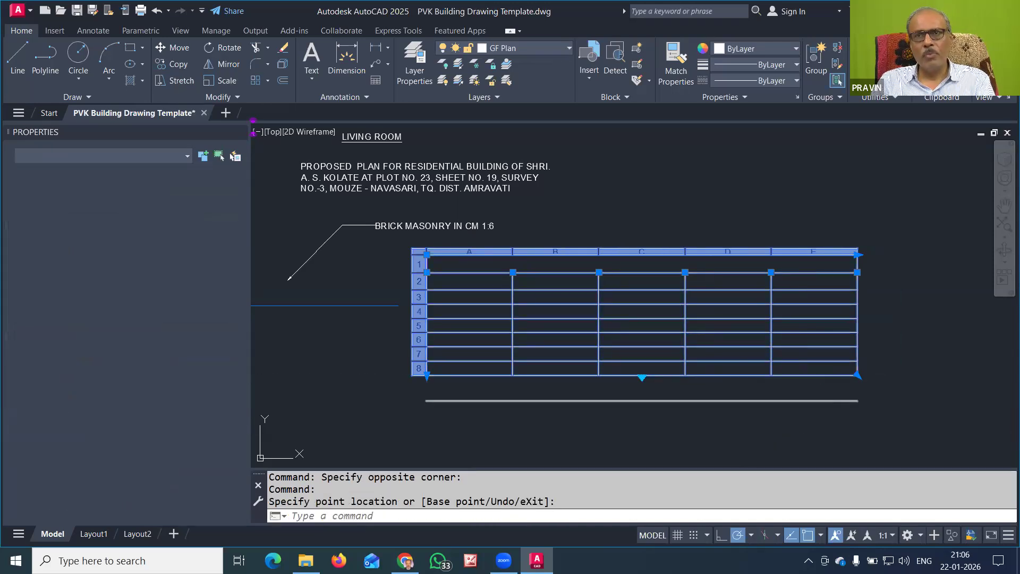
{"action": "key", "text": "Escape"}
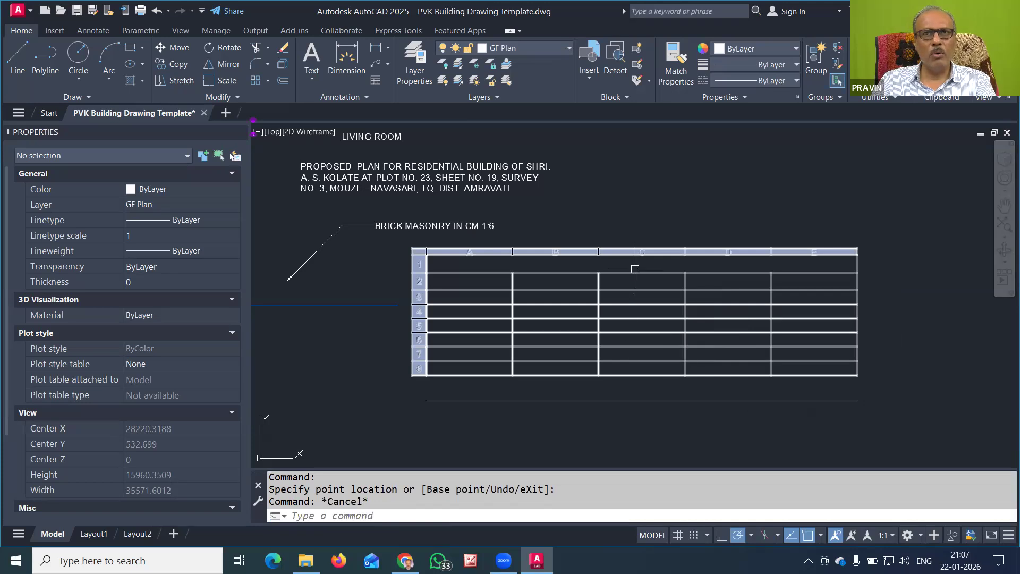
Title the table 'SCHEDULE OF OPENINGS'
{"action": "double_click", "coordinate": [635, 267]}
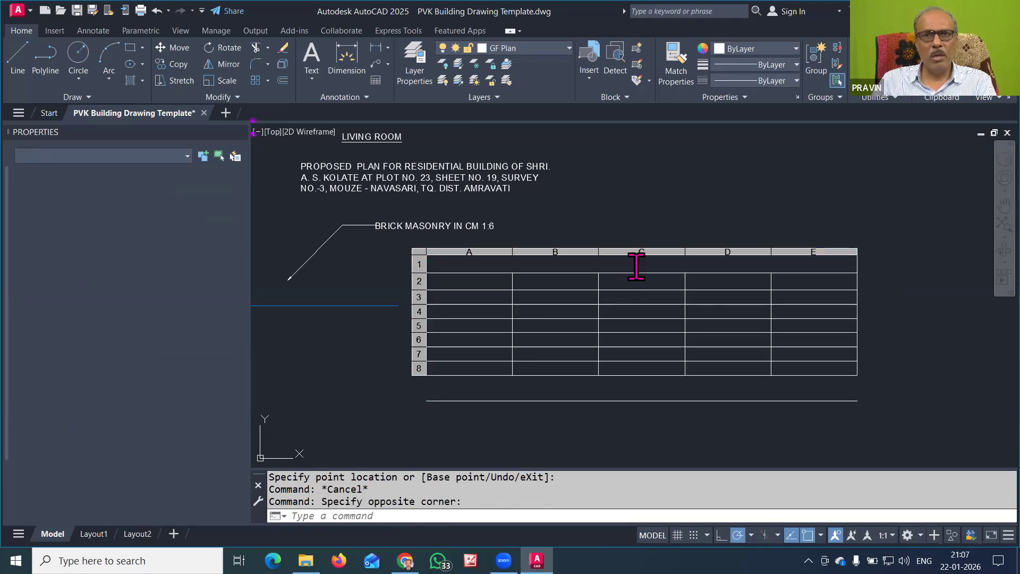
{"action": "type", "text": "SCHEDULE OF"}
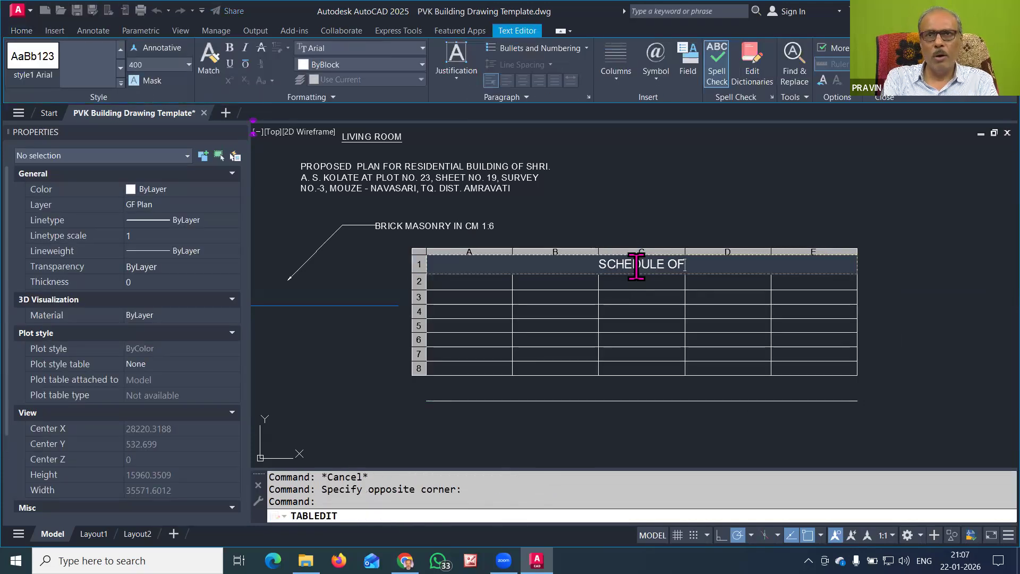
{"action": "type", "text": " OPENINGS"}
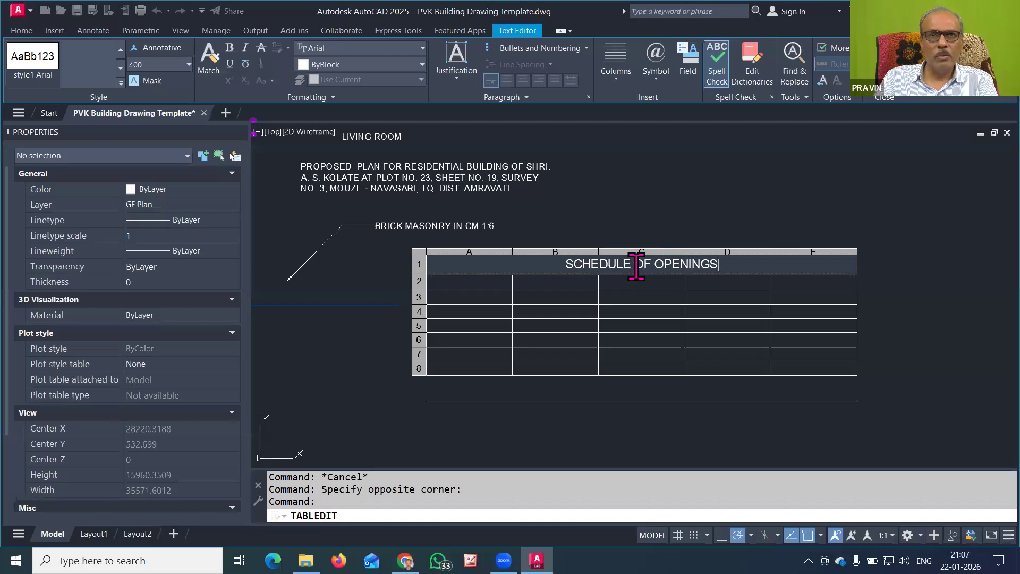
{"action": "left_click", "coordinate": [454, 278]}
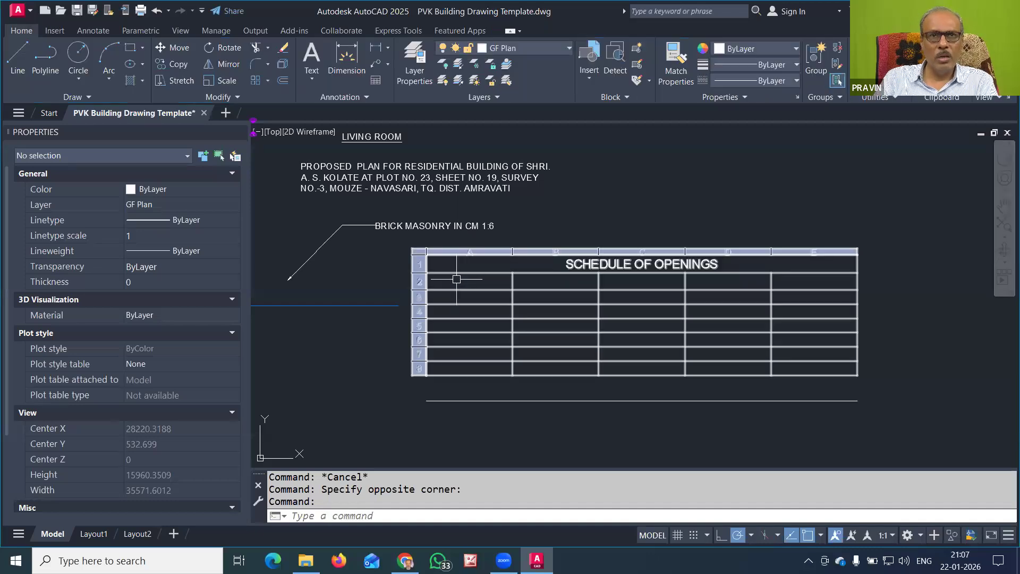
Enter the column headings SR., PARTICULAR, SYMBOL, SIZE and DESCRIPTION
{"action": "left_click", "coordinate": [454, 278]}
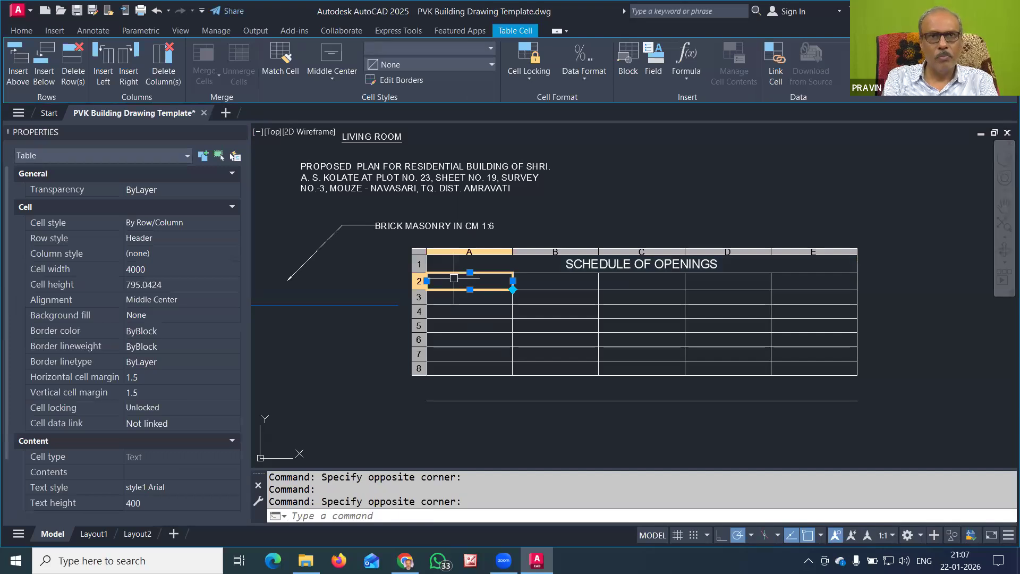
{"action": "type", "text": "SR."}
{"action": "key", "text": "Tab"}
{"action": "type", "text": "PAR"}
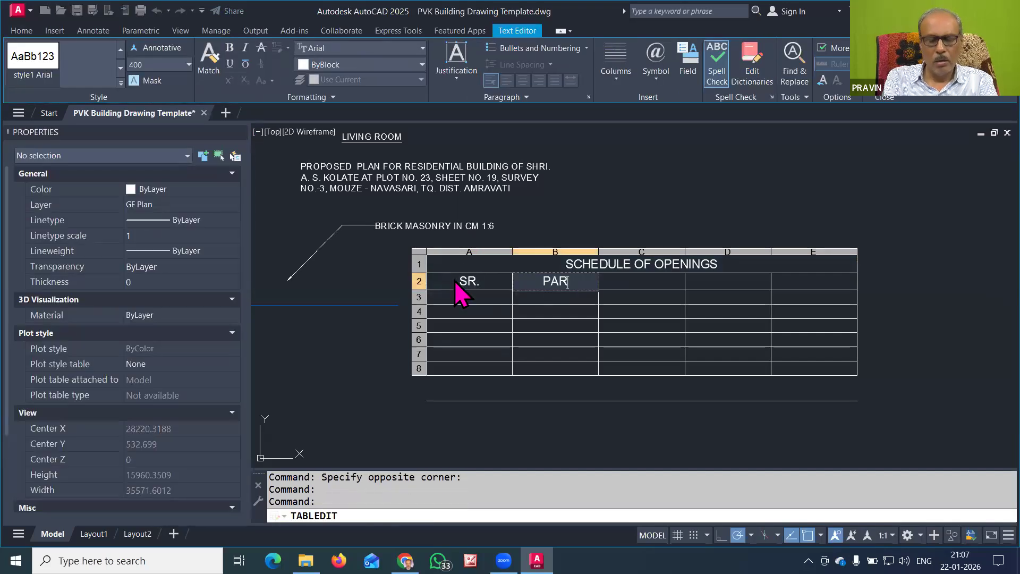
{"action": "type", "text": "TICULAR"}
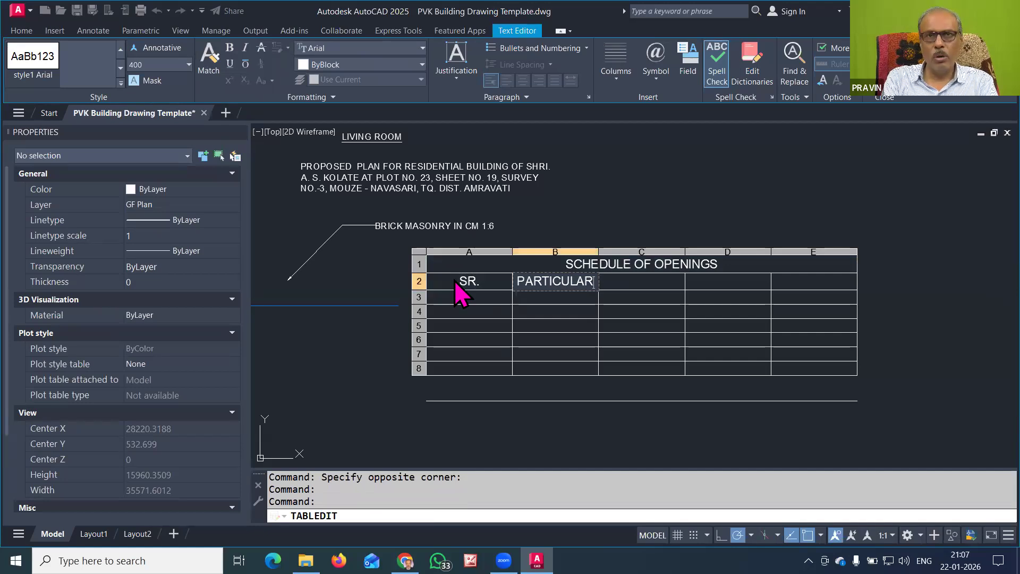
{"action": "key", "text": "Tab"}
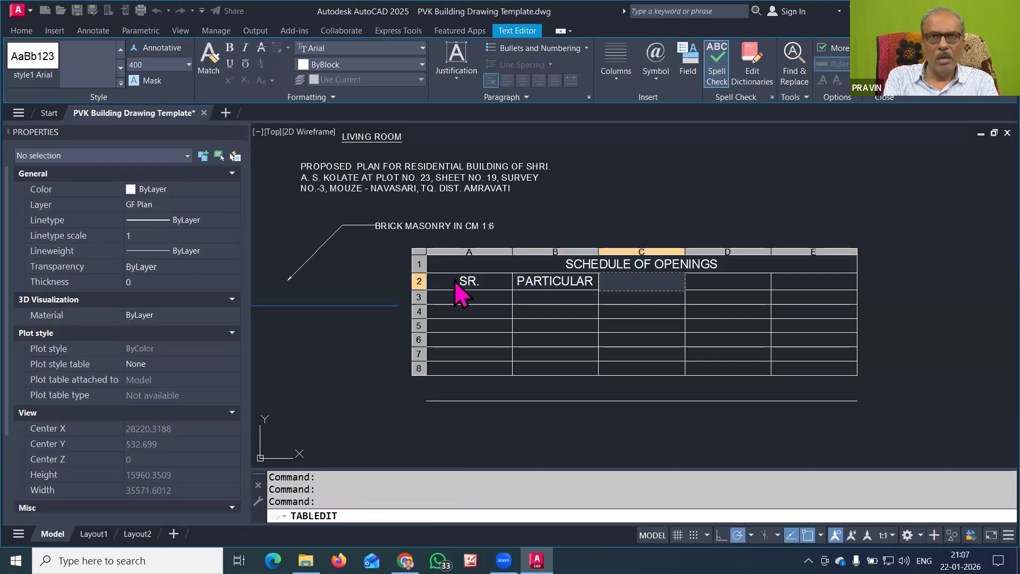
{"action": "type", "text": "SYMBOL"}
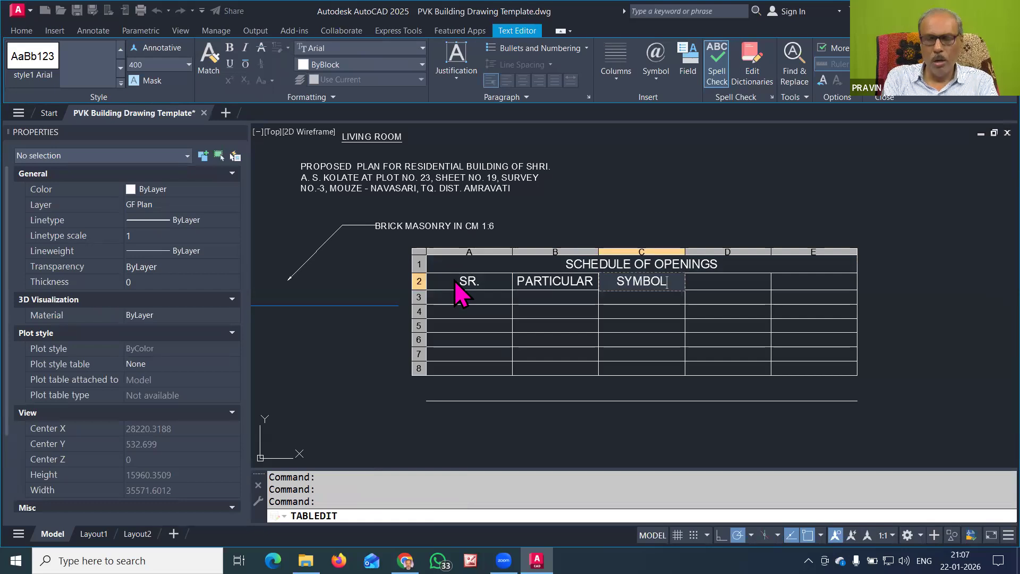
{"action": "key", "text": "Tab"}
{"action": "type", "text": "S"}
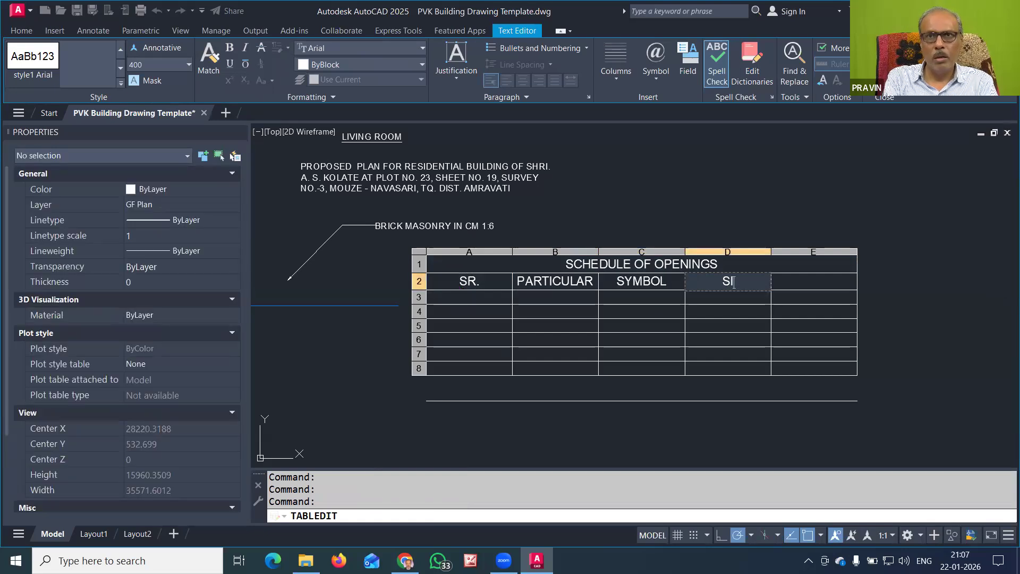
{"action": "key", "text": "Tab"}
{"action": "type", "text": "D"}
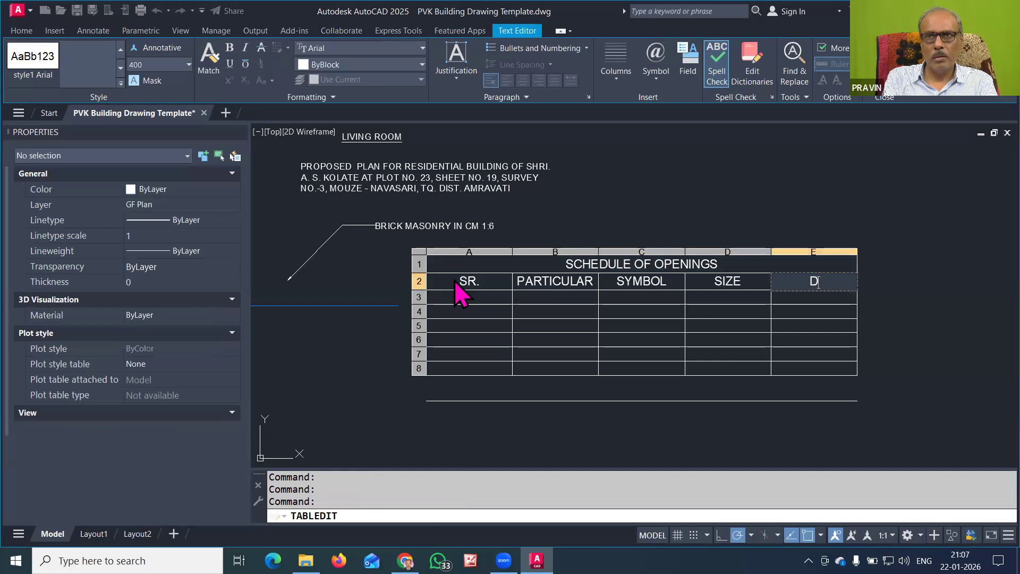
{"action": "type", "text": "ESCRIPTION"}
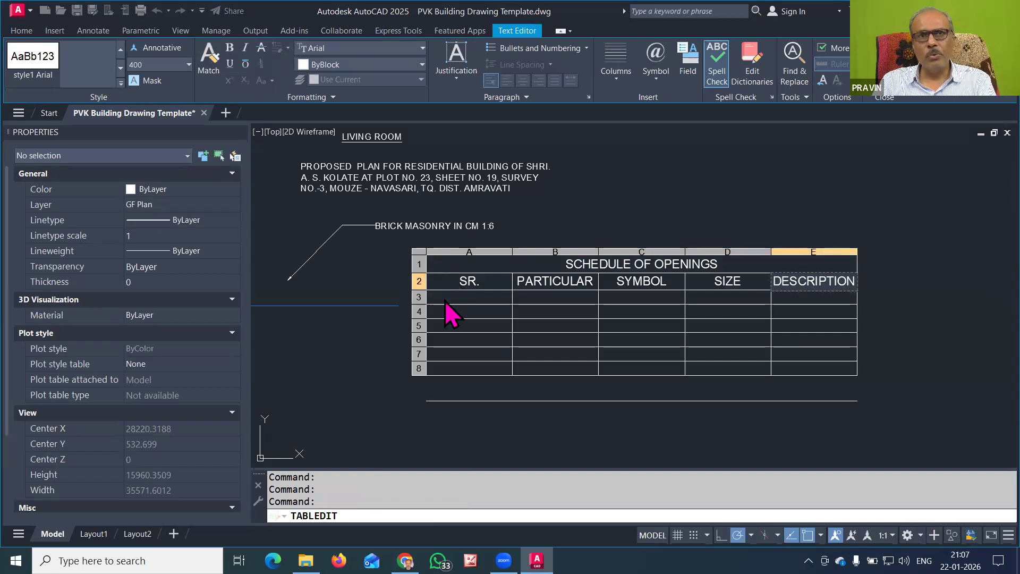
{"action": "key", "text": "Escape"}
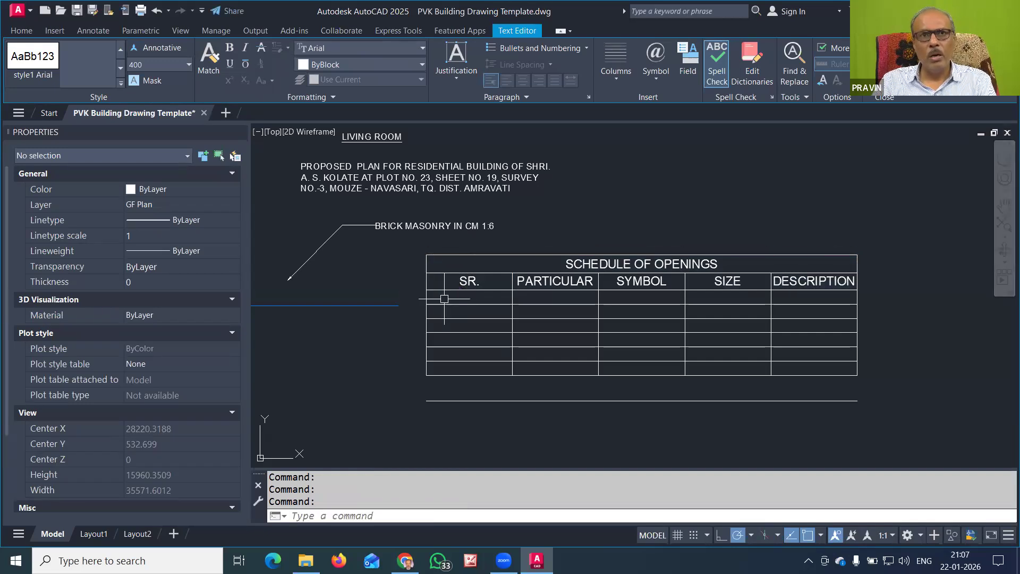
Narrow the SR. column until it just fits its heading
{"action": "left_click", "coordinate": [491, 280]}
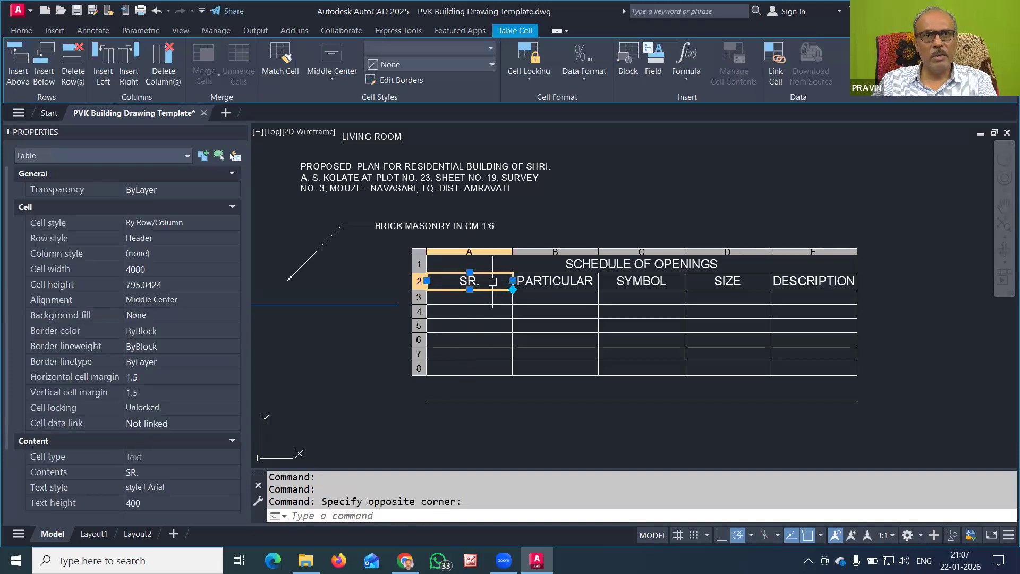
{"action": "left_click", "coordinate": [496, 281]}
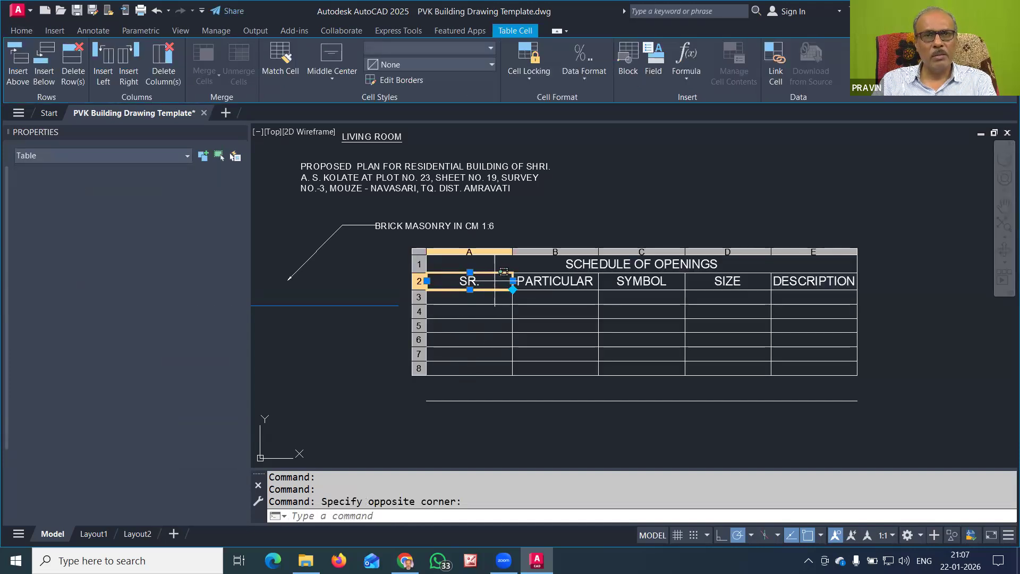
{"action": "left_click", "coordinate": [464, 363]}
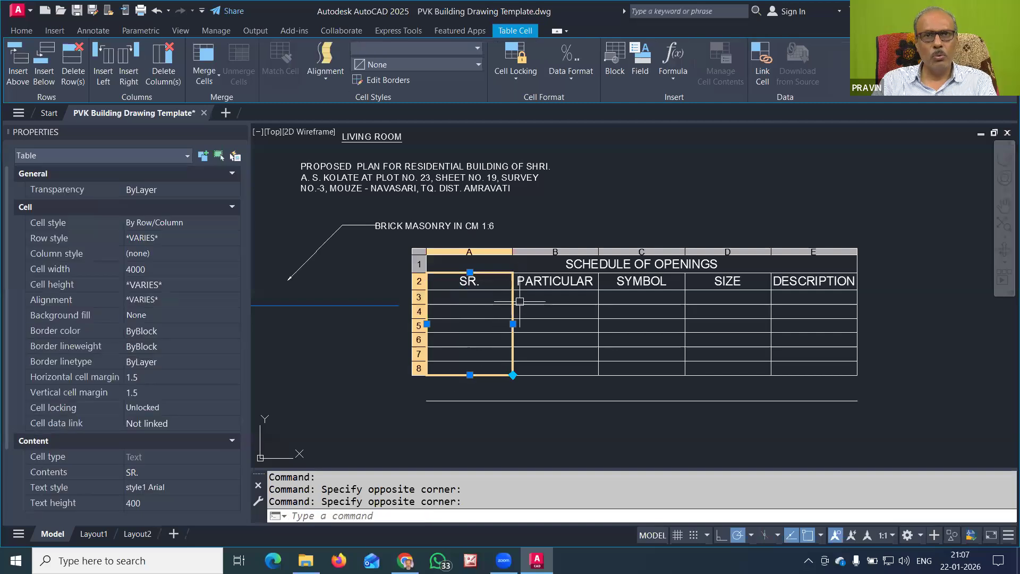
{"action": "left_click", "coordinate": [513, 323]}
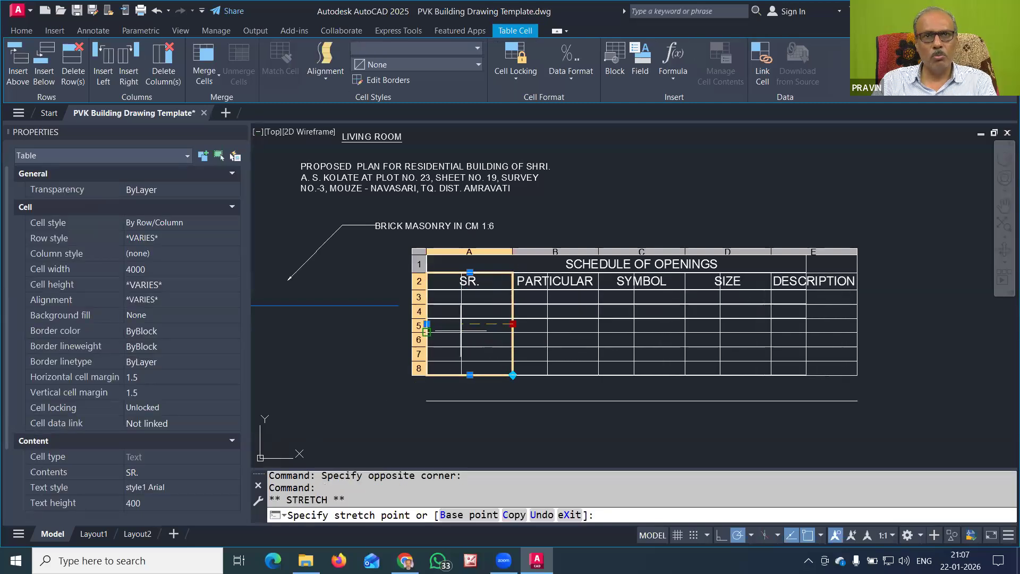
{"action": "left_click", "coordinate": [436, 328]}
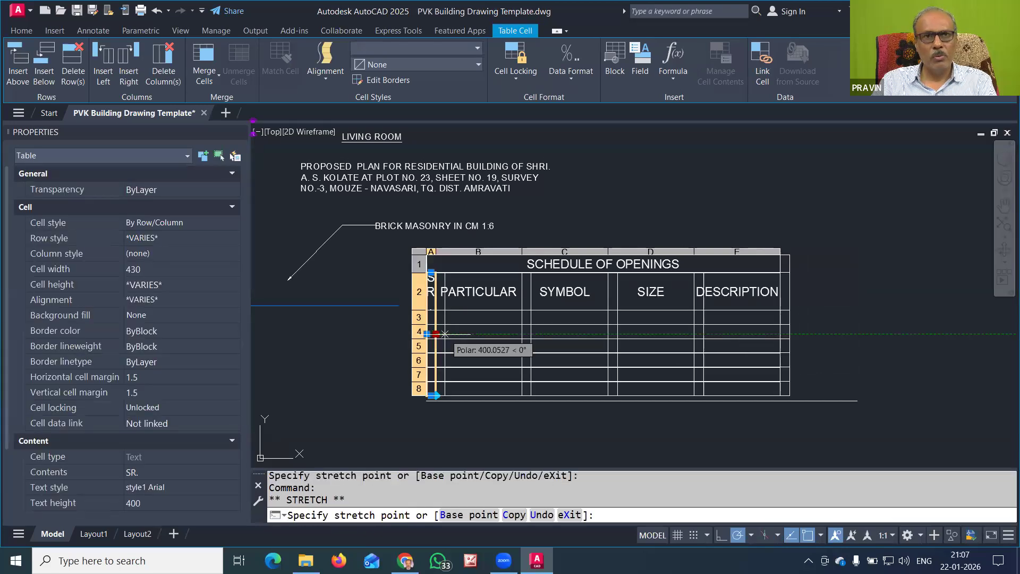
{"action": "left_click", "coordinate": [451, 333]}
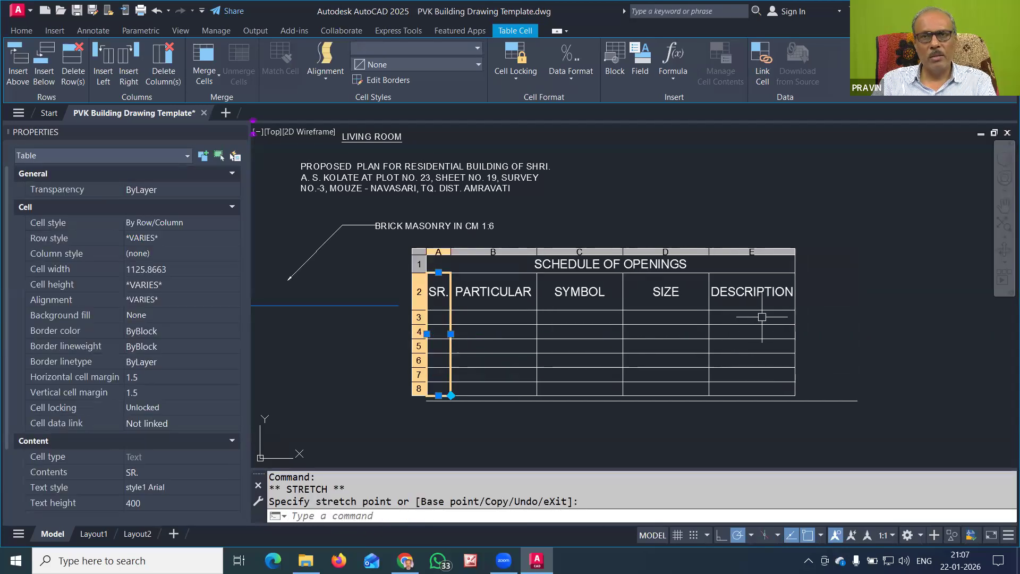
{"action": "key", "text": "Escape"}
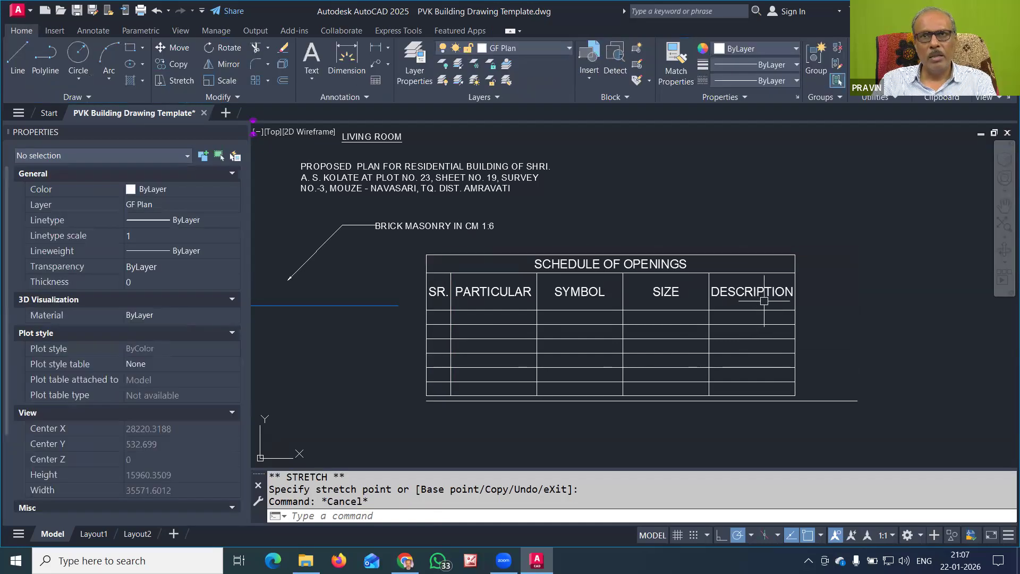
Select DESCRIPTION cells E3 to E8 and try an auto-fill, leaving them unchanged
{"action": "left_click", "coordinate": [758, 316]}
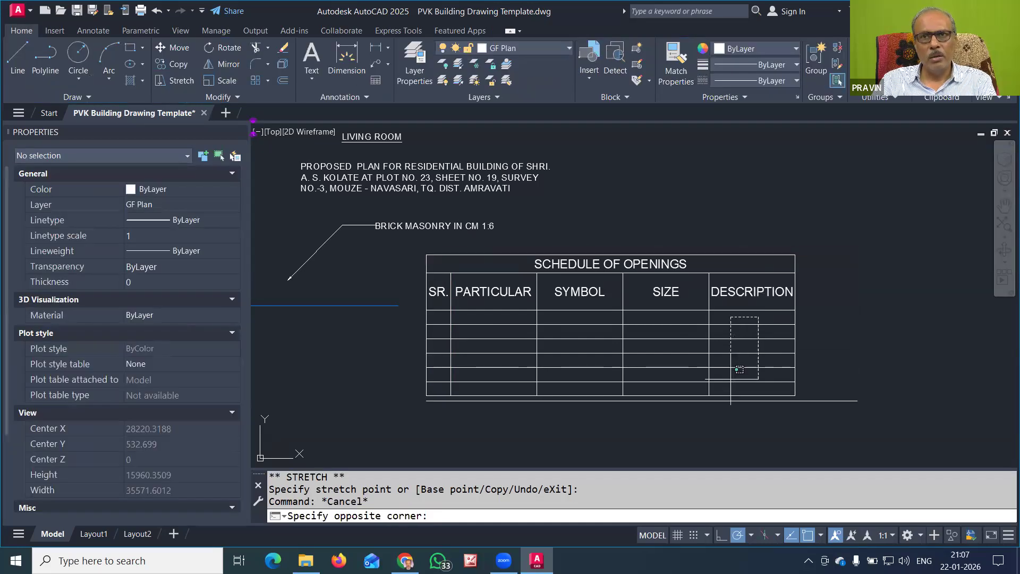
{"action": "left_click", "coordinate": [735, 386]}
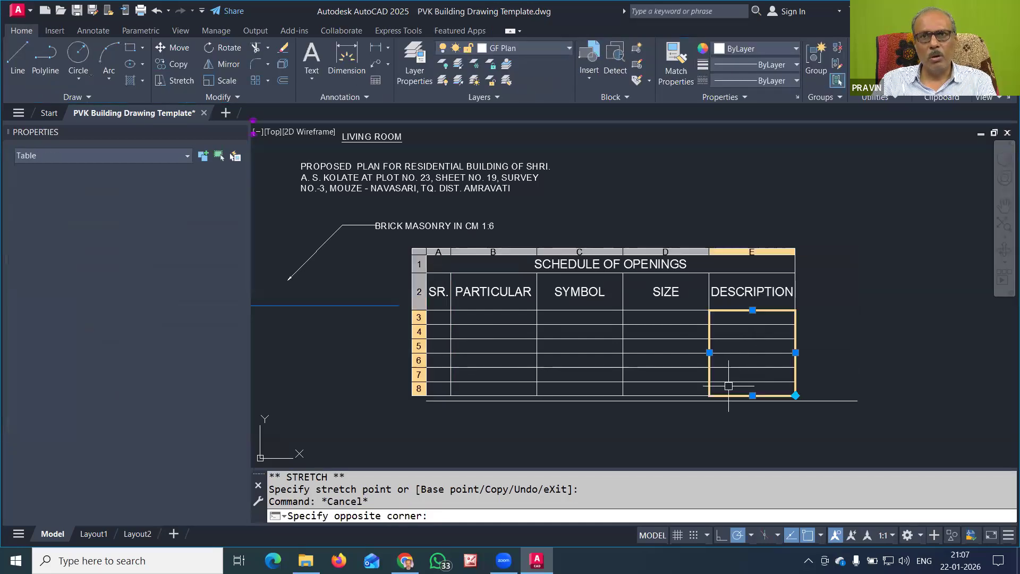
{"action": "left_click", "coordinate": [795, 396]}
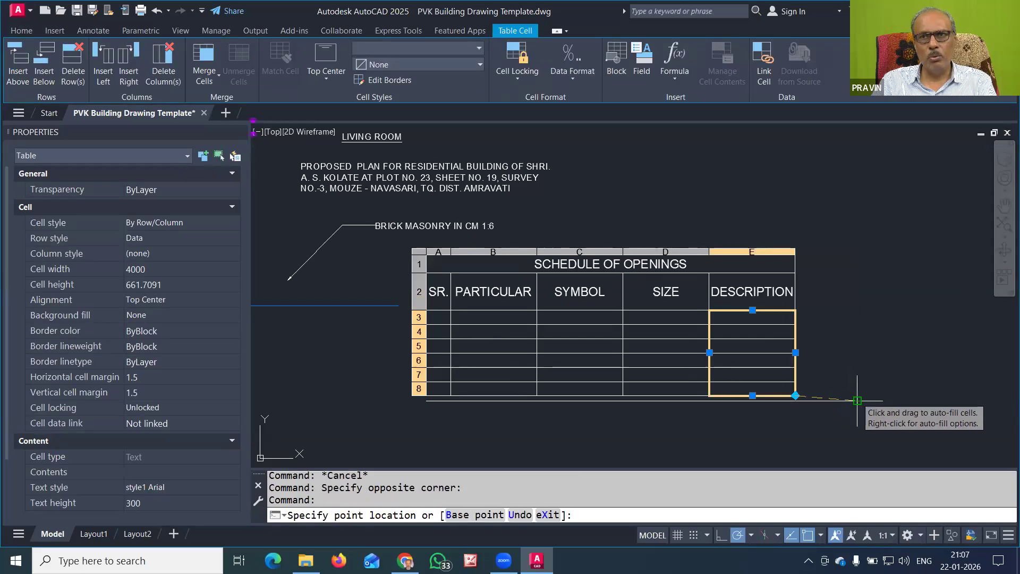
{"action": "left_click", "coordinate": [854, 394]}
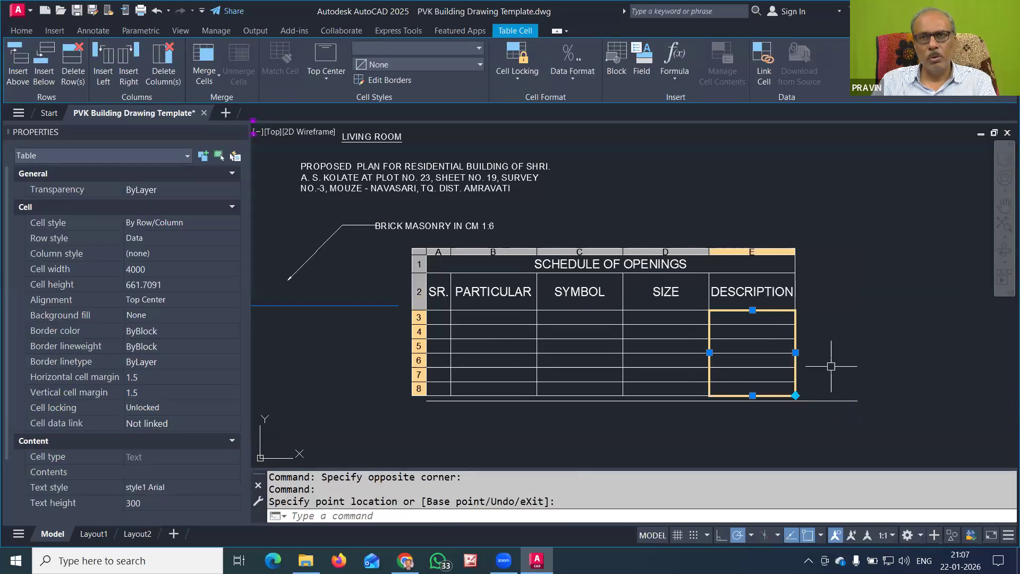
{"action": "key", "text": "Escape"}
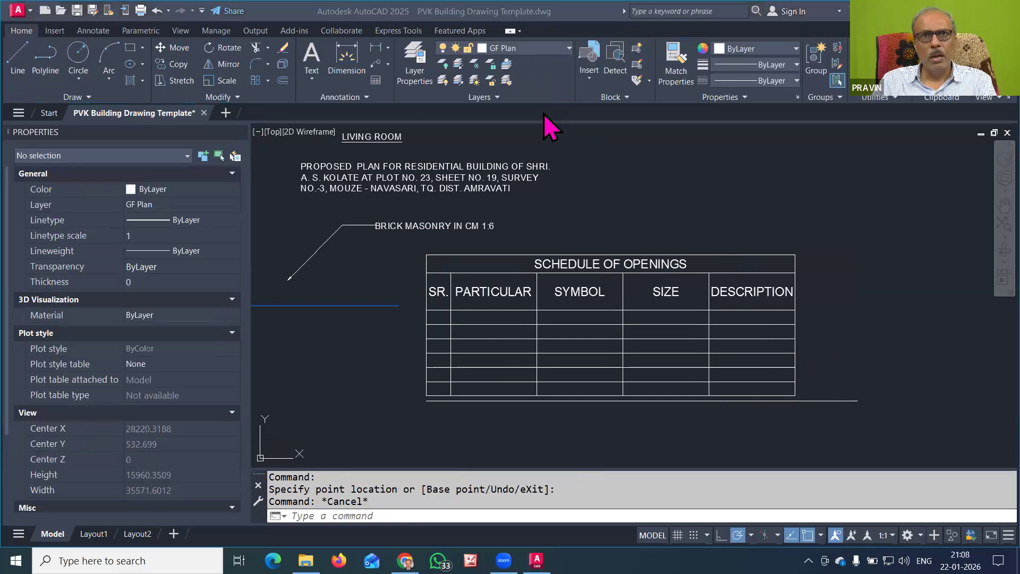
{"action": "left_click", "coordinate": [445, 319]}
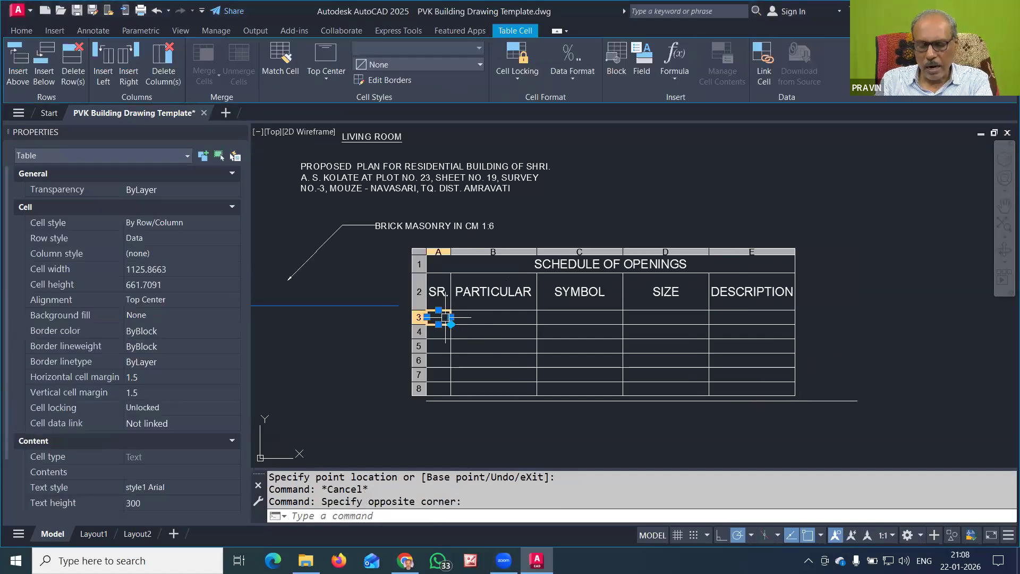
Enter serial numbers 1 to 6 in cells A3 through A8
{"action": "double_click", "coordinate": [445, 317]}
{"action": "type", "text": "1"}
{"action": "key", "text": "Return"}
{"action": "type", "text": "2"}
{"action": "key", "text": "Return"}
{"action": "type", "text": "3"}
{"action": "key", "text": "Return"}
{"action": "type", "text": "4"}
{"action": "key", "text": "Return"}
{"action": "type", "text": "5"}
{"action": "key", "text": "Return"}
{"action": "type", "text": "6"}
{"action": "key", "text": "Escape"}
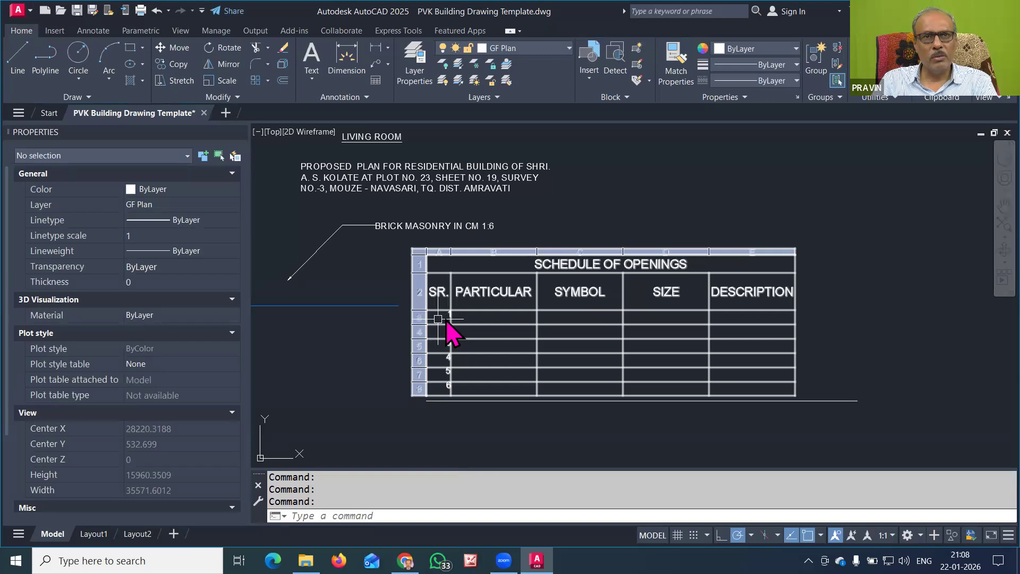
Set the serial number cells A3:A8 to Middle Center alignment
{"action": "left_click_drag", "start_coordinate": [438, 318], "coordinate": [434, 391]}
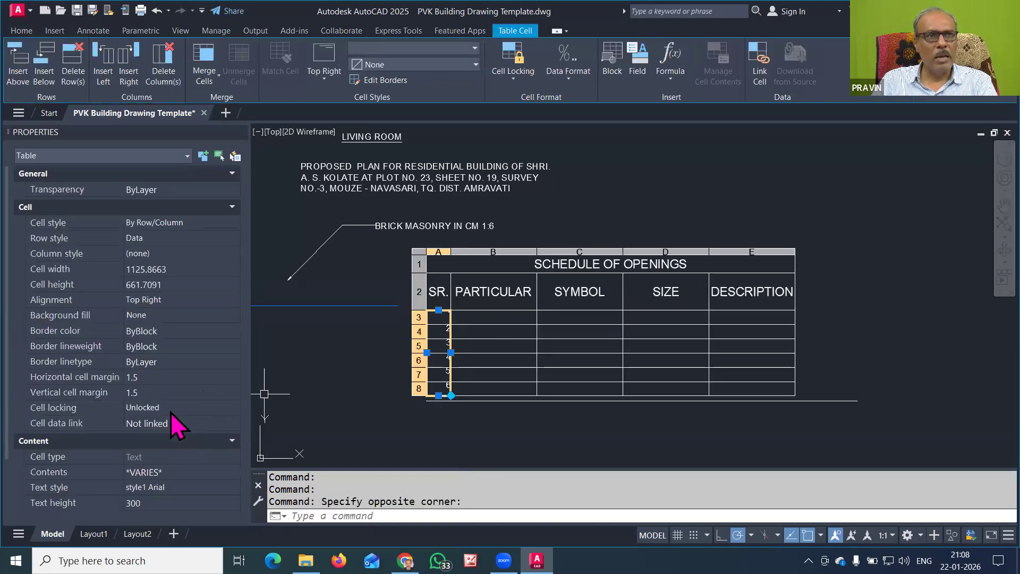
{"action": "left_click", "coordinate": [167, 300]}
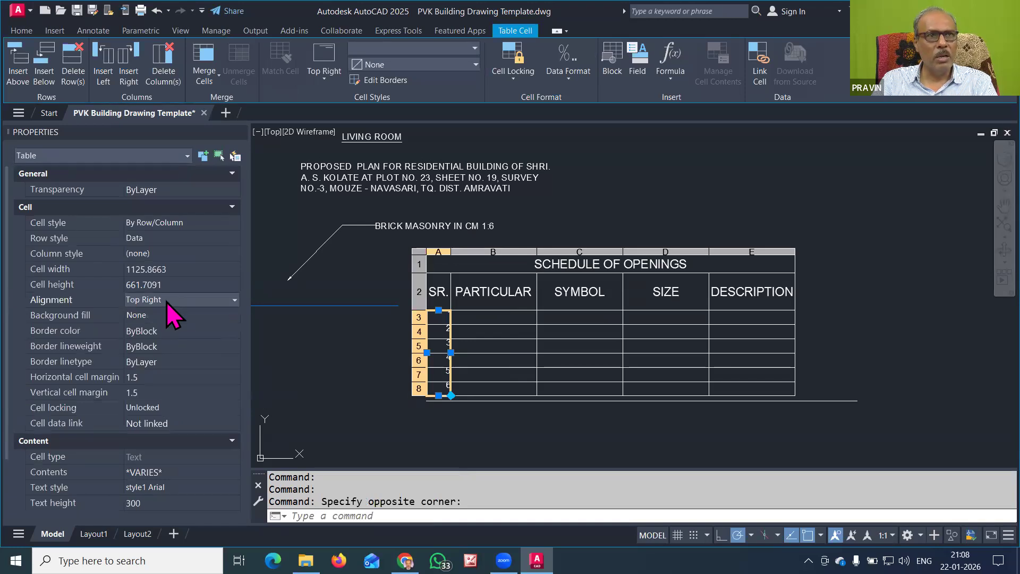
{"action": "left_click", "coordinate": [200, 301]}
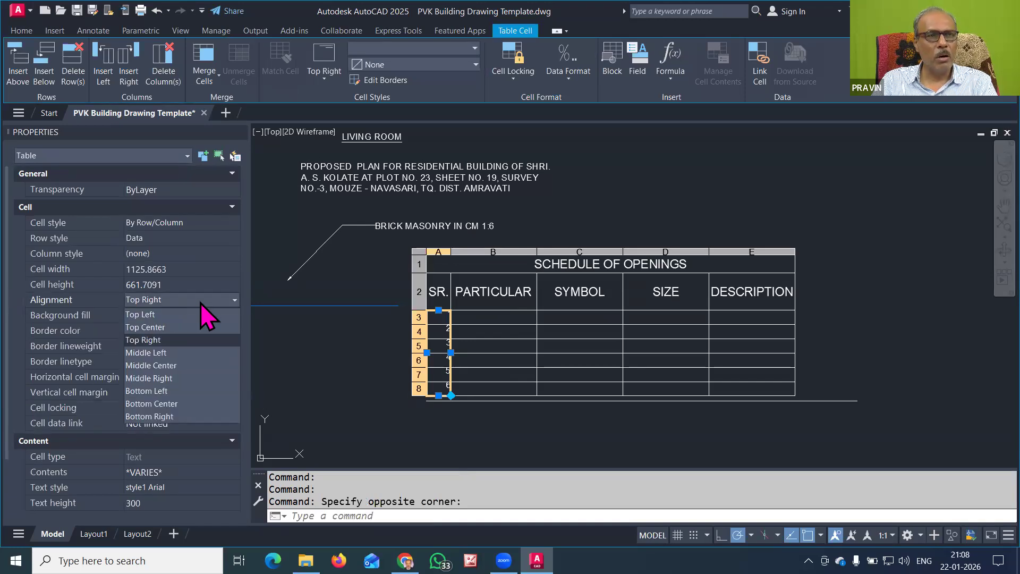
{"action": "left_click", "coordinate": [174, 326]}
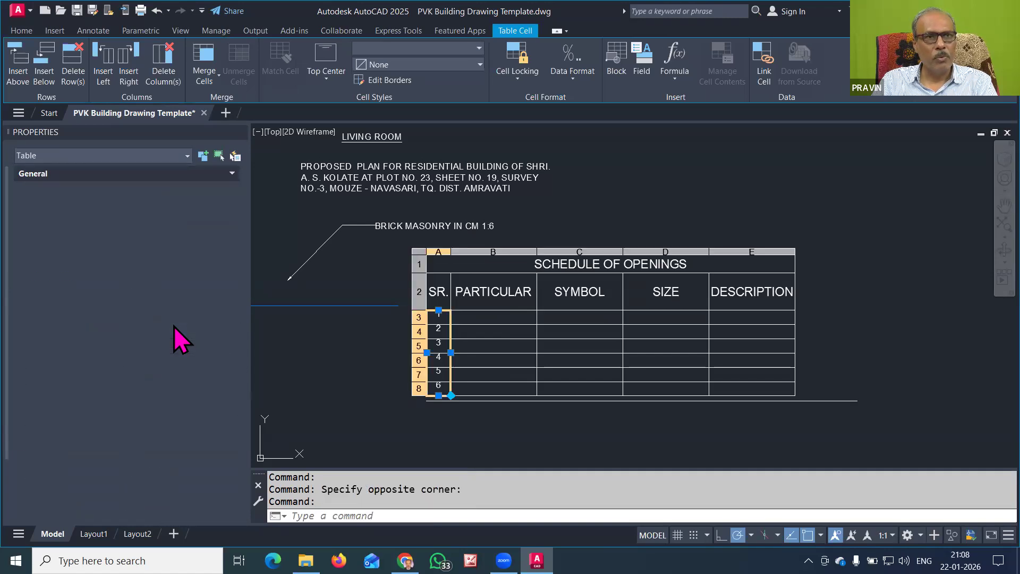
{"action": "left_click", "coordinate": [170, 303]}
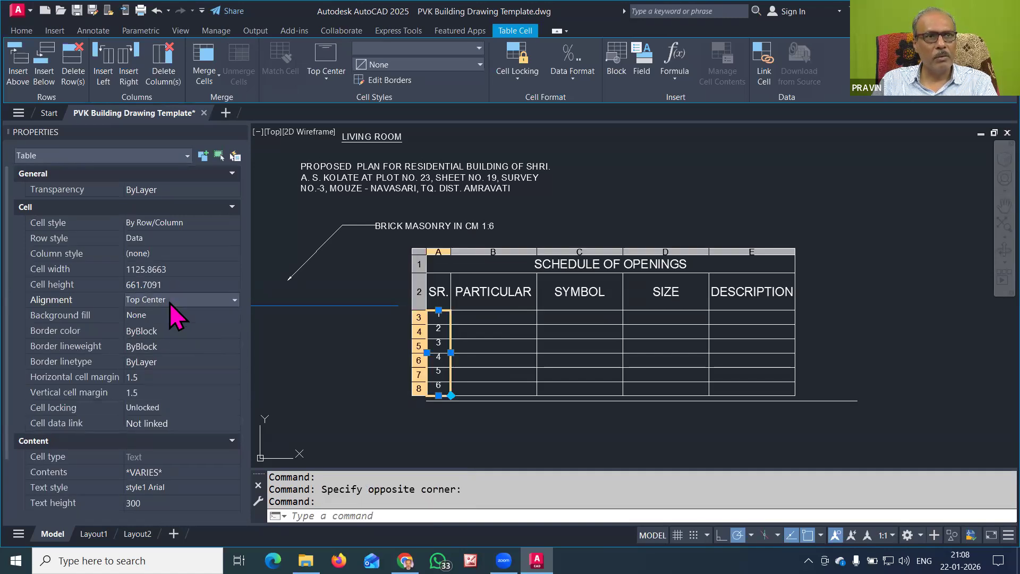
{"action": "left_click", "coordinate": [170, 303]}
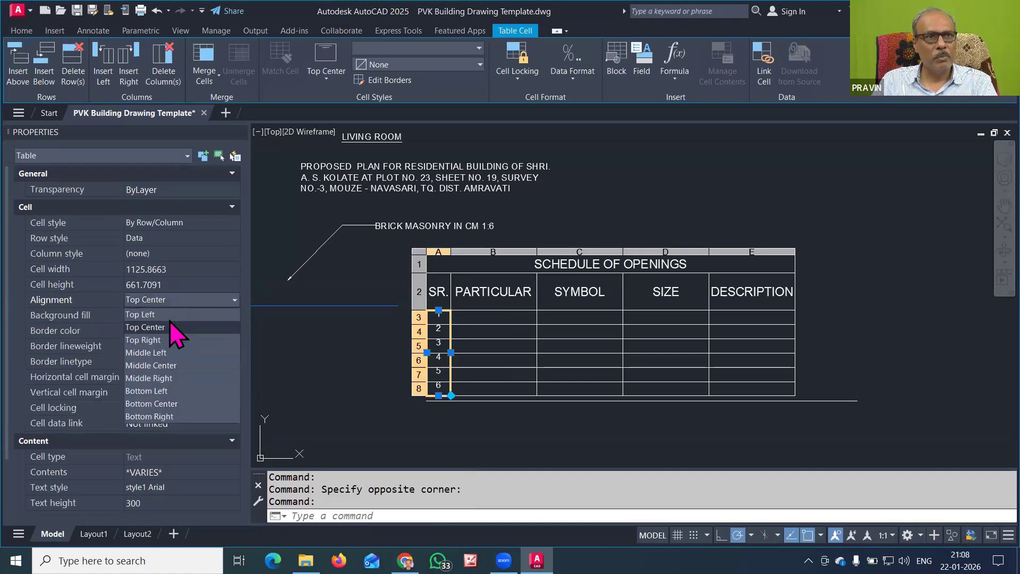
{"action": "left_click", "coordinate": [170, 365]}
{"action": "left_click", "coordinate": [472, 316]}
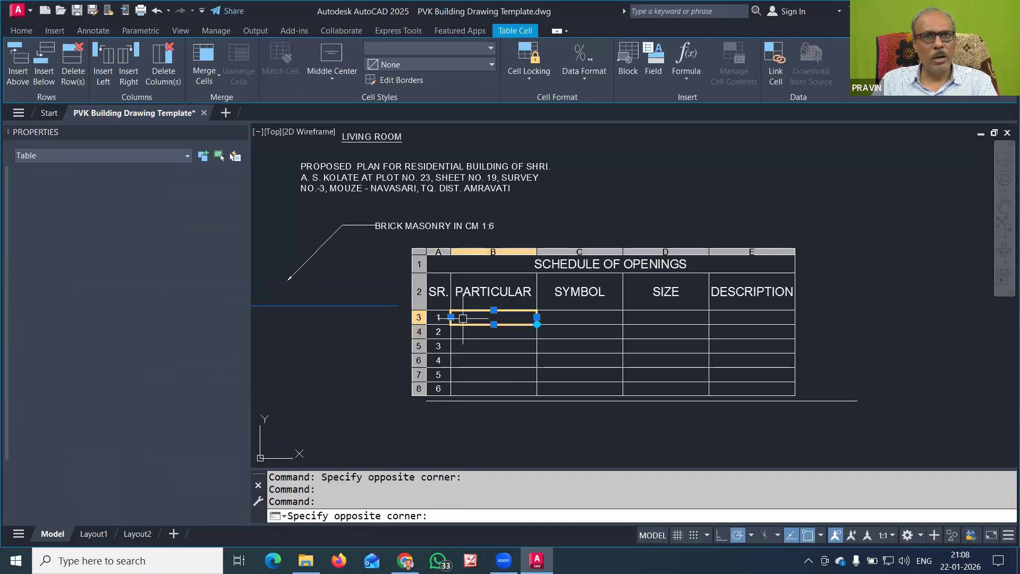
Enter MAIN DOOR, ROOM DOOR and TOILET DOOR in cells B3 to B5
{"action": "double_click", "coordinate": [473, 317]}
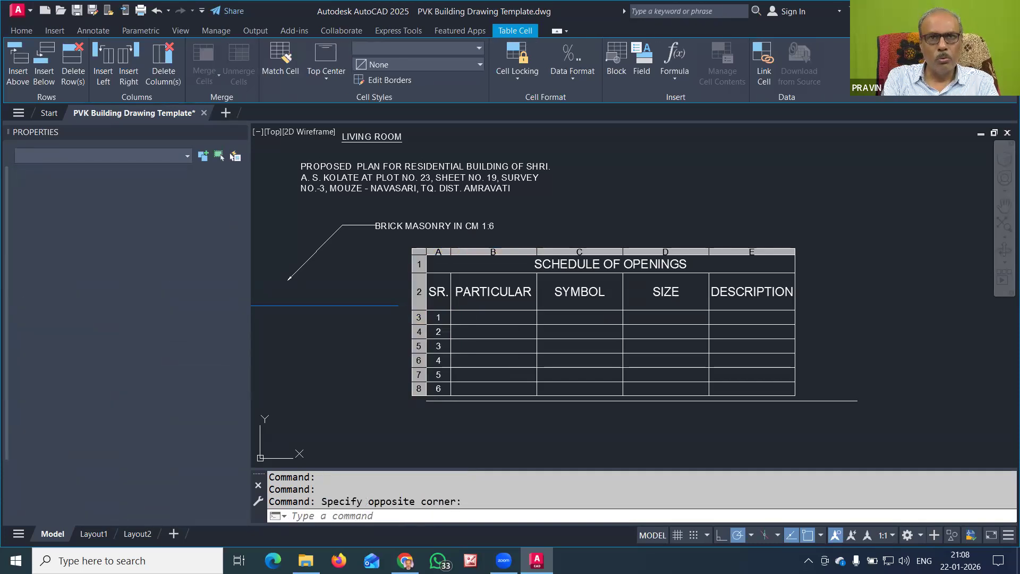
{"action": "type", "text": "DD"}
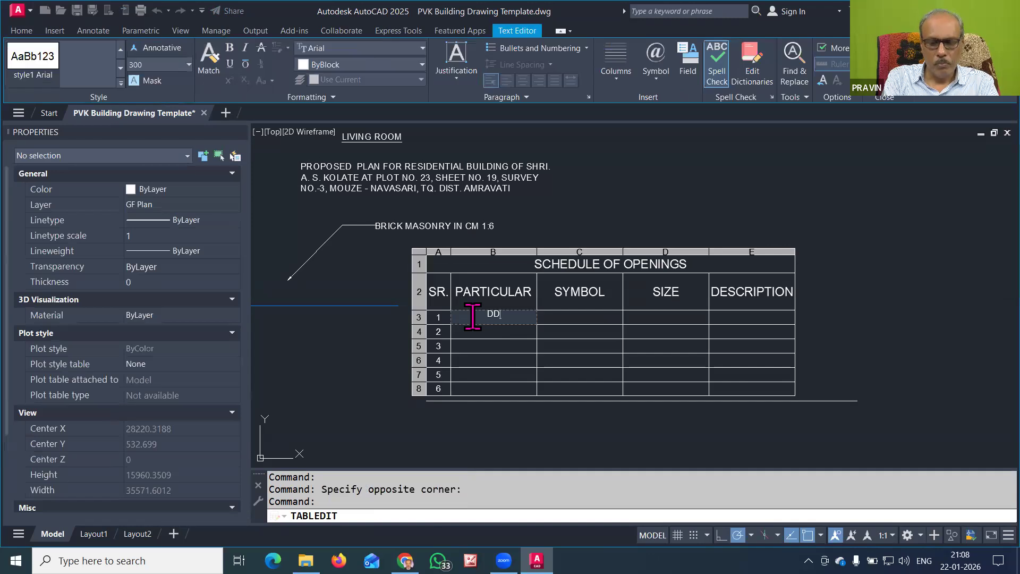
{"action": "type", "text": "R"}
{"action": "key", "text": "Return"}
{"action": "type", "text": "ROOM DOOR"}
{"action": "key", "text": "Return"}
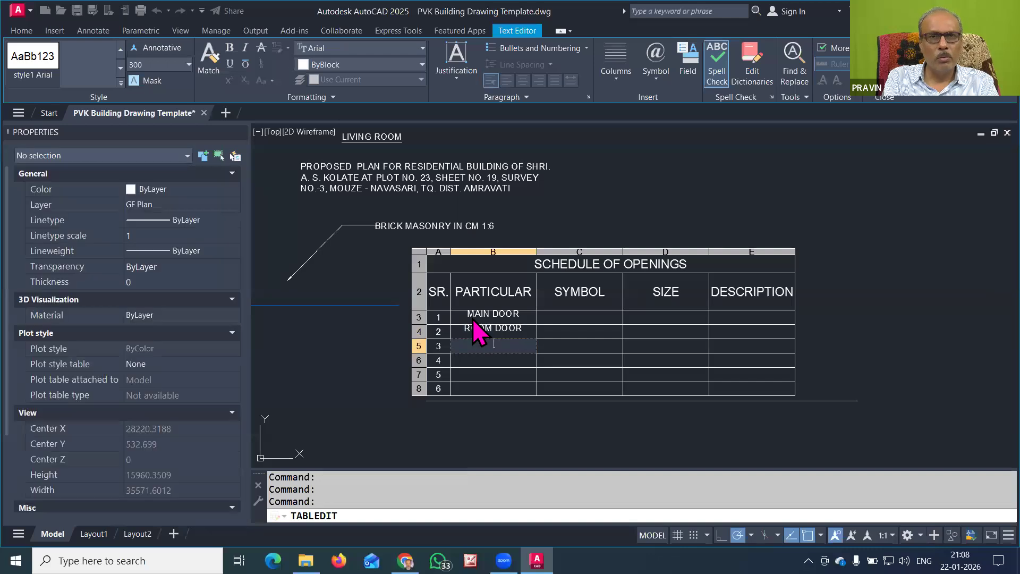
{"action": "type", "text": "TOILET DOOR"}
{"action": "key", "text": "Return"}
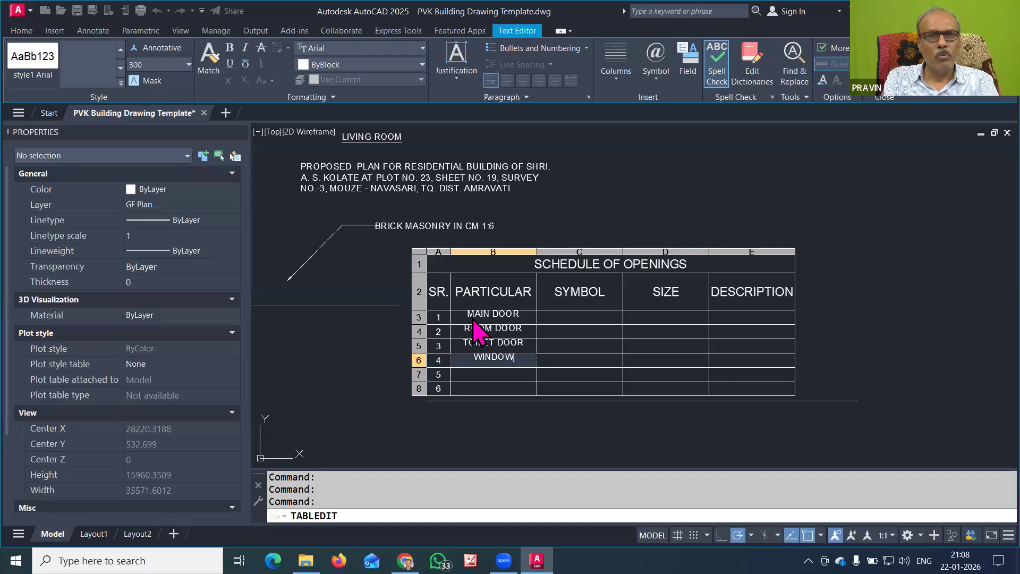
Enter WINDOW-1, WINDOW-2 and VENTILATOR-1 in cells B6 to B8
{"action": "type", "text": "WINDOW-1"}
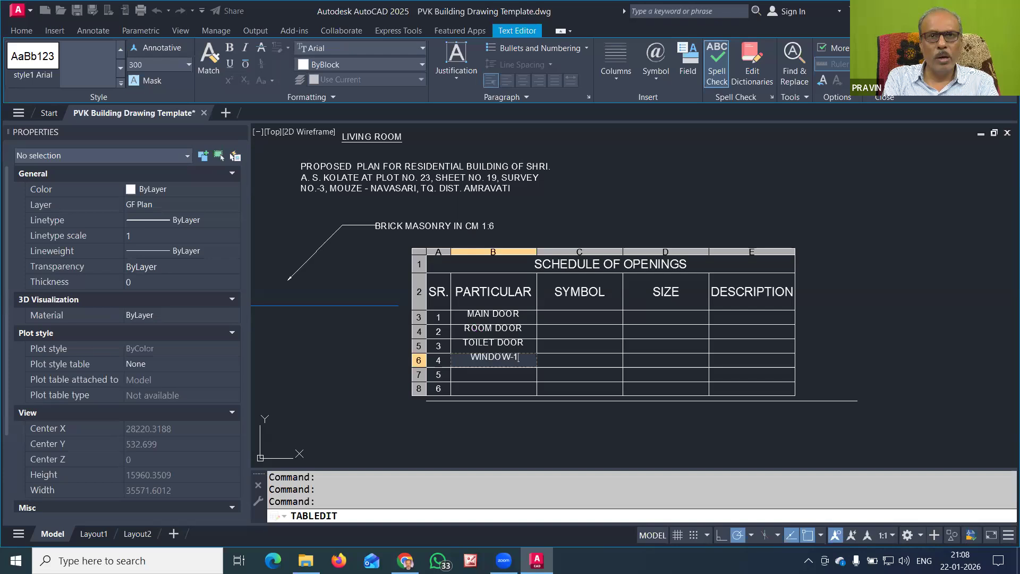
{"action": "key", "text": "Return"}
{"action": "type", "text": "INDO"}
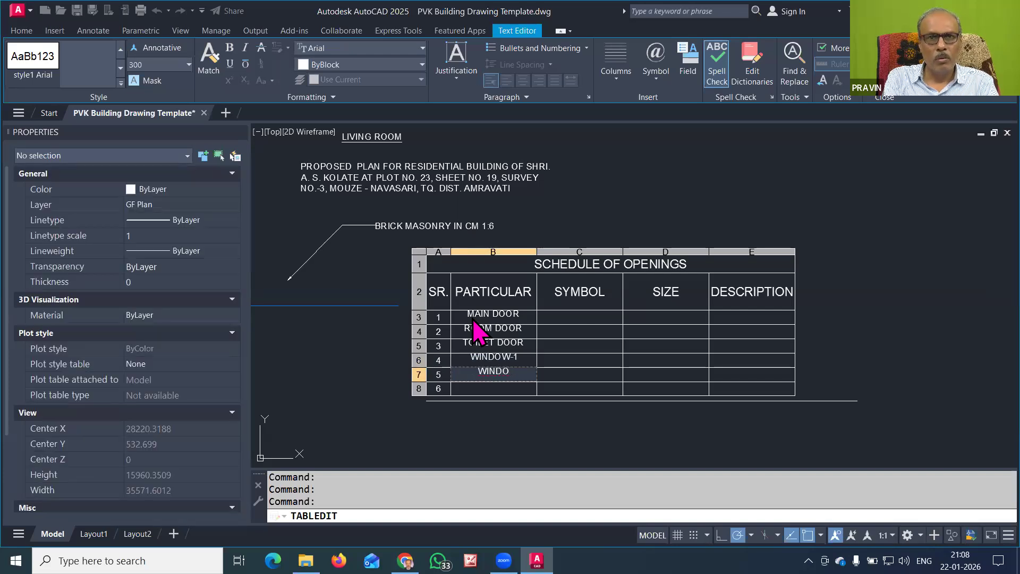
{"action": "type", "text": "W-2"}
{"action": "key", "text": "Return"}
{"action": "type", "text": "VENTILATOR-1"}
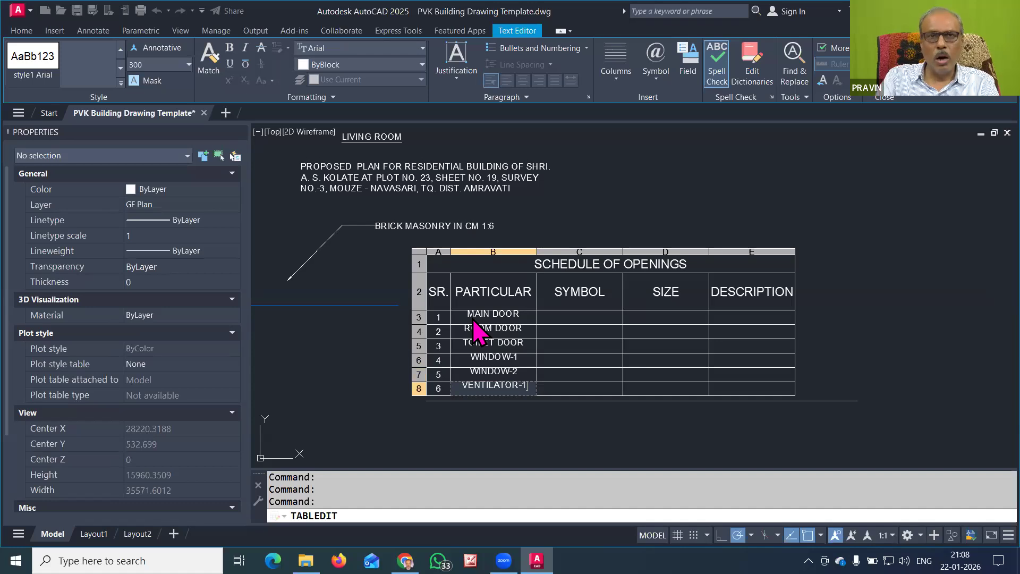
{"action": "key", "text": "Escape"}
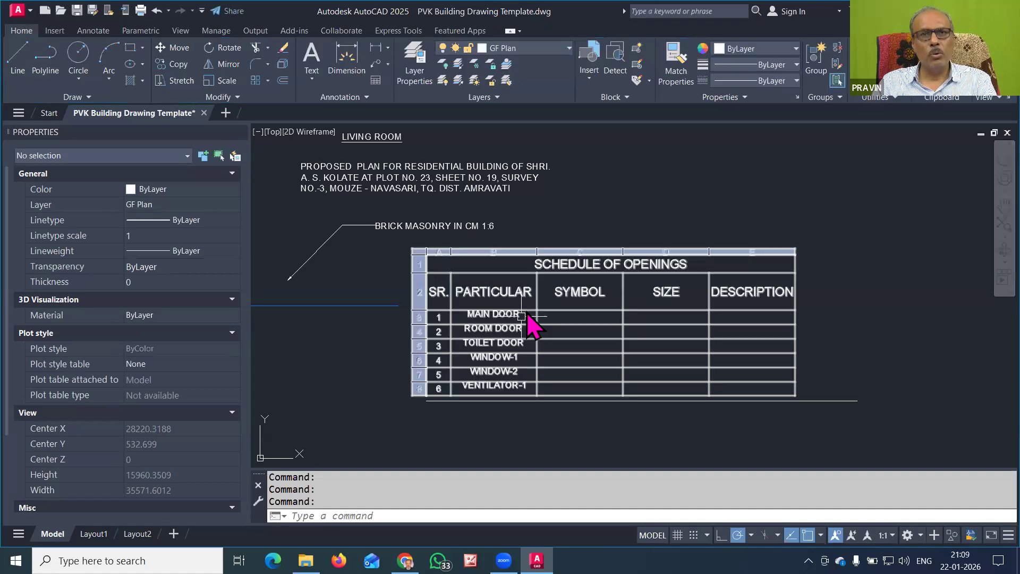
{"action": "left_click", "coordinate": [526, 320]}
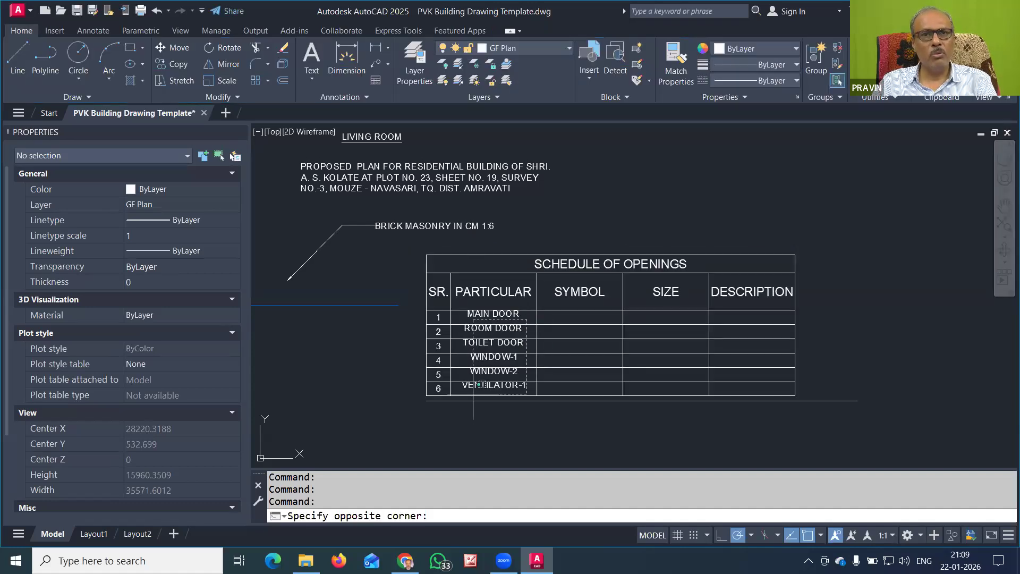
Middle-centre the six PARTICULAR entries in cells B3 to B8
{"action": "left_click", "coordinate": [474, 390]}
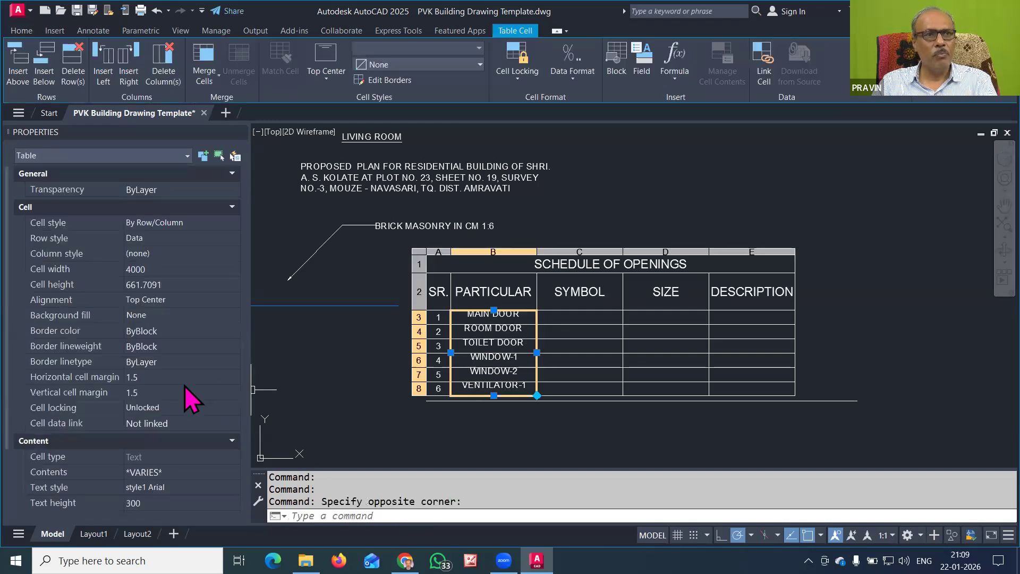
{"action": "left_click", "coordinate": [156, 302]}
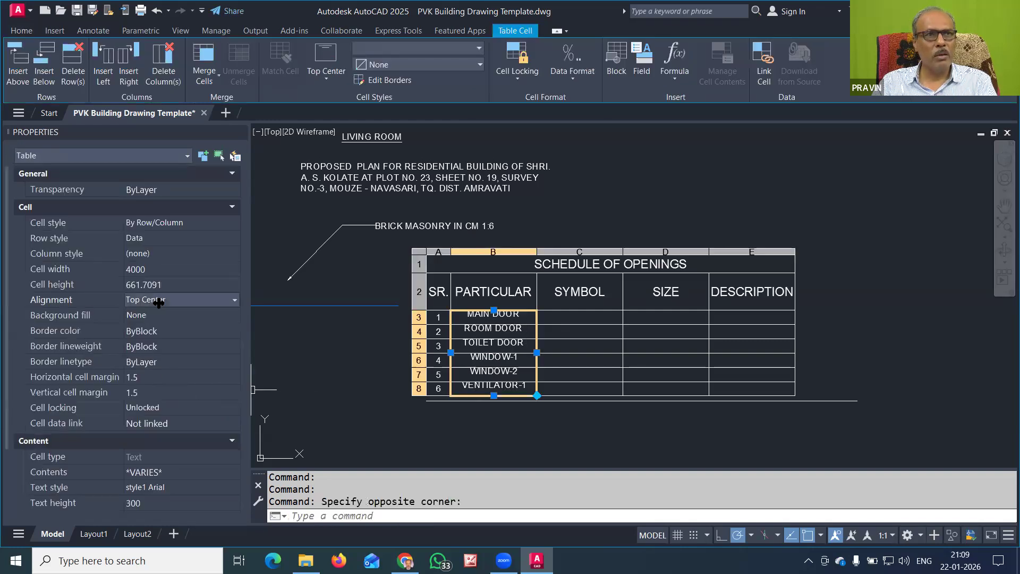
{"action": "left_click", "coordinate": [175, 300]}
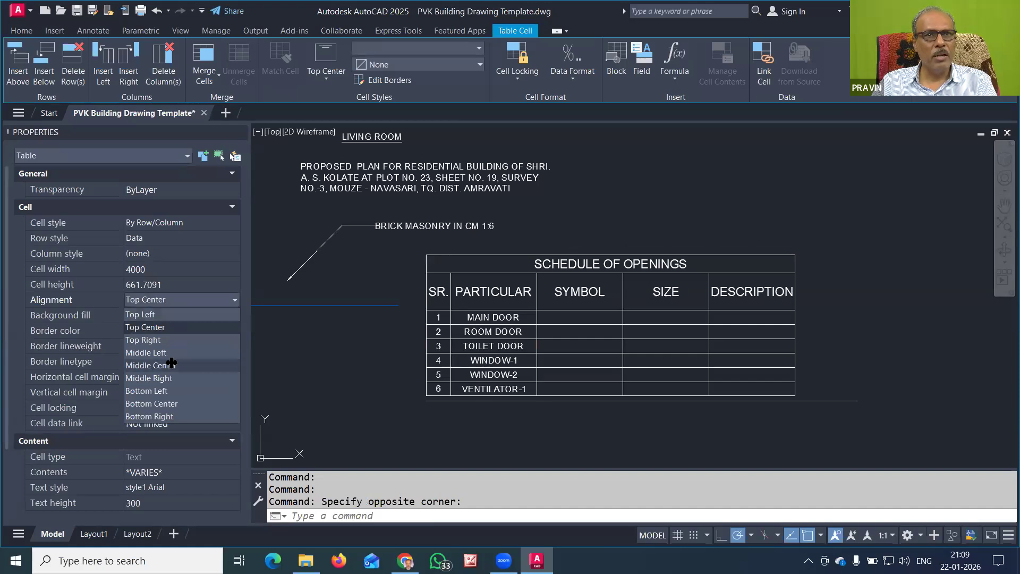
{"action": "left_click", "coordinate": [171, 365]}
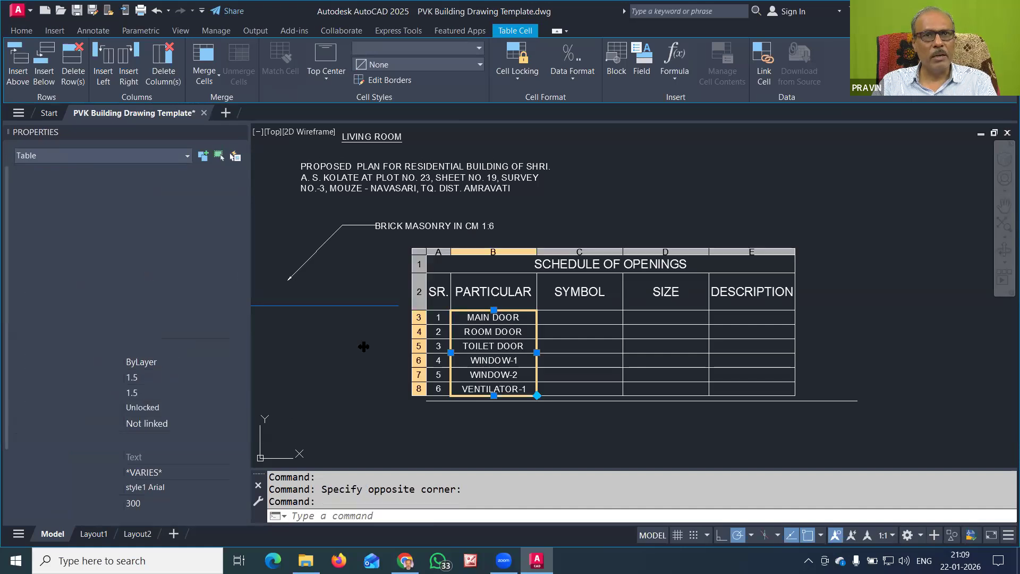
Fill the SYMBOL column with D1, D2, D3, W1, W2 and V1
{"action": "left_click", "coordinate": [575, 317]}
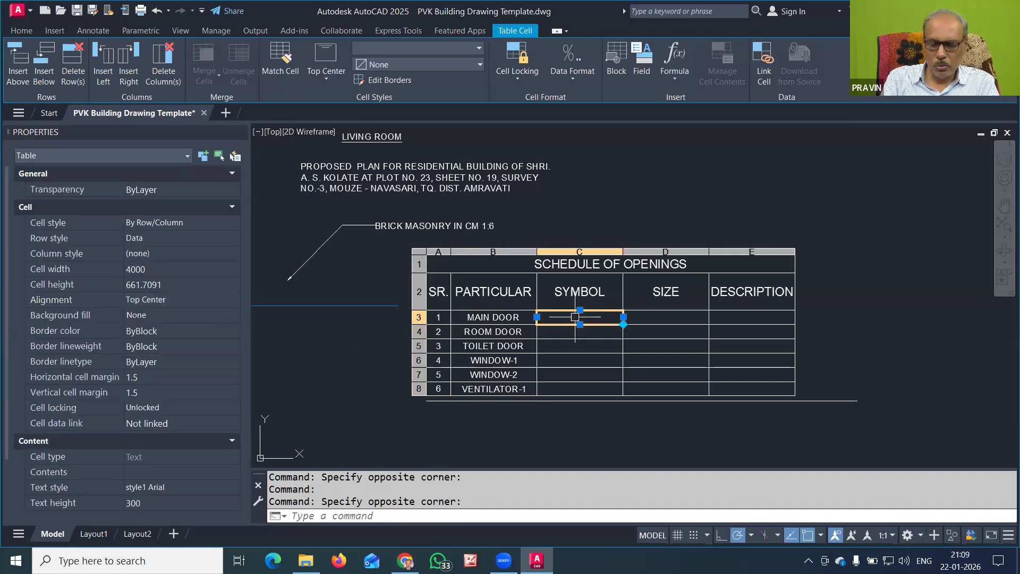
{"action": "type", "text": "D1"}
{"action": "key", "text": "Return"}
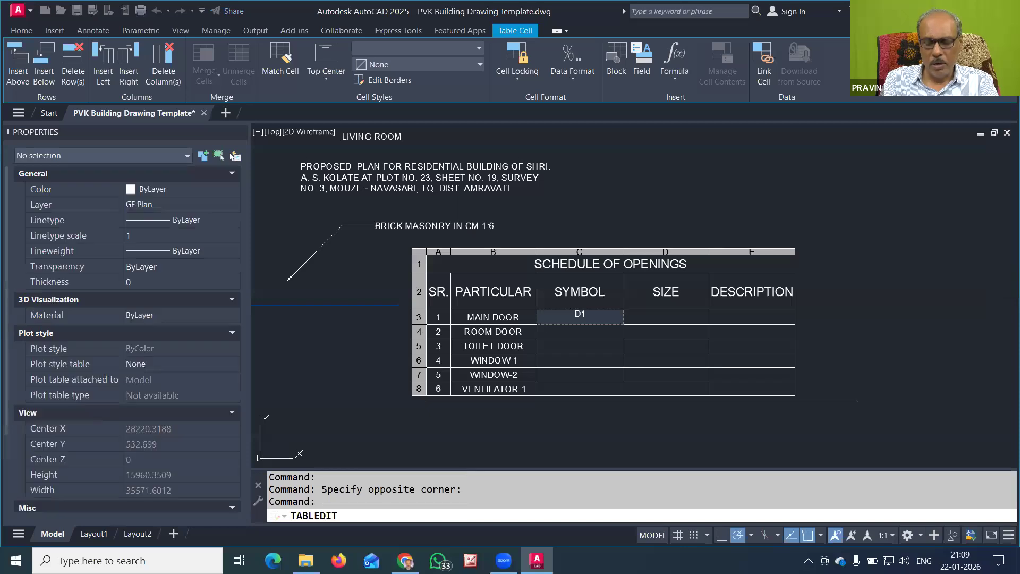
{"action": "type", "text": "D2"}
{"action": "key", "text": "Return"}
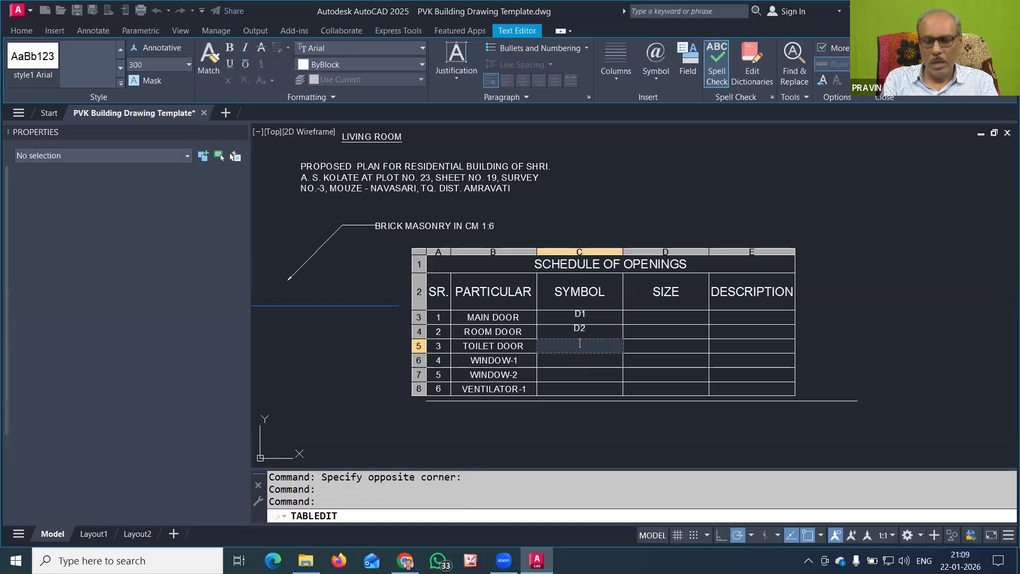
{"action": "type", "text": "D3"}
{"action": "key", "text": "Return"}
{"action": "type", "text": "W1"}
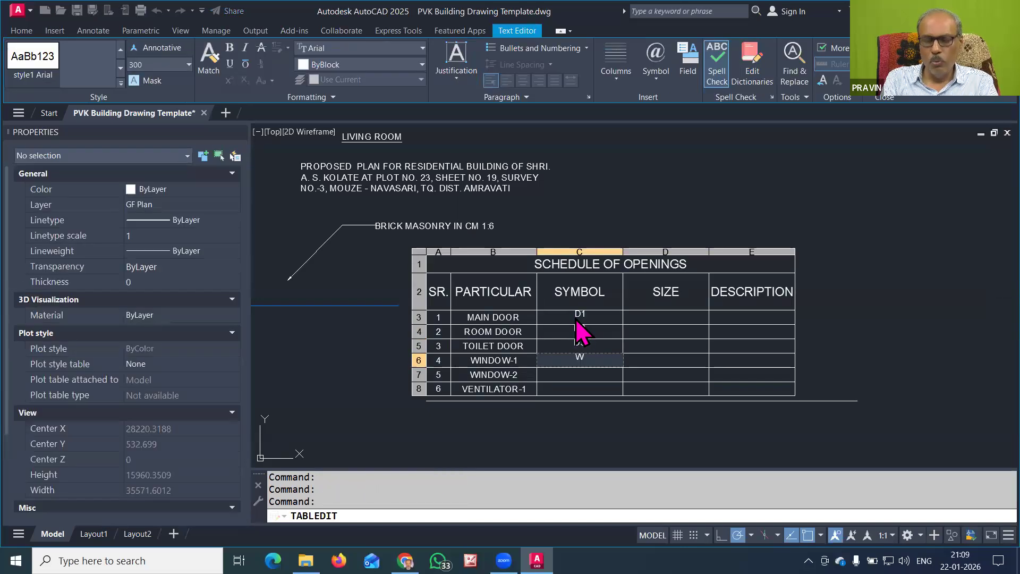
{"action": "key", "text": "Return"}
{"action": "type", "text": "W2"}
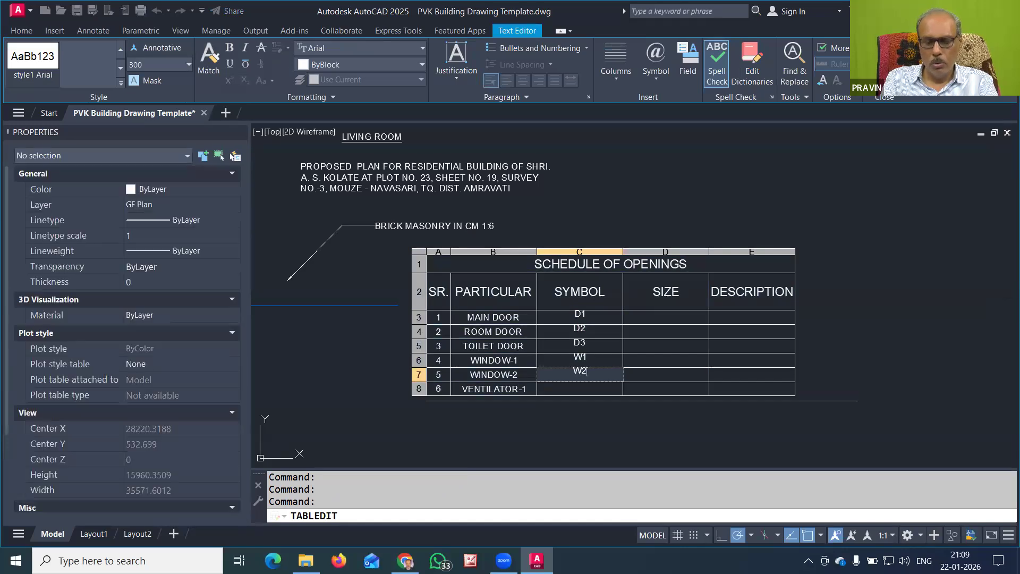
{"action": "key", "text": "Escape"}
{"action": "type", "text": "V1"}
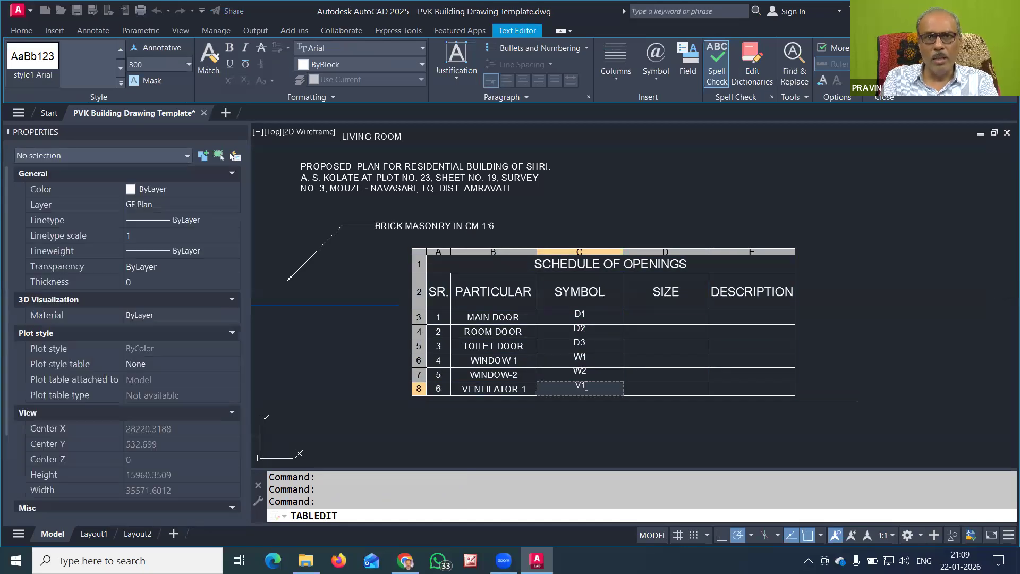
{"action": "key", "text": "Escape"}
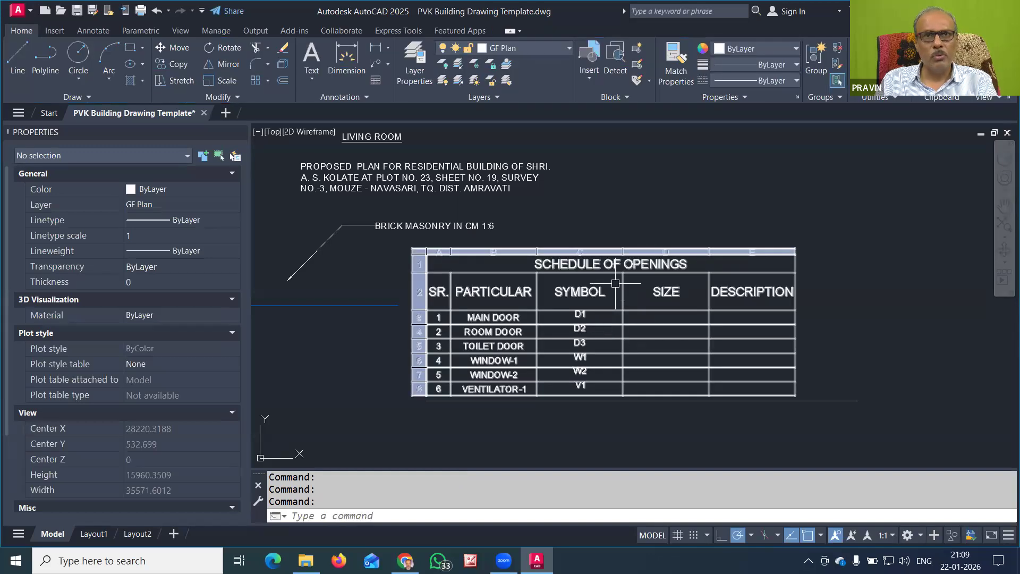
Narrow the SYMBOL column of the schedule to fit its opening codes
{"action": "left_click_drag", "start_coordinate": [614, 285], "coordinate": [559, 390]}
{"action": "left_click", "coordinate": [623, 333]}
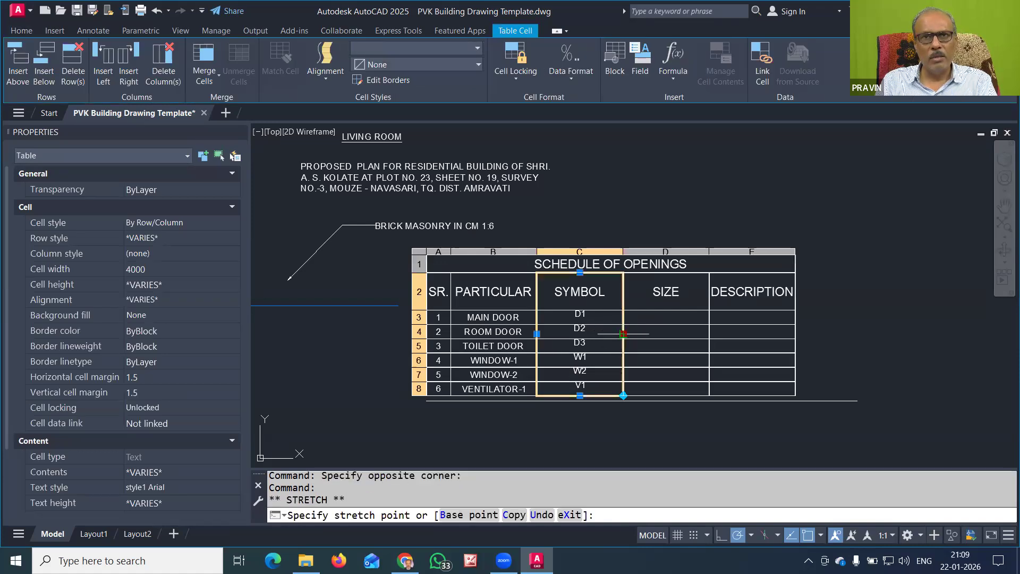
{"action": "left_click", "coordinate": [589, 333]}
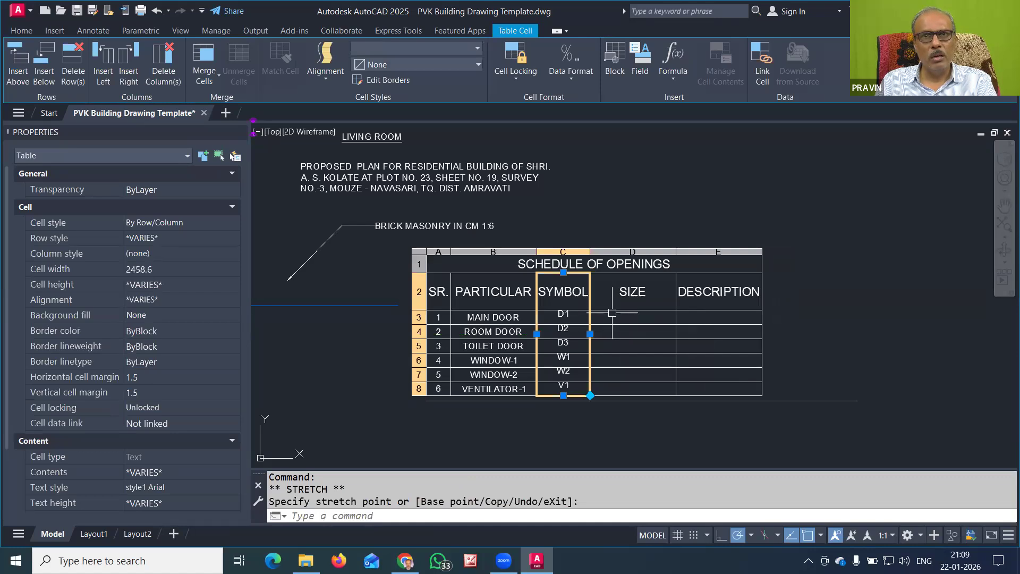
{"action": "left_click_drag", "start_coordinate": [609, 316], "coordinate": [610, 316]}
{"action": "key", "text": "Escape"}
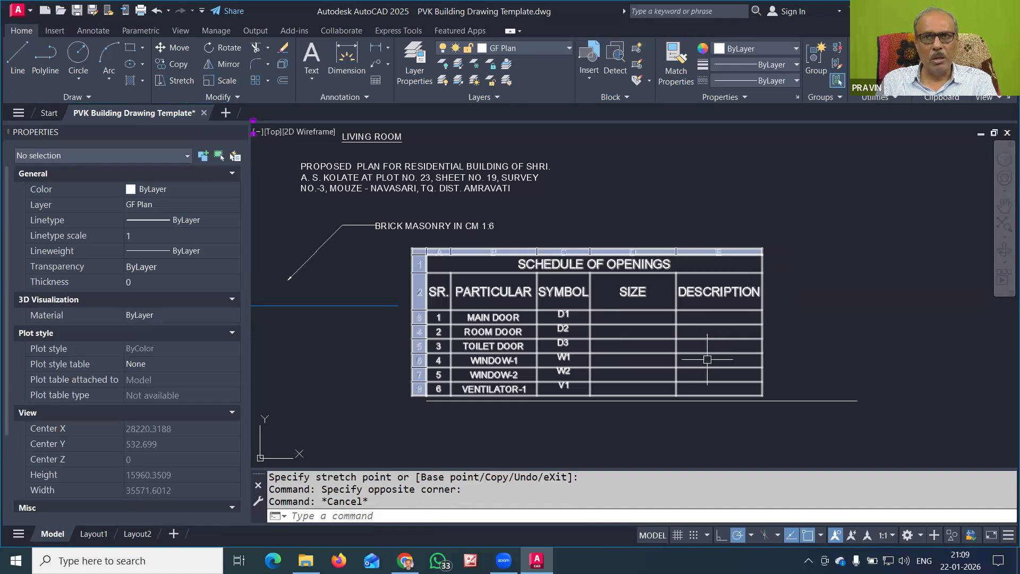
Widen the DESCRIPTION column so it reaches the right end of the frame line
{"action": "left_click", "coordinate": [741, 299]}
{"action": "left_click", "coordinate": [685, 392]}
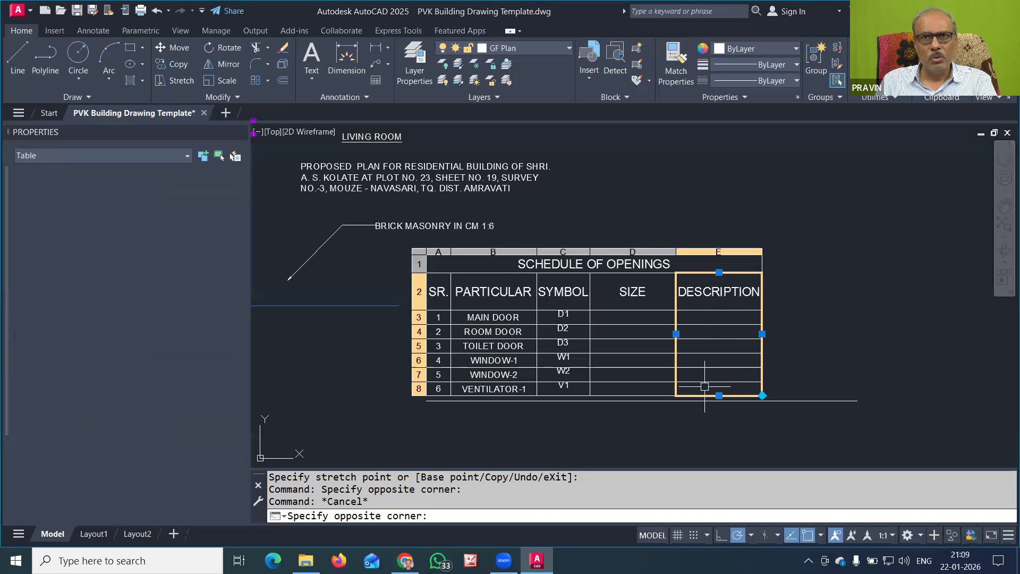
{"action": "left_click", "coordinate": [762, 334]}
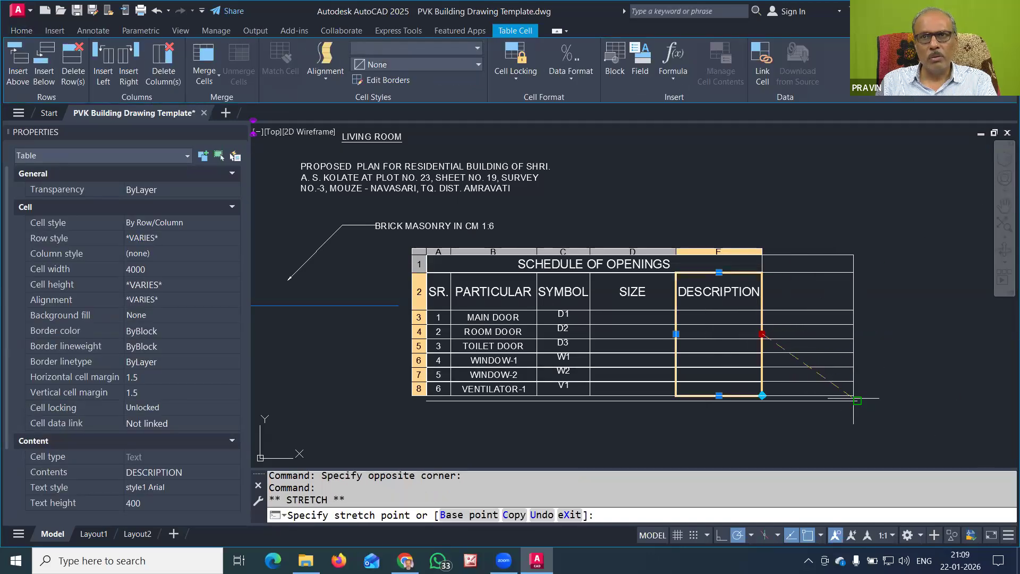
{"action": "left_click", "coordinate": [856, 333]}
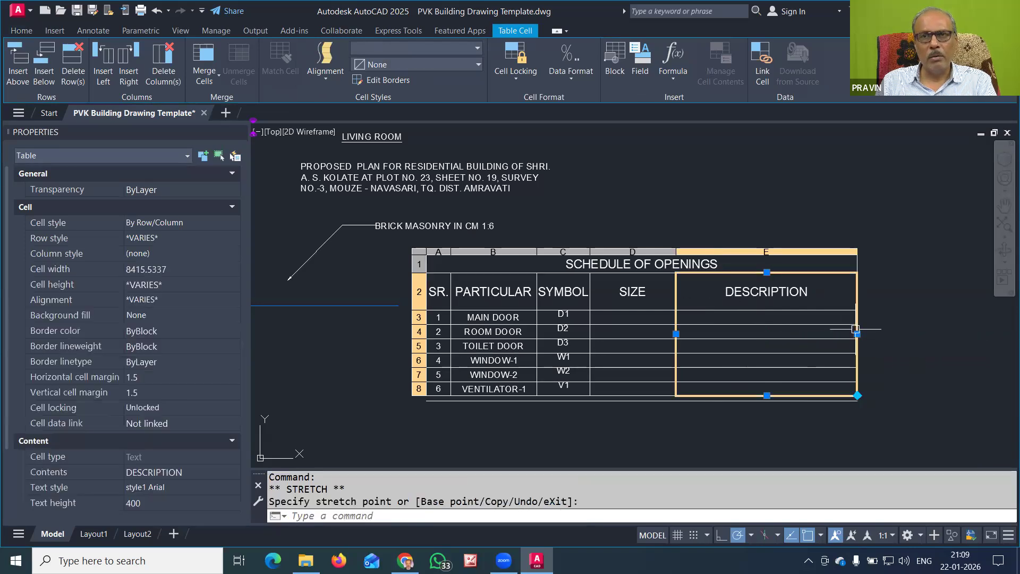
{"action": "key", "text": "Escape"}
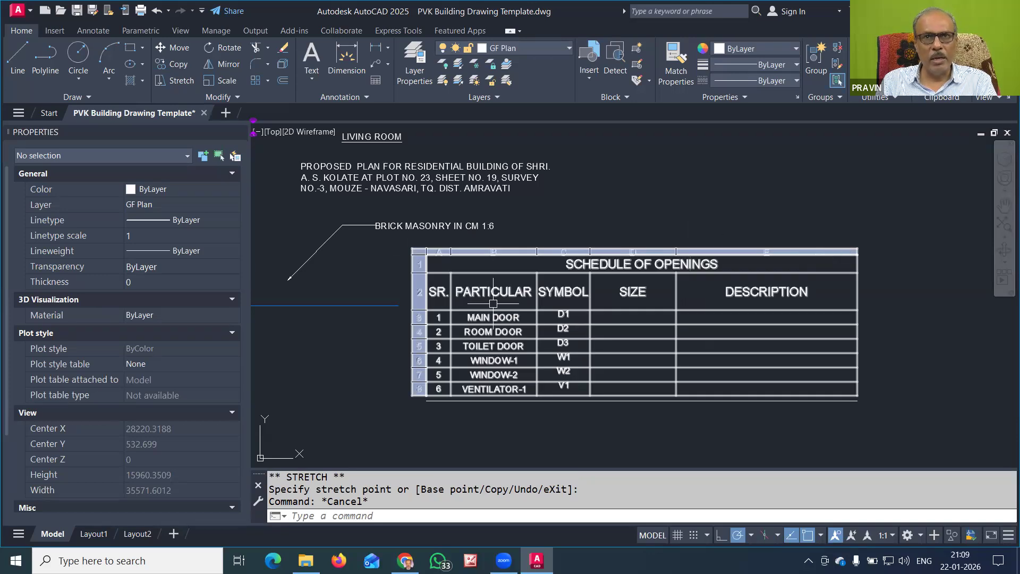
Shorten the header row by dragging the SIZE cell's bottom edge up
{"action": "left_click", "coordinate": [632, 309]}
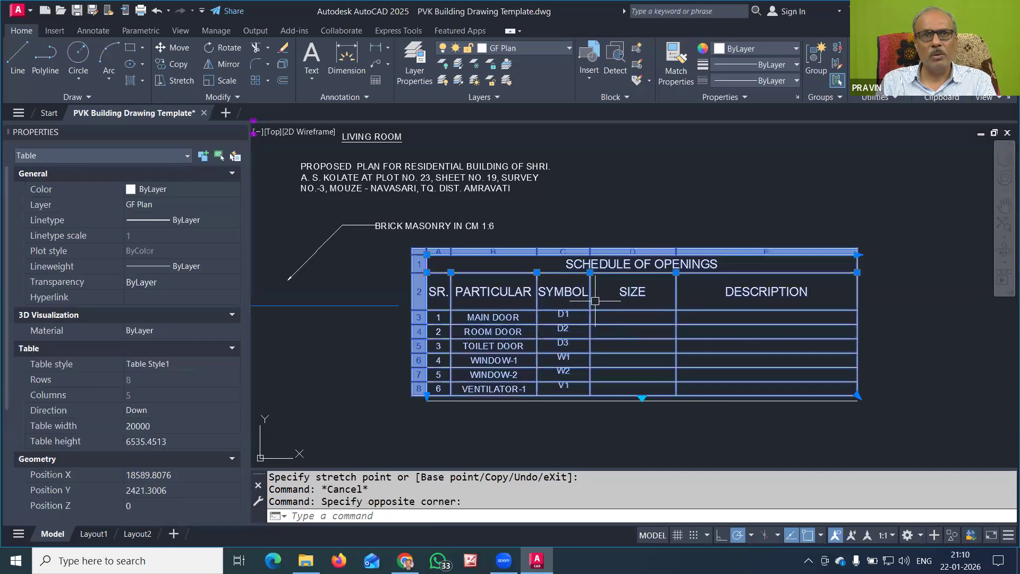
{"action": "key", "text": "Escape"}
{"action": "left_click", "coordinate": [627, 308]}
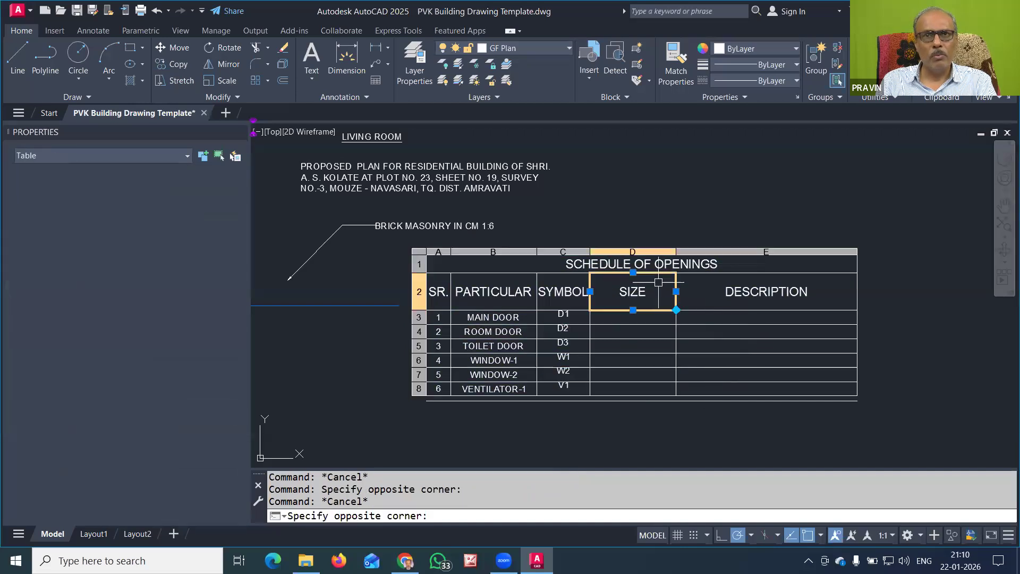
{"action": "left_click", "coordinate": [633, 310]}
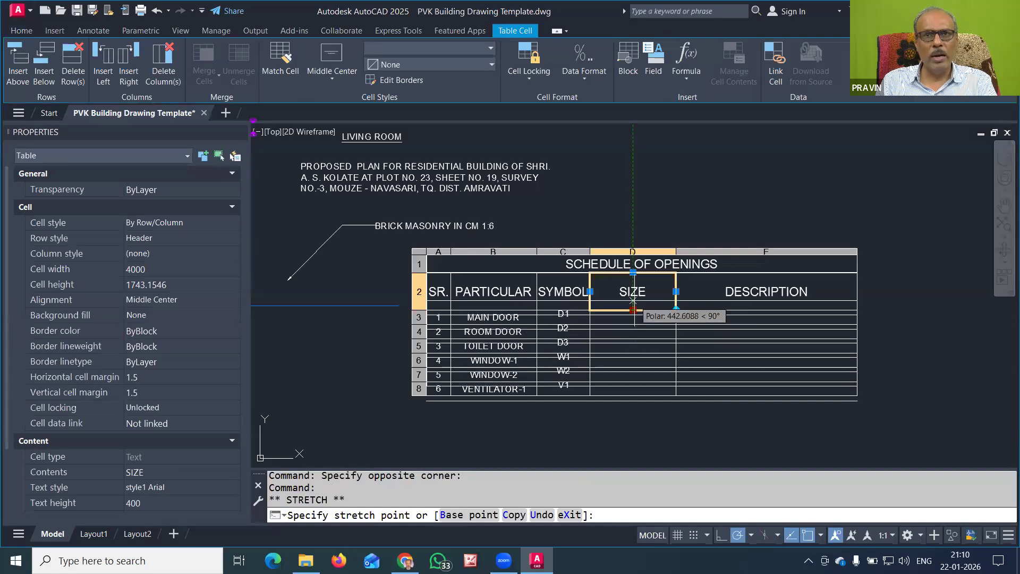
{"action": "left_click", "coordinate": [633, 297]}
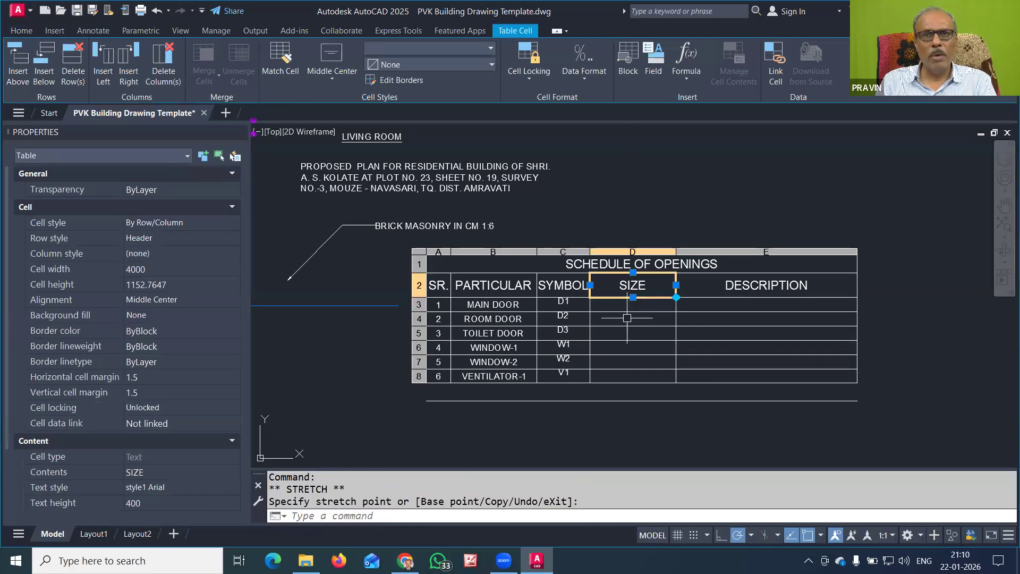
{"action": "key", "text": "Escape"}
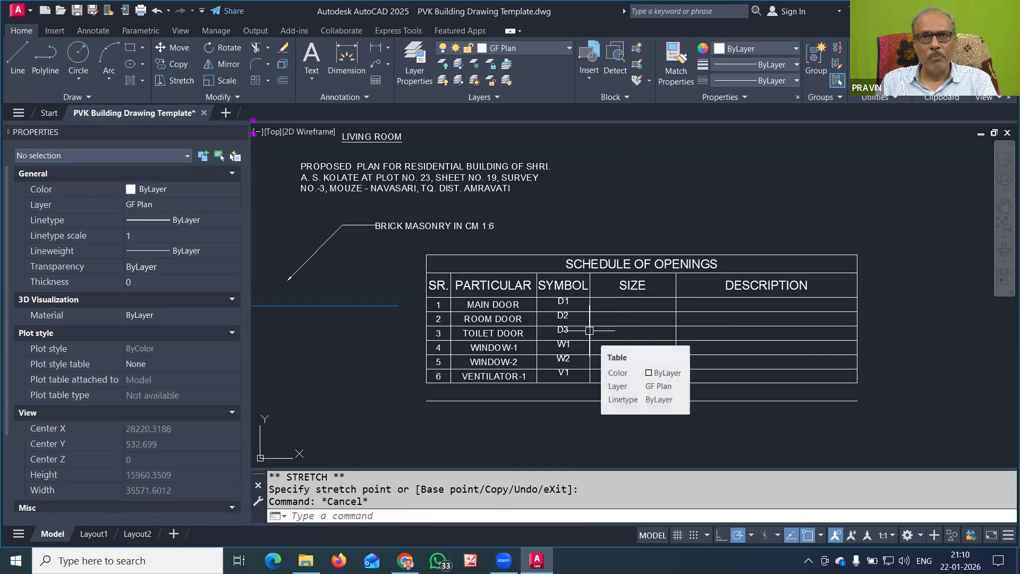
Zoom out to show the whole floor plan and schedule table, then save the drawing
{"action": "scroll", "coordinate": [586, 331], "scroll_direction": "down", "scroll_amount": 2}
{"action": "middle_click_drag", "start_coordinate": [411, 373], "coordinate": [515, 430]}
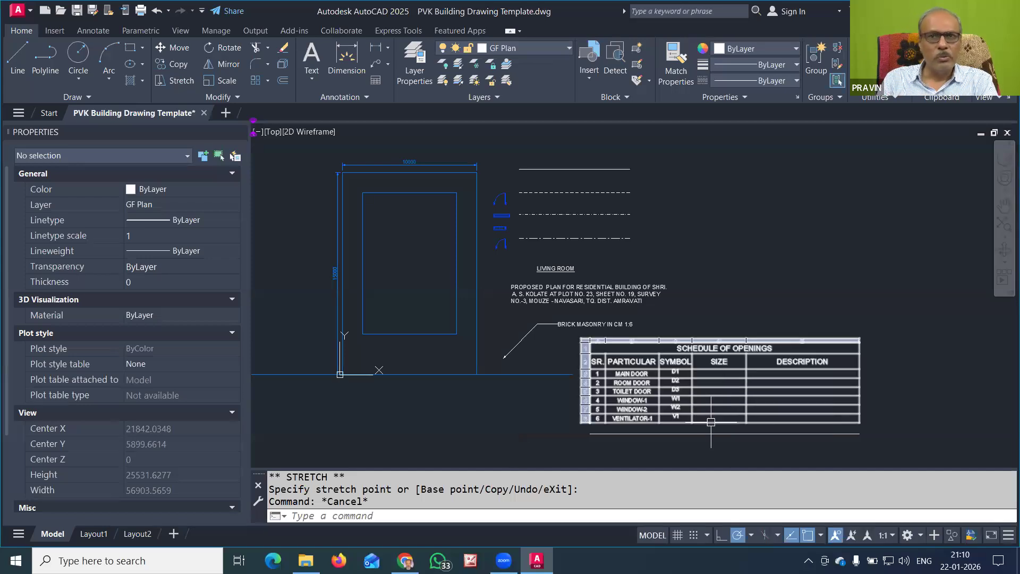
{"action": "mouse_move", "coordinate": [711, 430]}
{"action": "middle_mouse_down"}
{"action": "mouse_move", "coordinate": [680, 360]}
{"action": "mouse_move", "coordinate": [685, 375]}
{"action": "middle_mouse_up"}
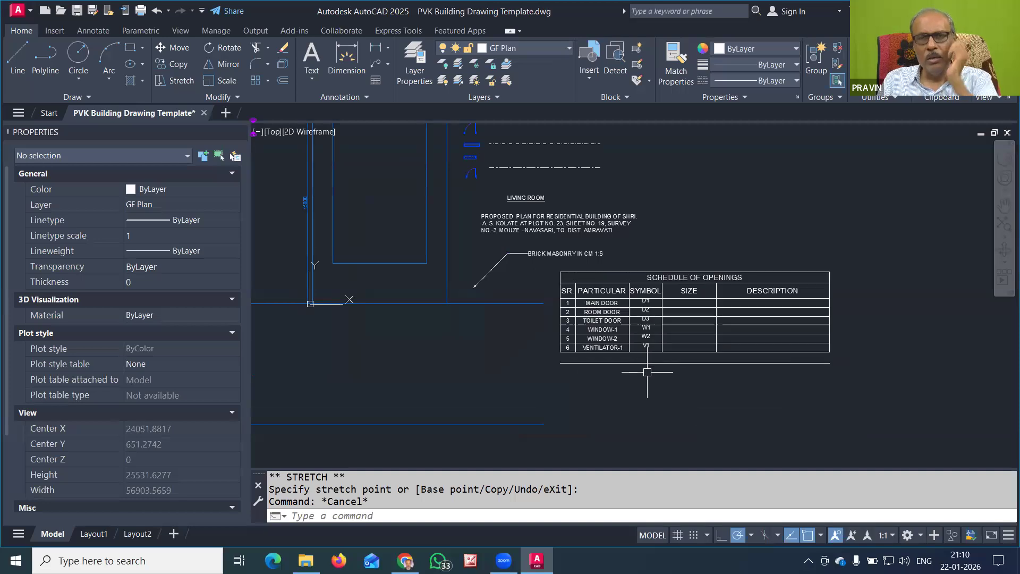
{"action": "scroll", "coordinate": [647, 372], "scroll_direction": "down", "scroll_amount": 2}
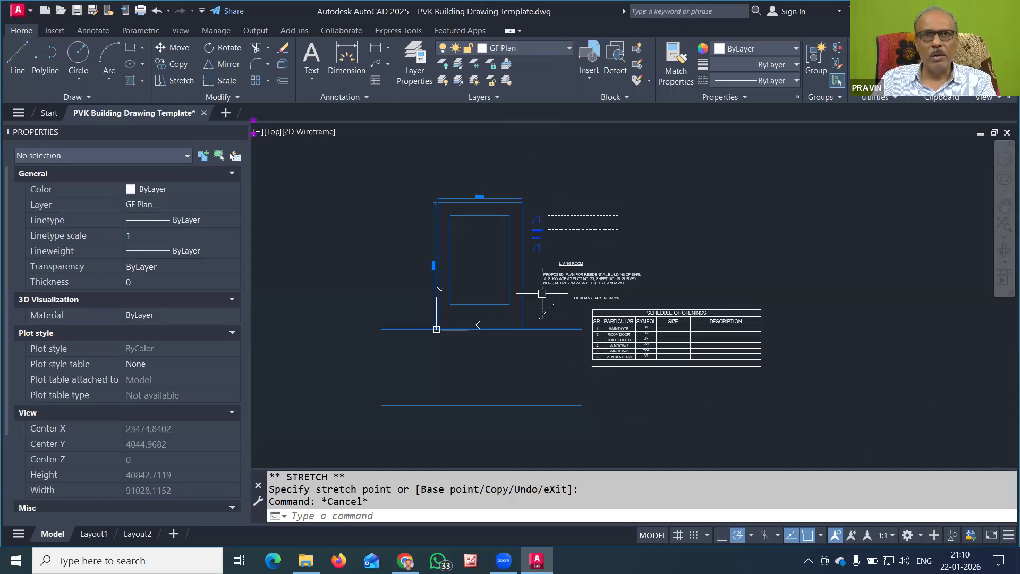
{"action": "scroll", "coordinate": [493, 258], "scroll_direction": "up", "scroll_amount": 2}
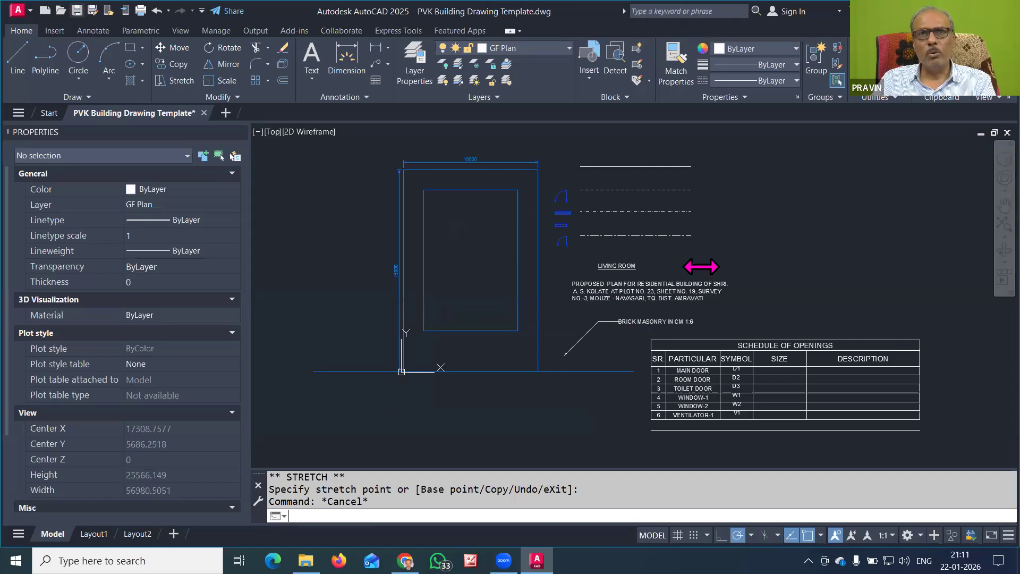
{"action": "key", "text": "ctrl+s"}
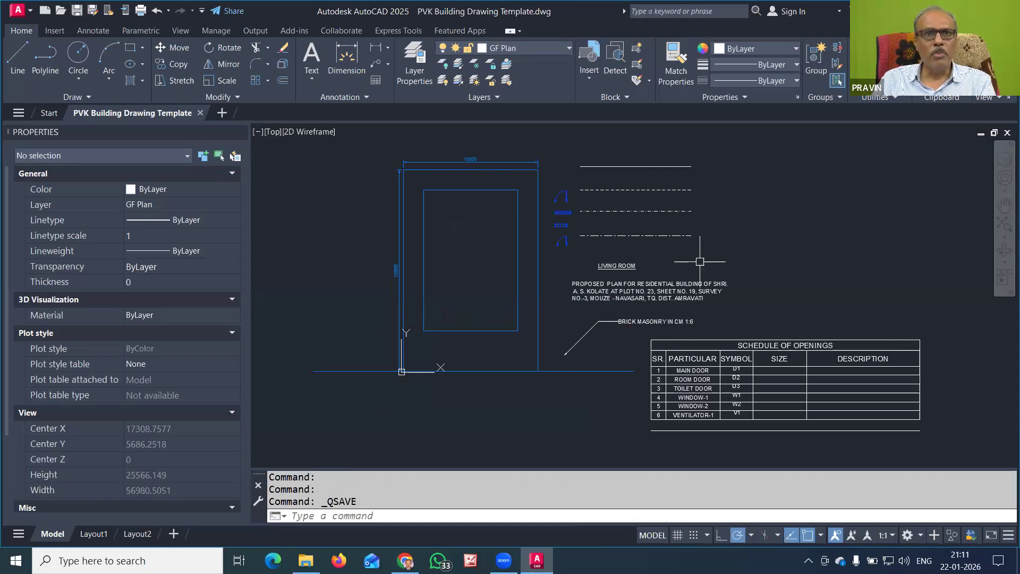
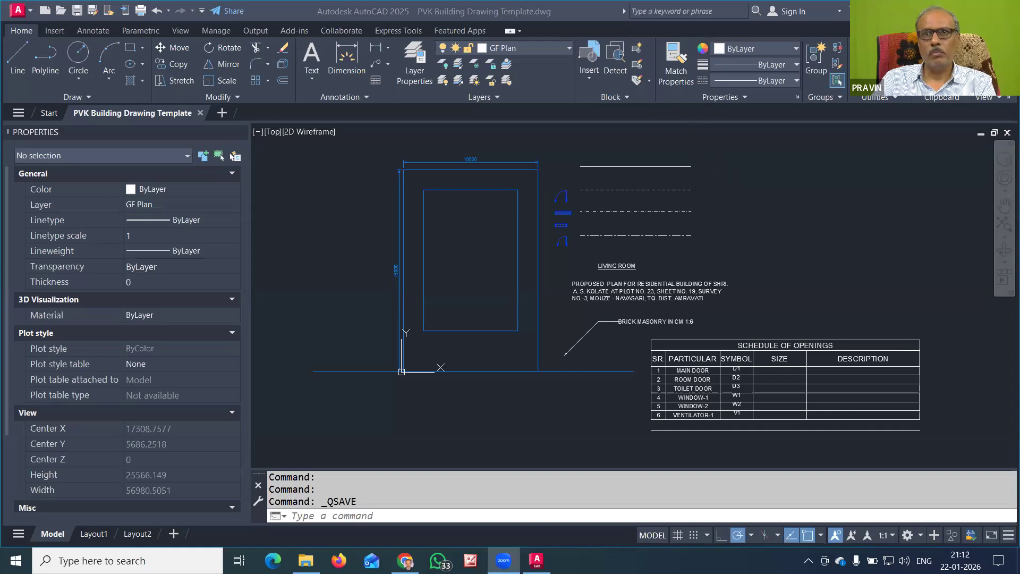
Enter the MAIN DOOR size in cell D3 as 1.20 X 2.10
{"action": "middle_click_drag", "start_coordinate": [742, 253], "coordinate": [533, 230]}
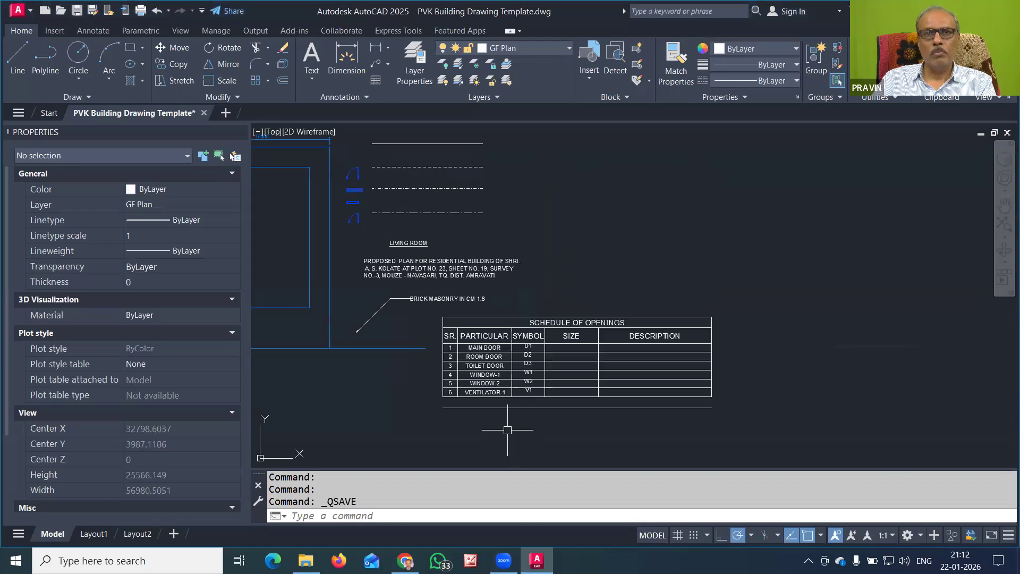
{"action": "scroll", "coordinate": [558, 369], "scroll_direction": "up", "scroll_amount": 2}
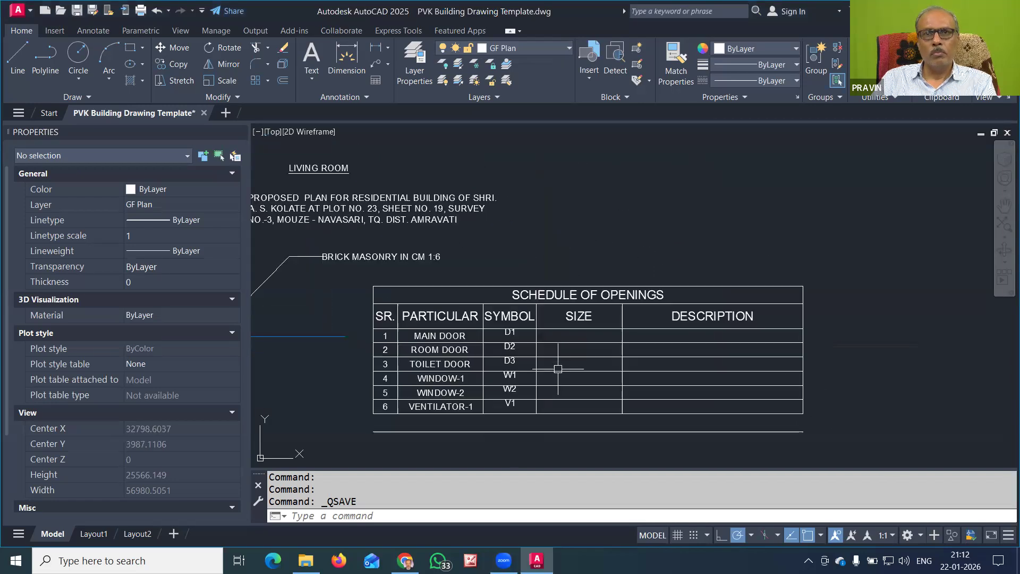
{"action": "left_click", "coordinate": [590, 333]}
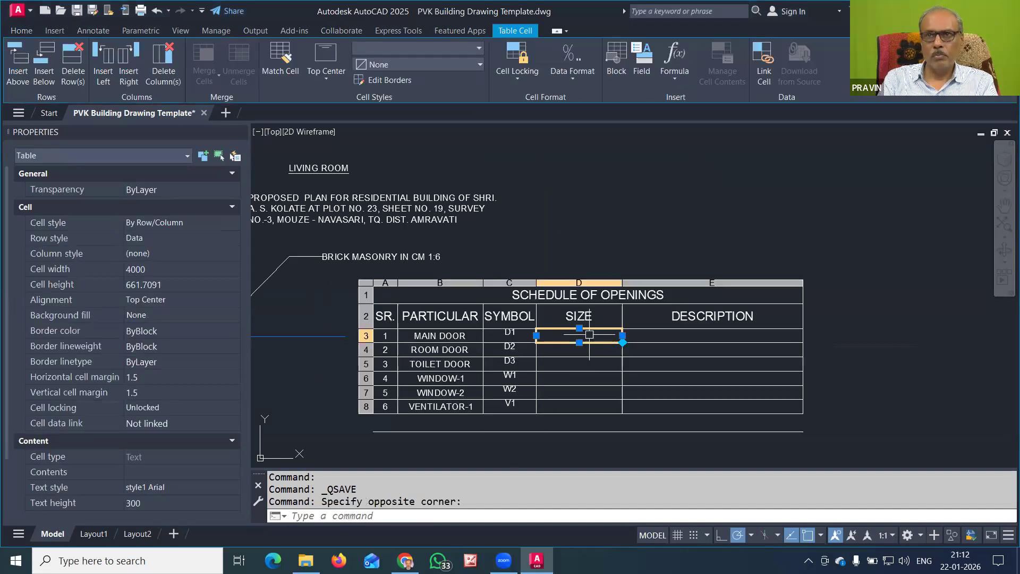
{"action": "type", "text": "0.90"}
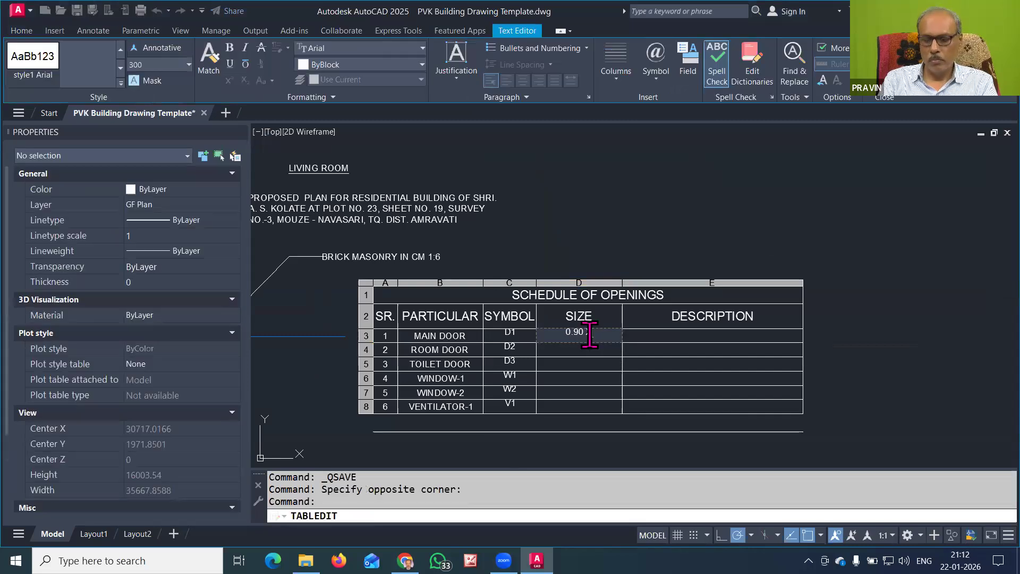
{"action": "type", "text": " X 2.10"}
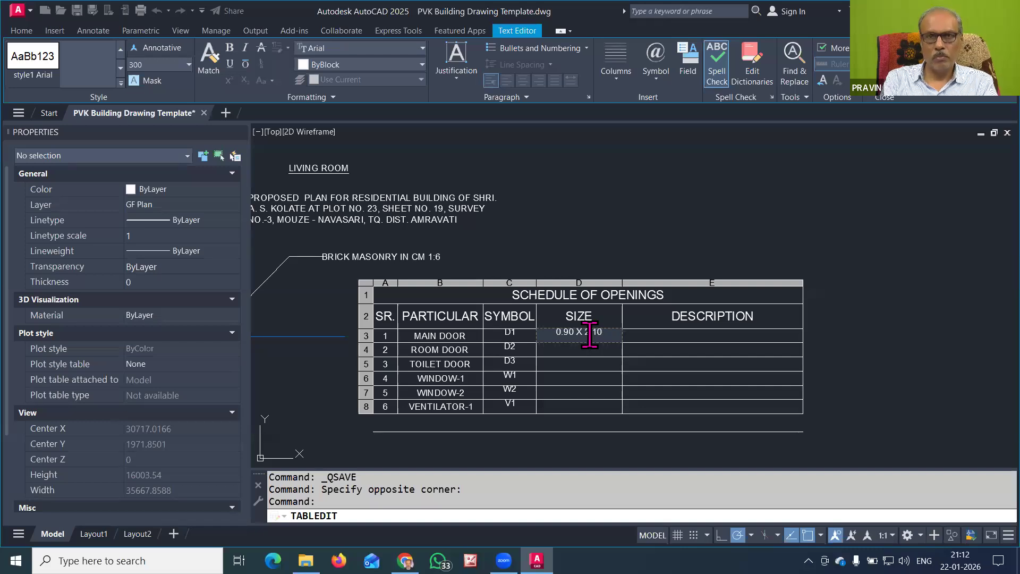
{"action": "left_click", "coordinate": [590, 345]}
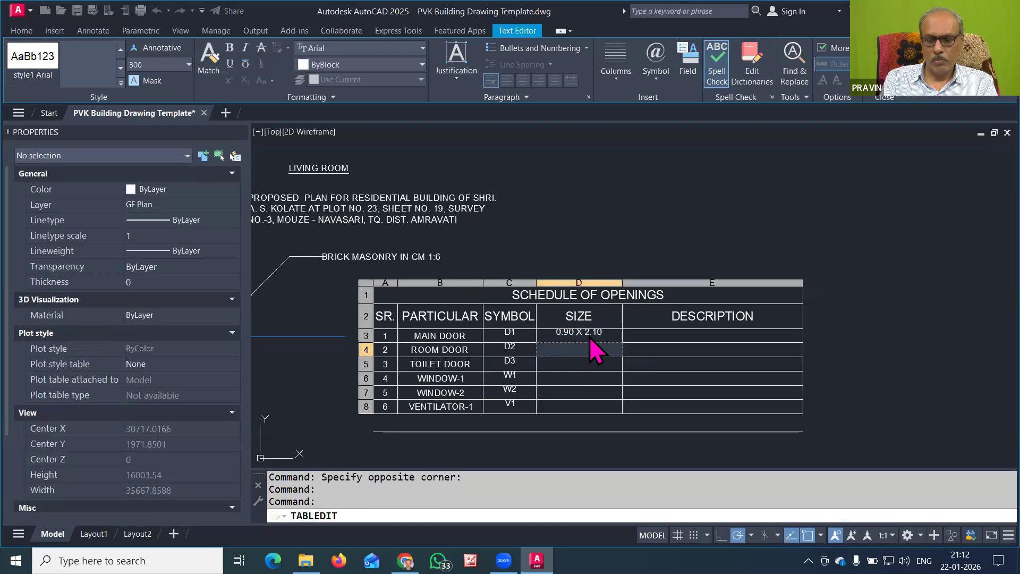
{"action": "key", "text": "Up"}
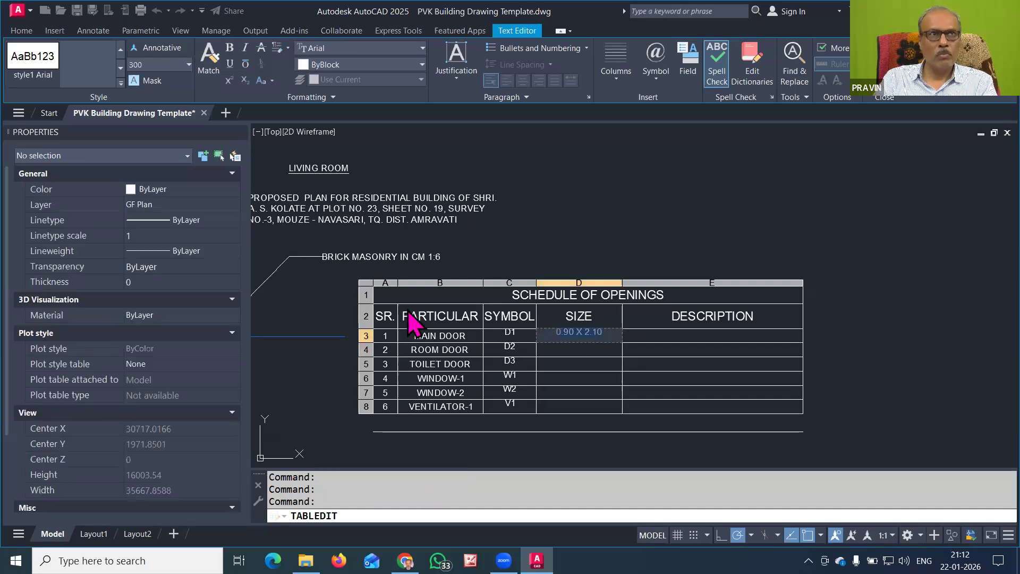
{"action": "double_click", "coordinate": [577, 332]}
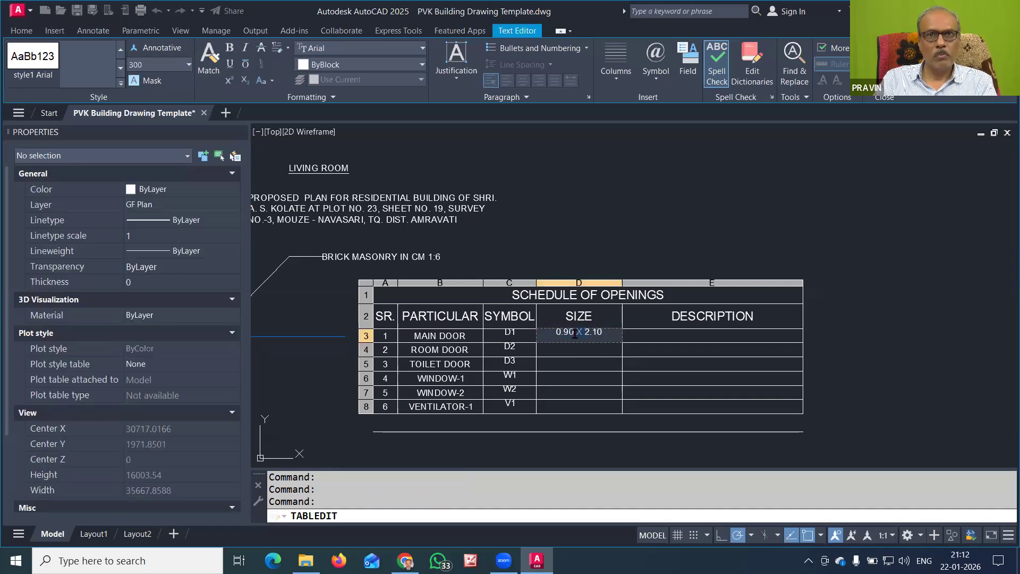
{"action": "left_click_drag", "start_coordinate": [575, 333], "coordinate": [539, 333]}
{"action": "type", "text": "1.20"}
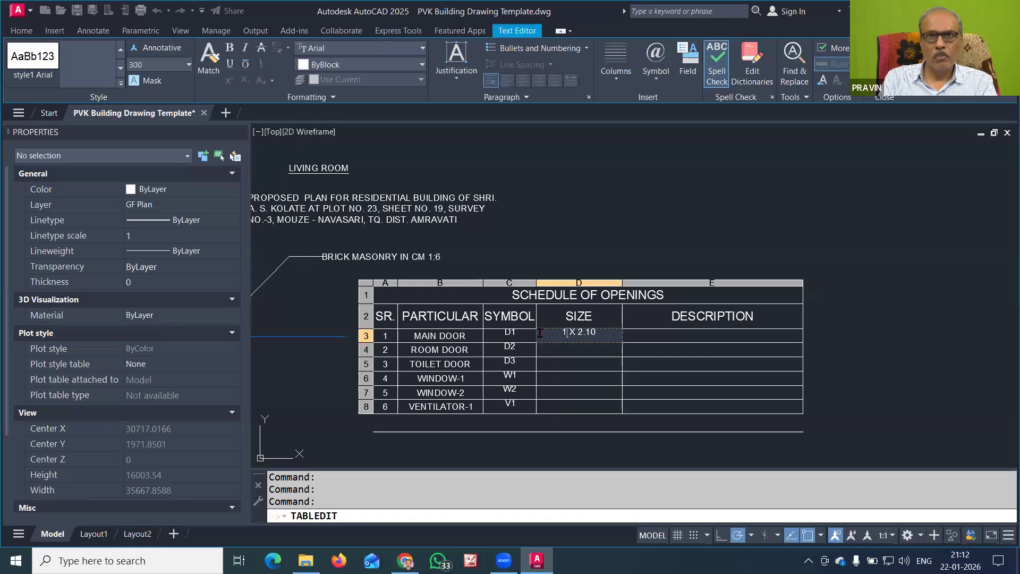
{"action": "key", "text": "Return"}
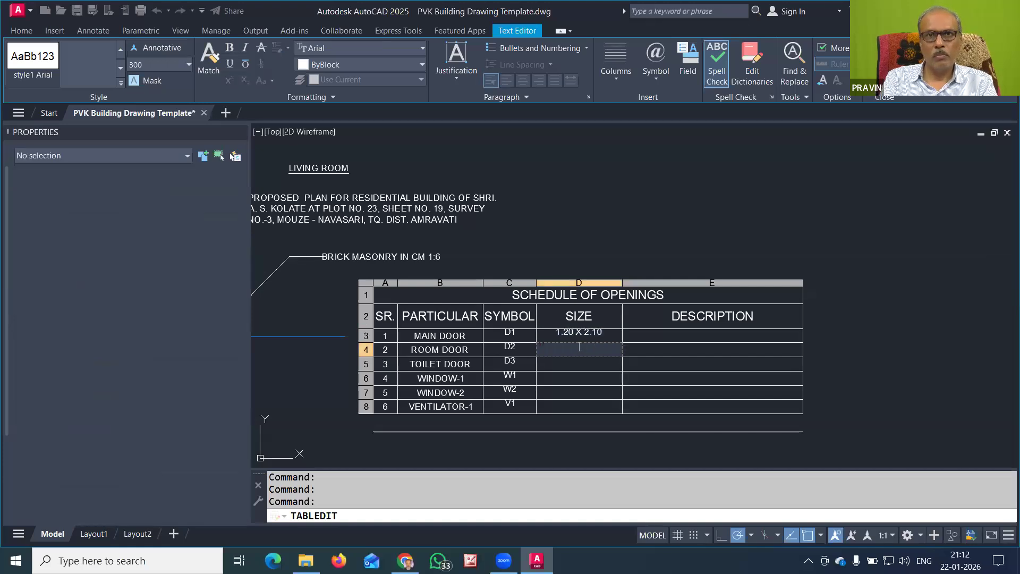
Fill the next door sizes: D4 0.90 X 2.10 and D5 0.75 X 2.10
{"action": "type", "text": "0.90 X 2.10"}
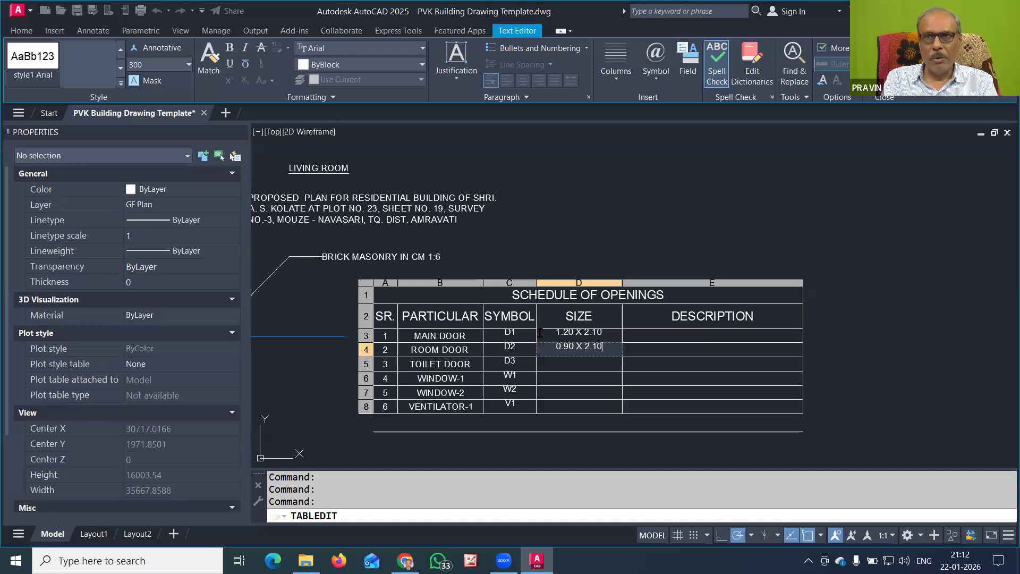
{"action": "key", "text": "Return"}
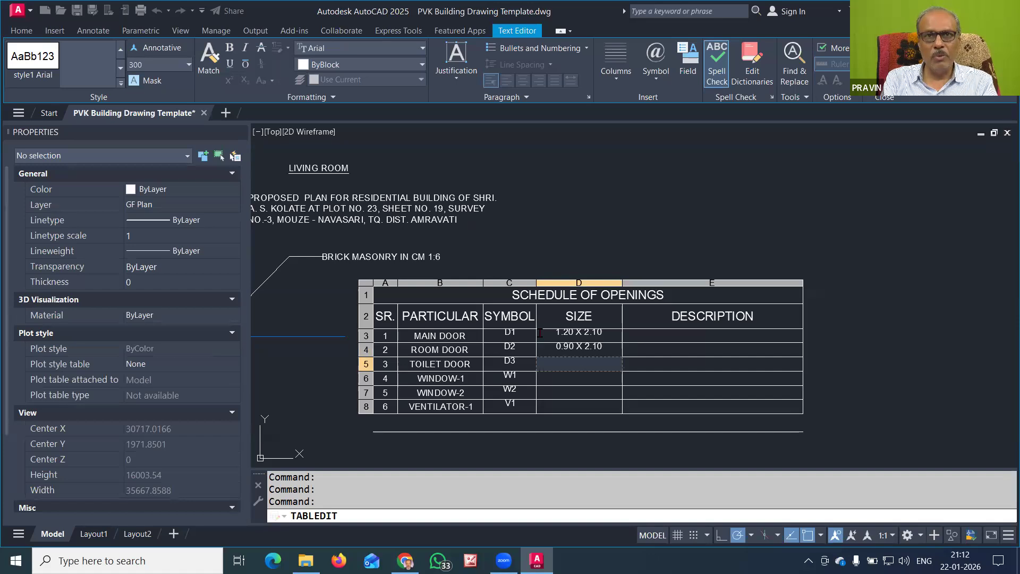
{"action": "type", "text": "0.75 X"}
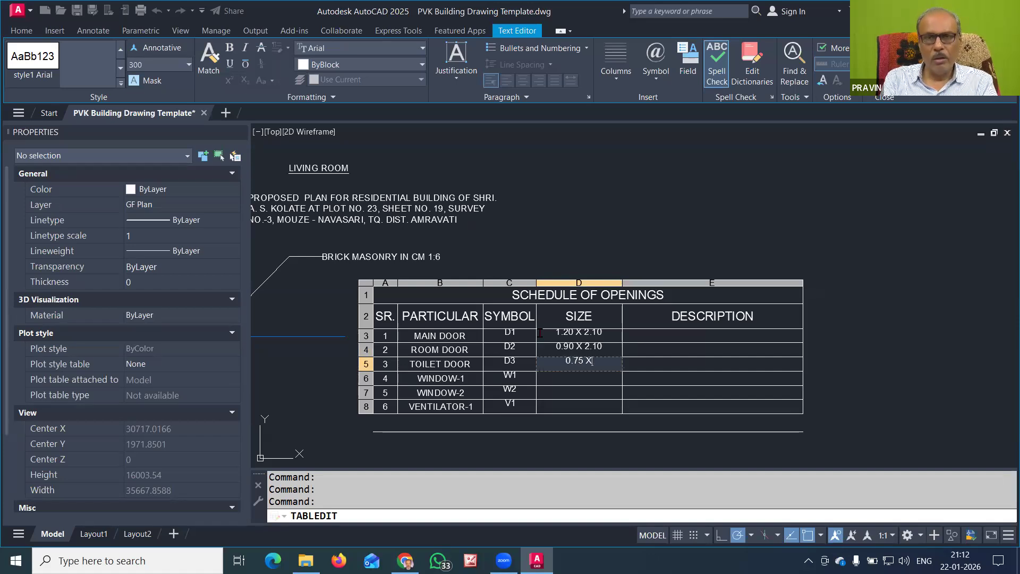
{"action": "type", "text": " 2.10"}
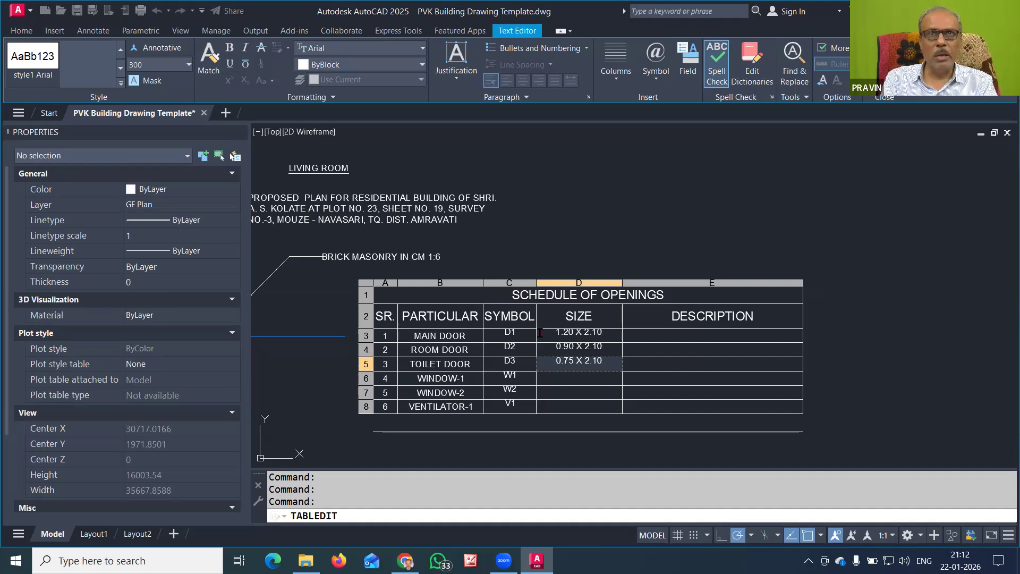
{"action": "key", "text": "Return"}
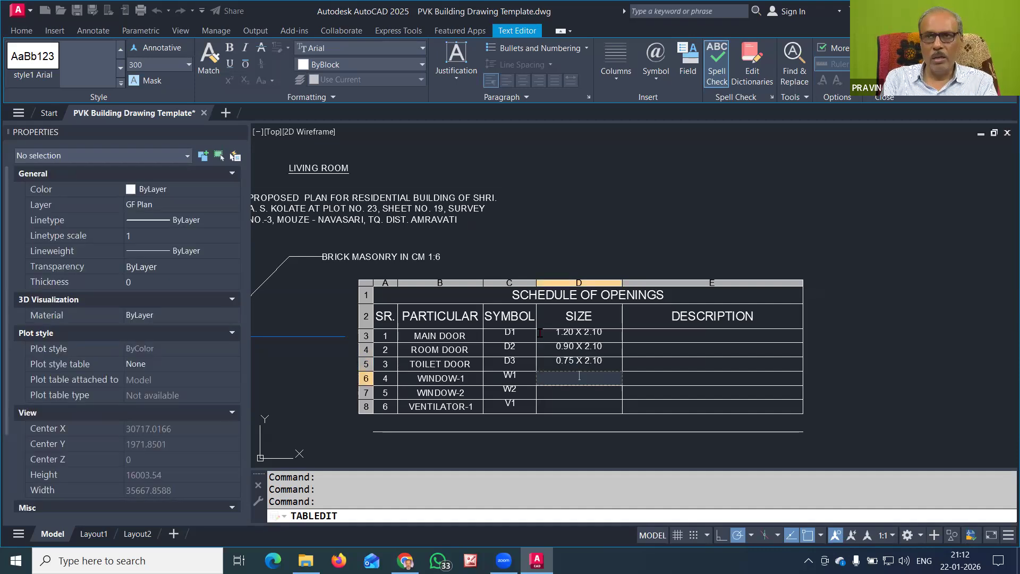
Enter WINDOW-1 0.90 X 1.20, WINDOW-2 1.50 X 1.20 and VENTILATOR-1 0.90 X 0.60
{"action": "type", "text": "0.90"}
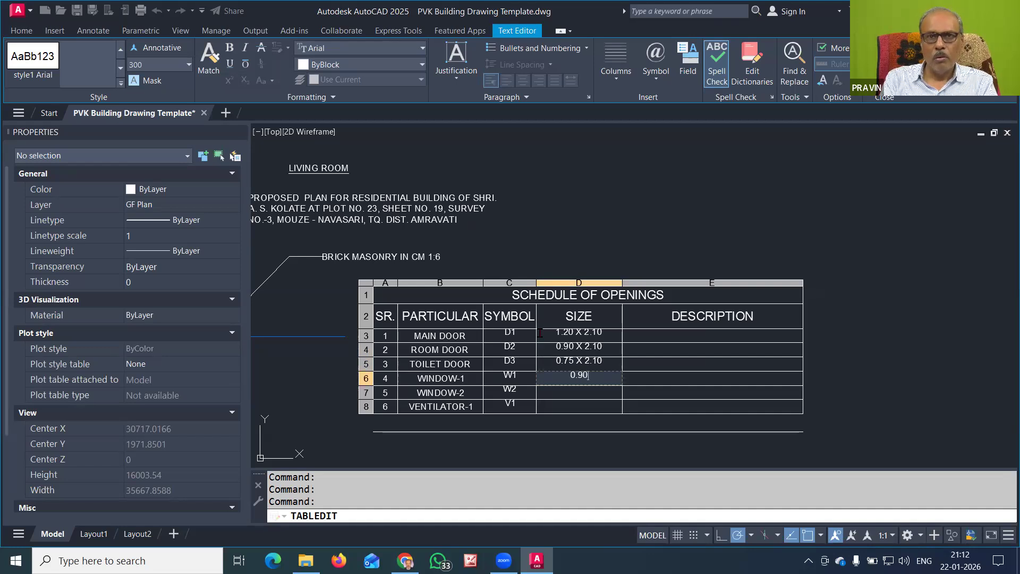
{"action": "type", "text": " X"}
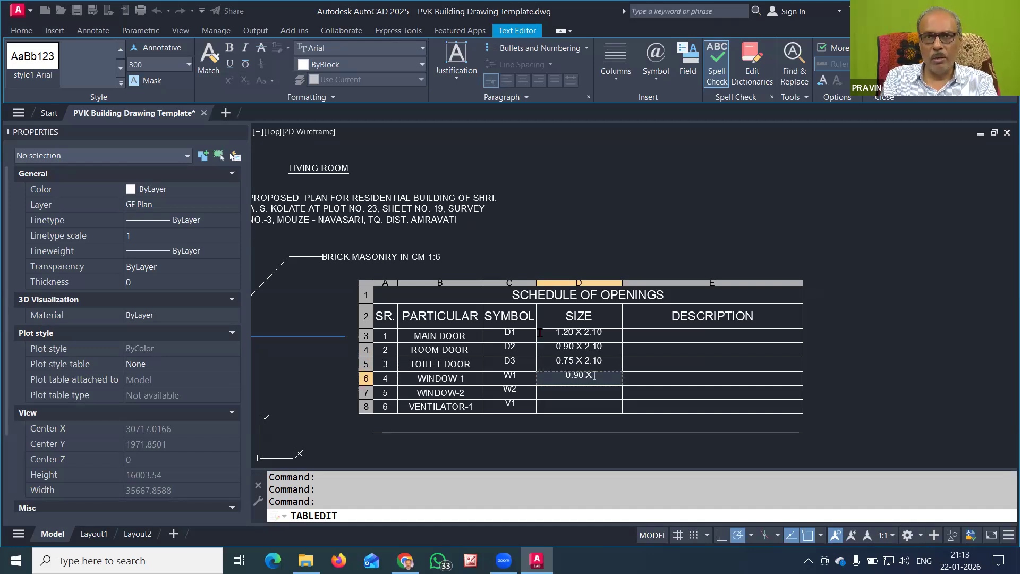
{"action": "type", "text": " 2"}
{"action": "key", "text": "BackSpace"}
{"action": "type", "text": "1.20"}
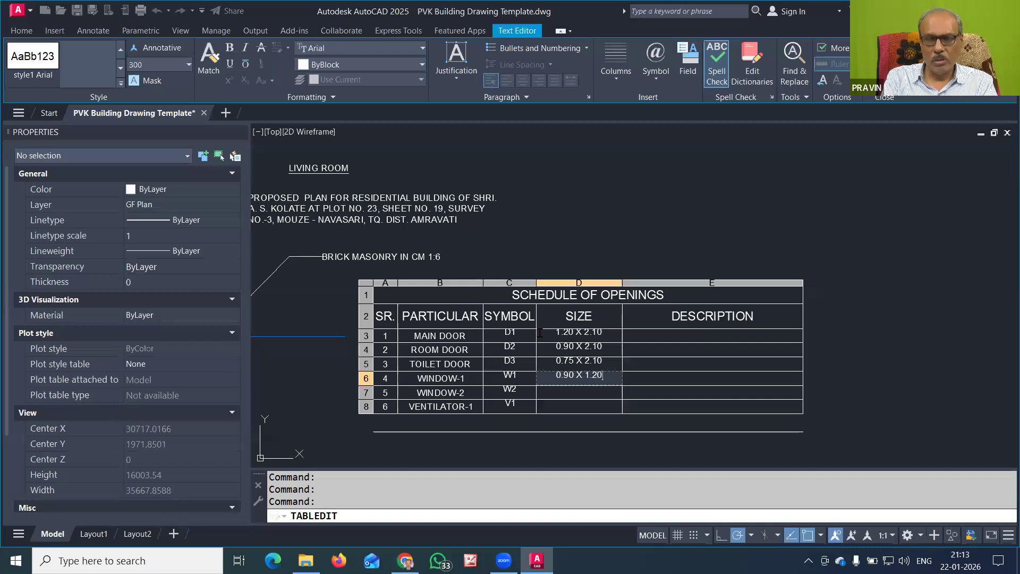
{"action": "key", "text": "Return"}
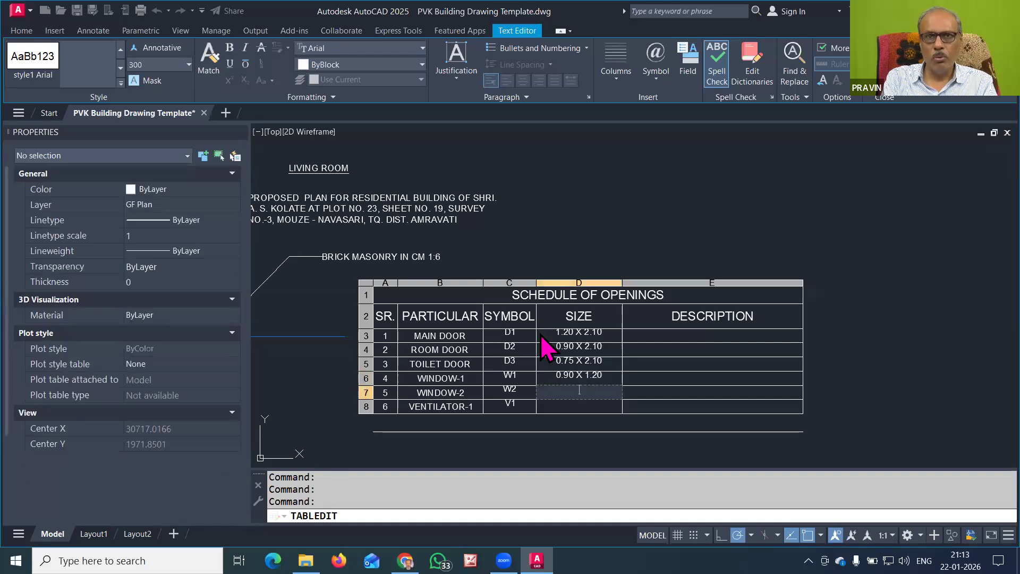
{"action": "type", "text": "1.20"}
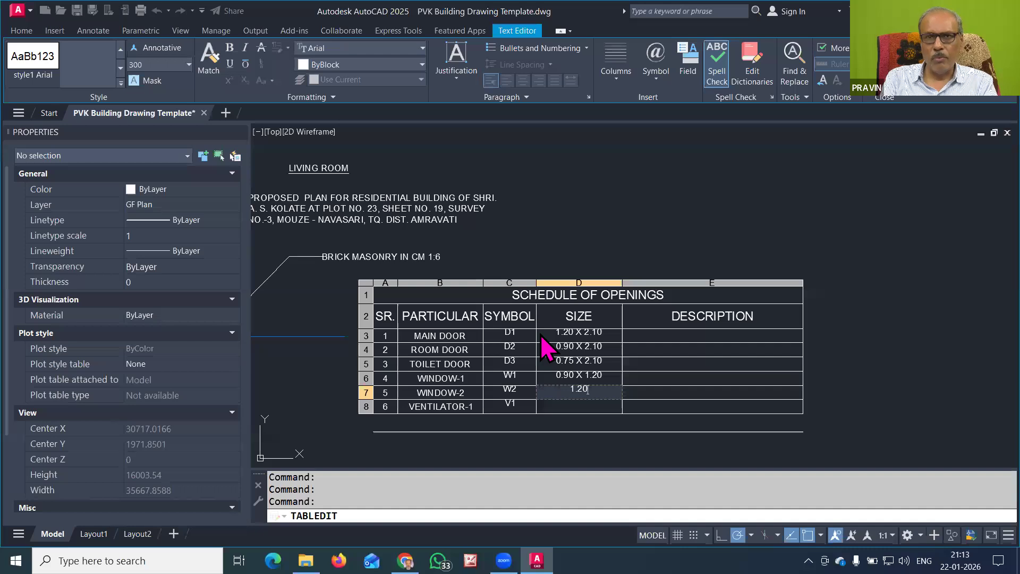
{"action": "key", "text": "BackSpace"}
{"action": "key", "text": "BackSpace"}
{"action": "type", "text": "50 X 12"}
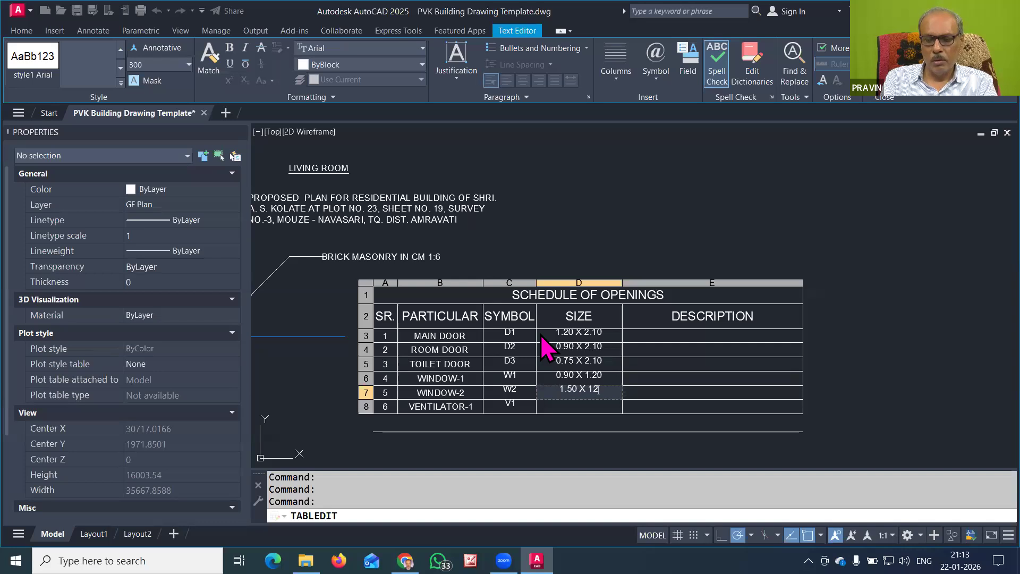
{"action": "key", "text": "BackSpace"}
{"action": "type", "text": ".20"}
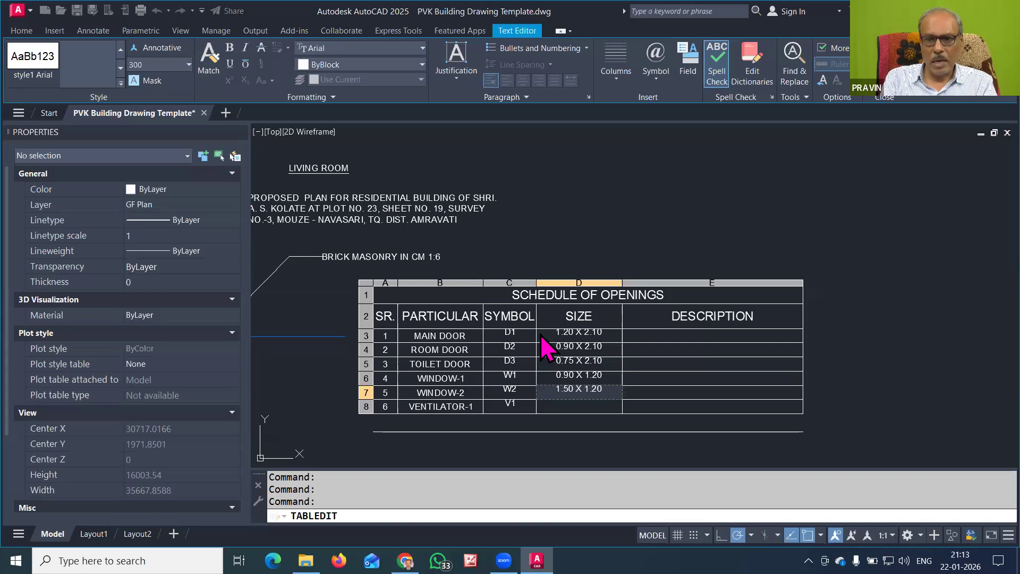
{"action": "key", "text": "Return"}
{"action": "type", "text": "0.90 X 0.60"}
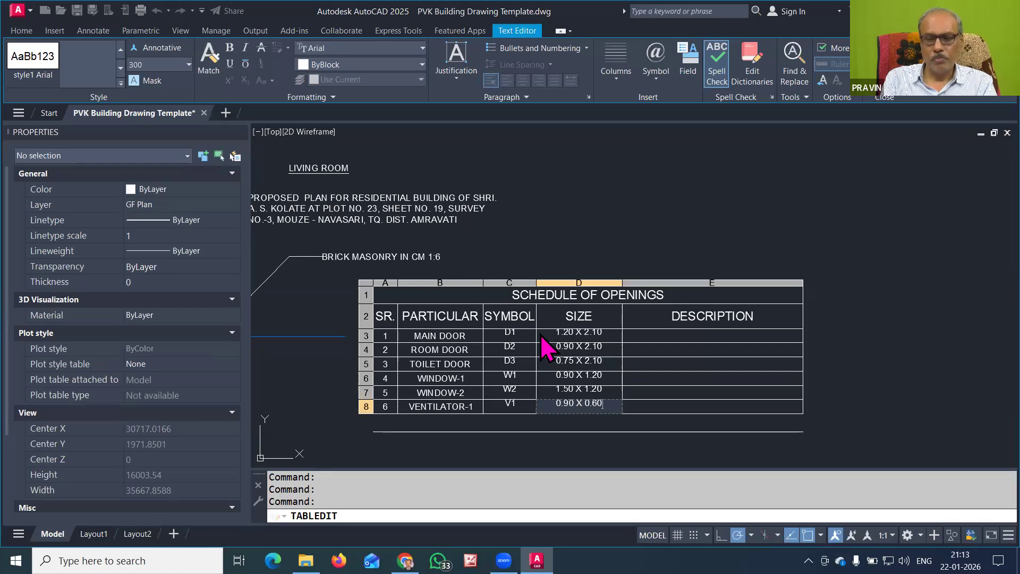
{"action": "key", "text": "Escape"}
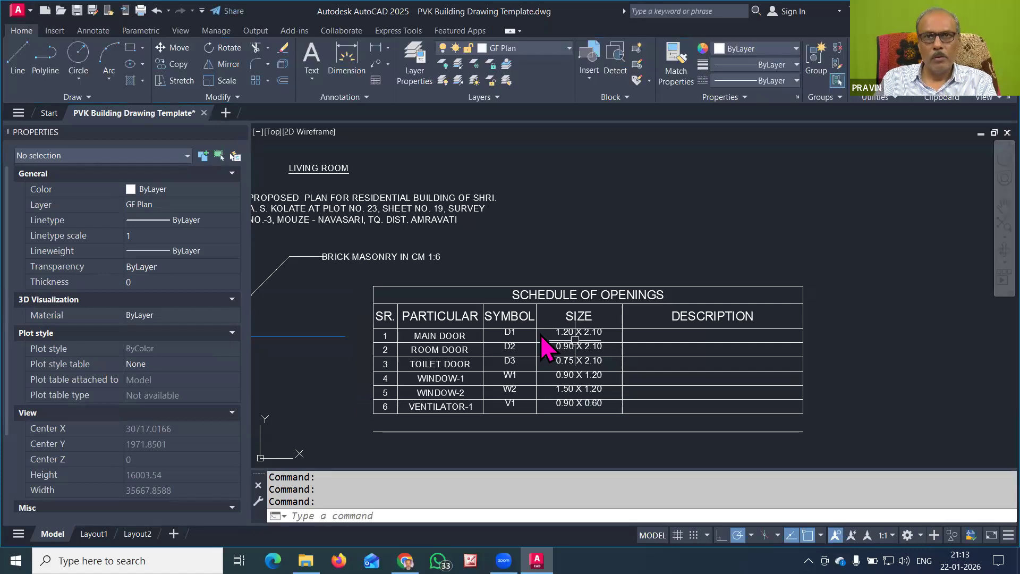
Set the SIZE cells D3 to D8 to Middle Center alignment
{"action": "left_click", "coordinate": [616, 326]}
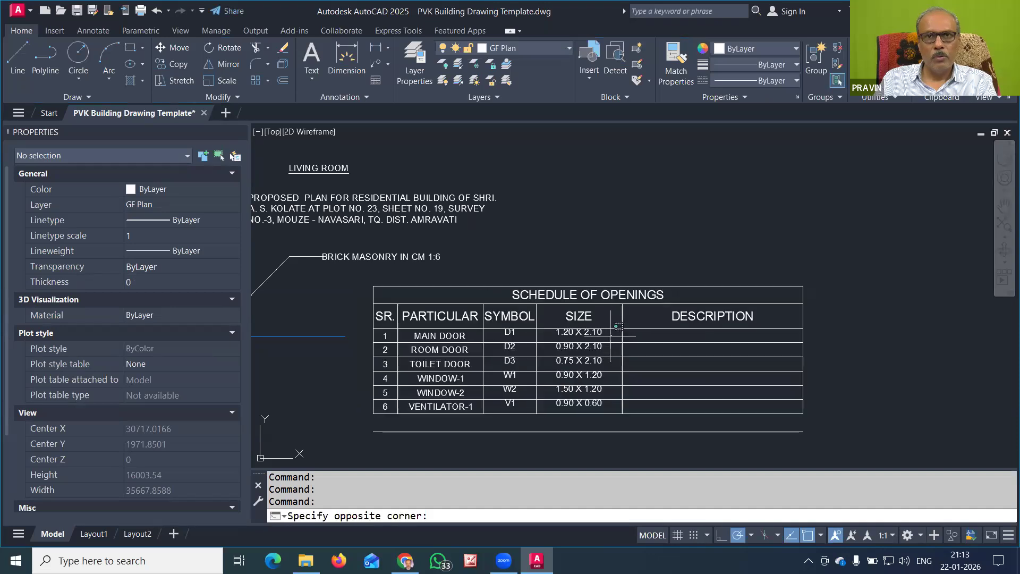
{"action": "left_click", "coordinate": [568, 407]}
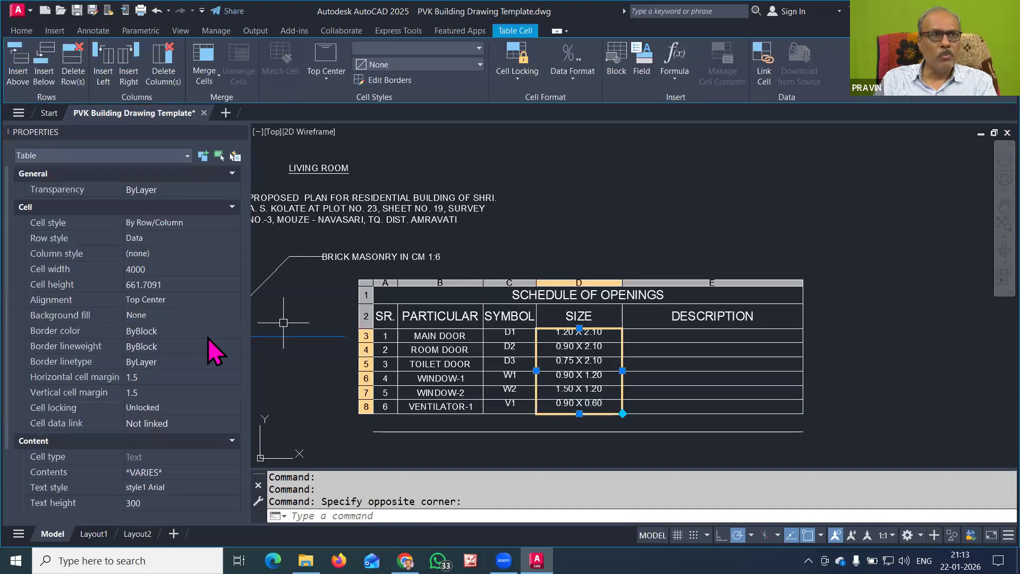
{"action": "left_click", "coordinate": [205, 300]}
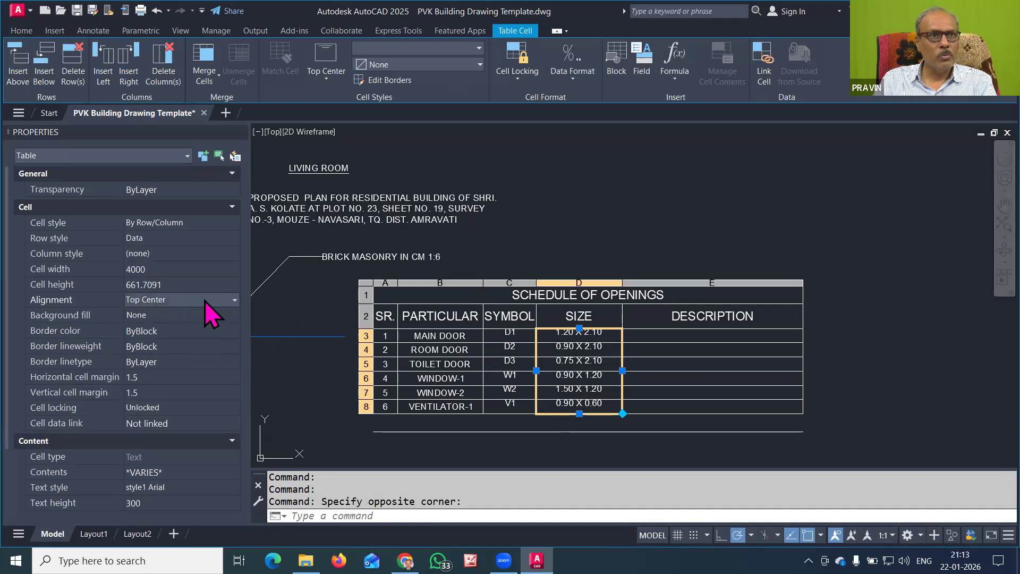
{"action": "left_click", "coordinate": [206, 301]}
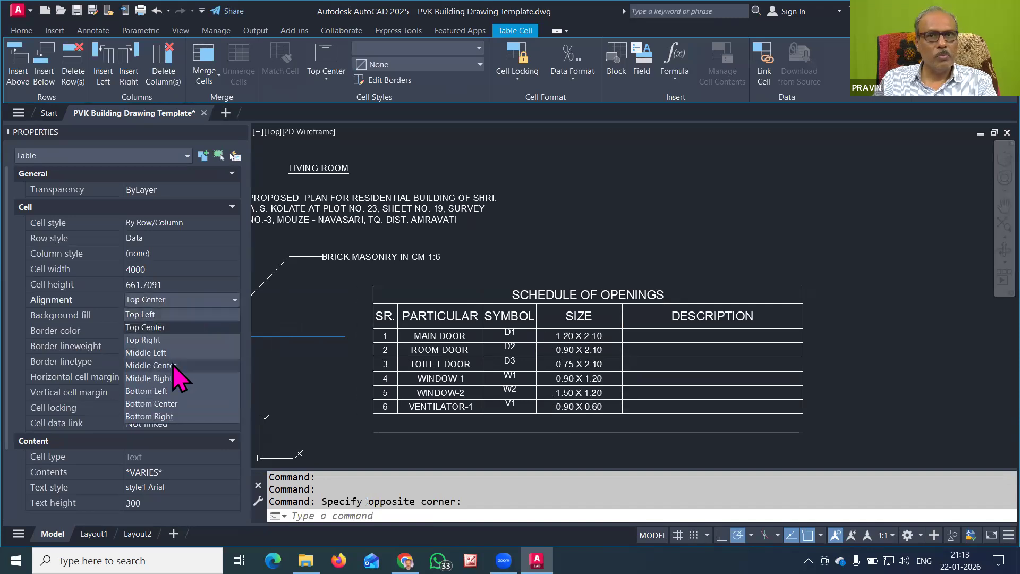
{"action": "left_click", "coordinate": [176, 366]}
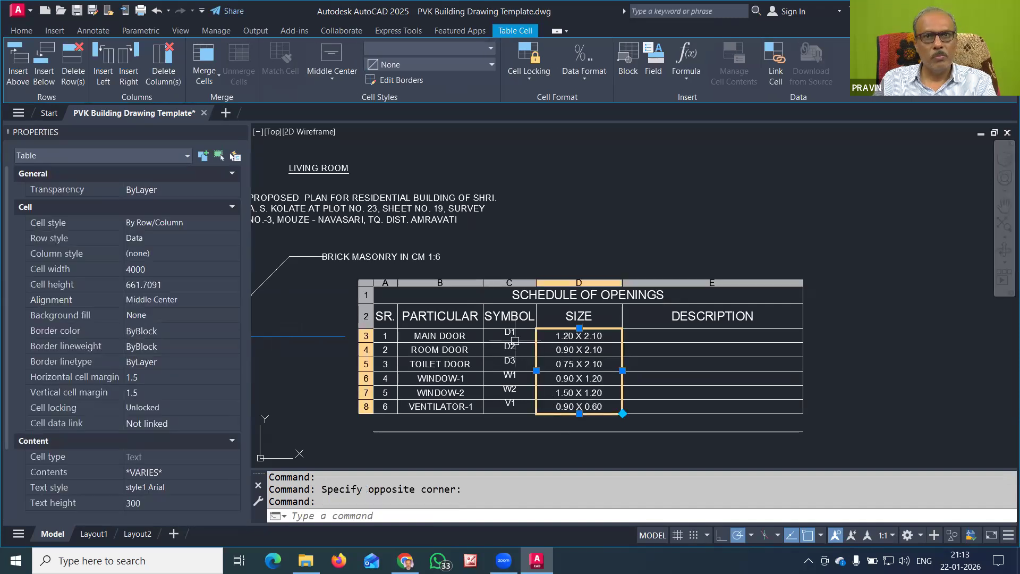
{"action": "key", "text": "Escape"}
Set the SYMBOL cells C3 to C8 to Middle Center alignment
{"action": "left_click", "coordinate": [520, 336]}
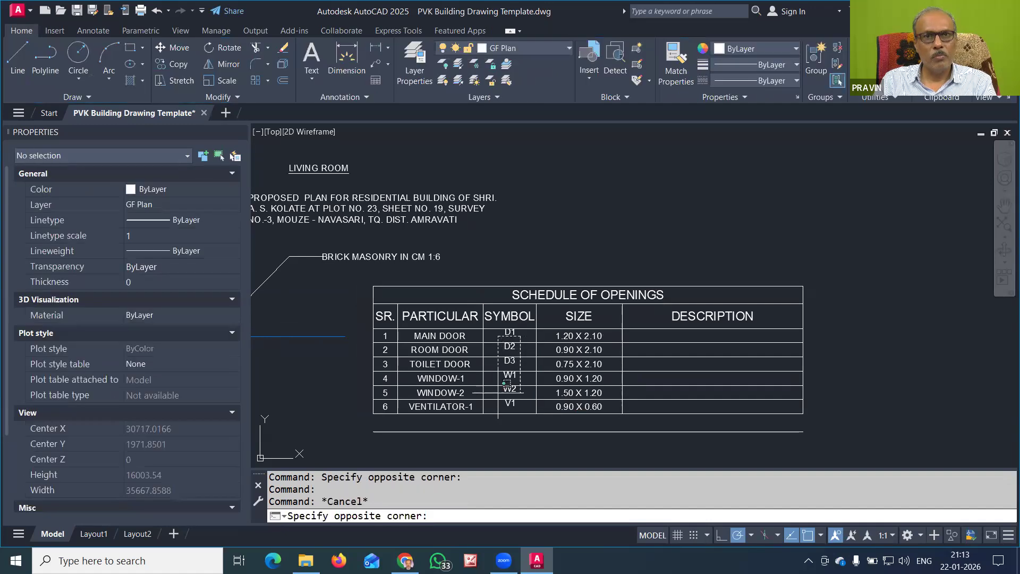
{"action": "left_click", "coordinate": [503, 406]}
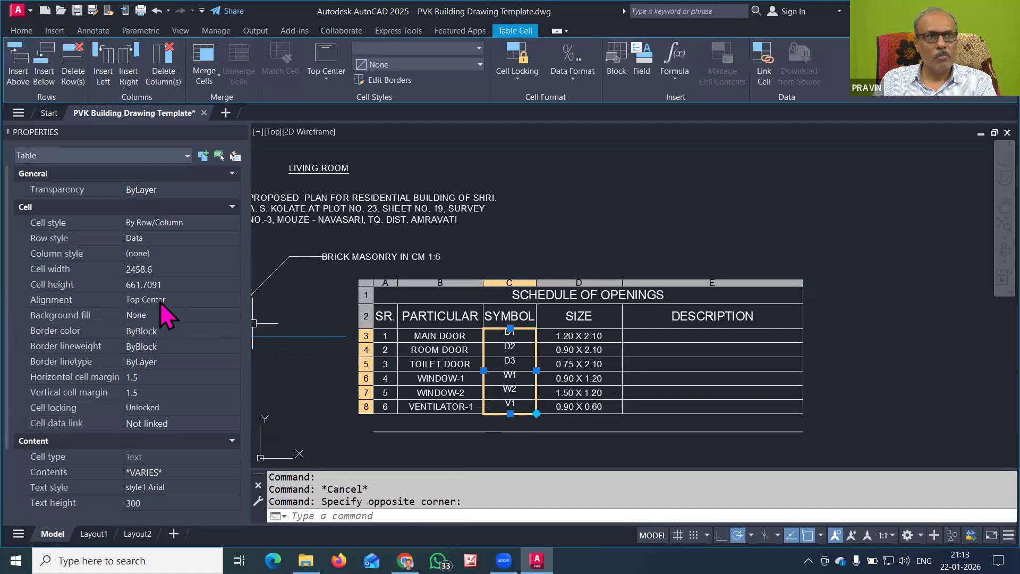
{"action": "left_click", "coordinate": [161, 301]}
{"action": "left_click", "coordinate": [208, 300]}
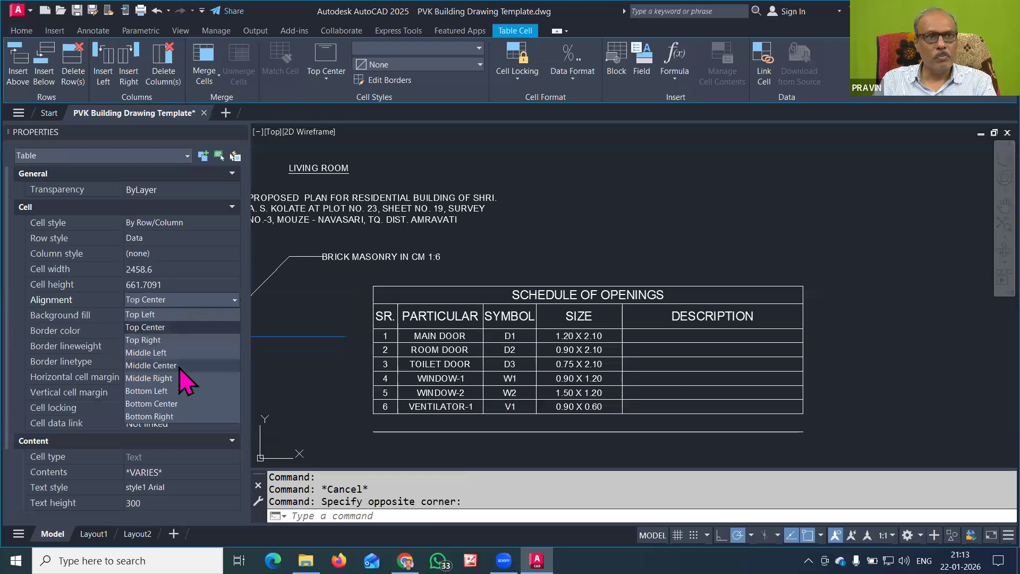
{"action": "left_click", "coordinate": [182, 369]}
{"action": "key", "text": "Escape"}
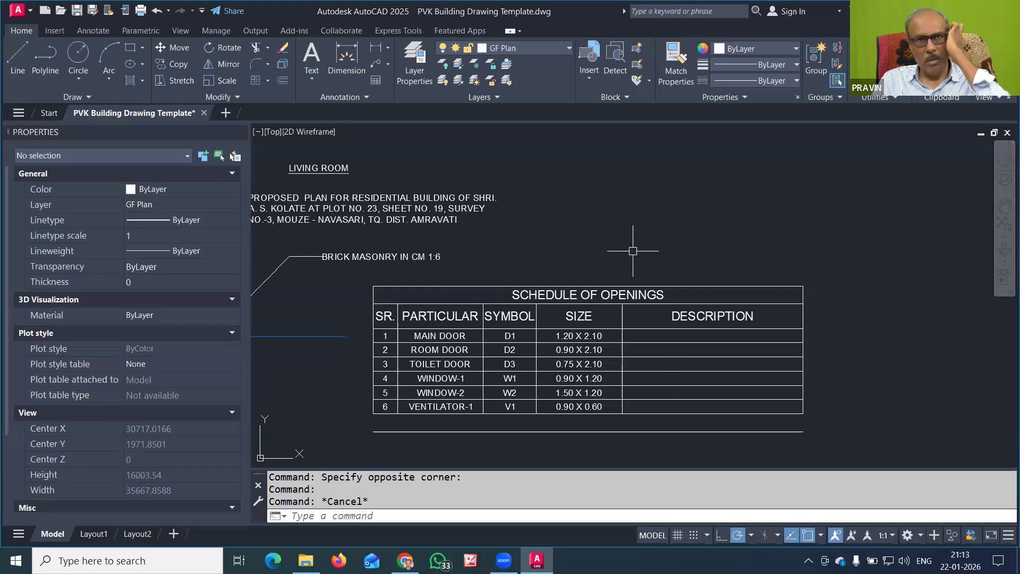
{"action": "scroll", "coordinate": [629, 252], "scroll_direction": "down", "scroll_amount": 2}
{"action": "mouse_move", "coordinate": [599, 225]}
{"action": "middle_mouse_down"}
{"action": "mouse_move", "coordinate": [627, 273]}
{"action": "mouse_move", "coordinate": [659, 296]}
{"action": "middle_mouse_up"}
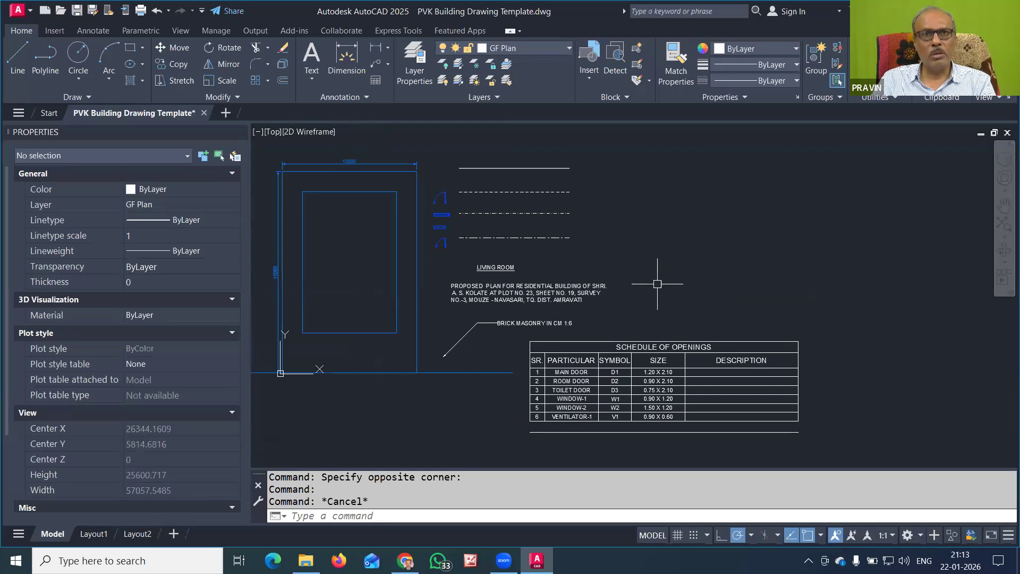